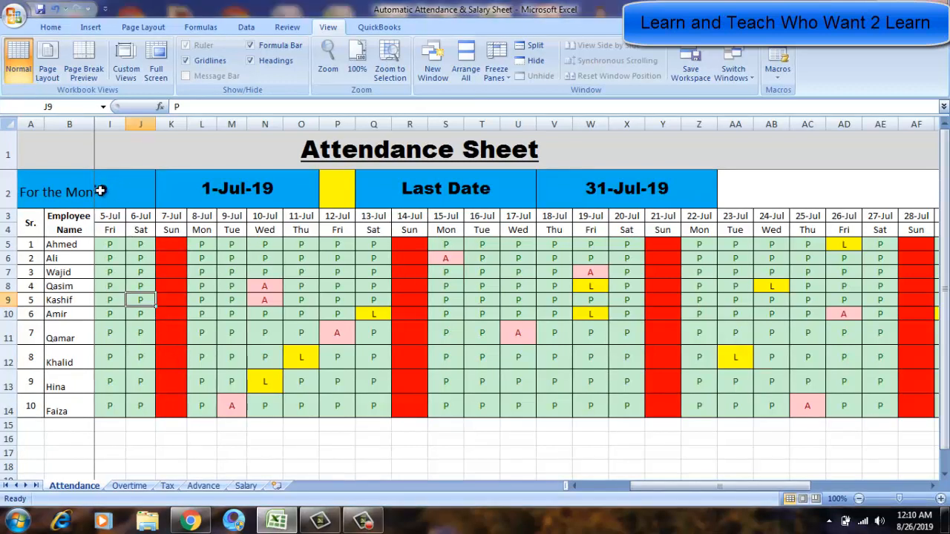
# Examine the month header, first and last date cells, and the attendance marks for the first days of July.
pyautogui.click(56, 191)
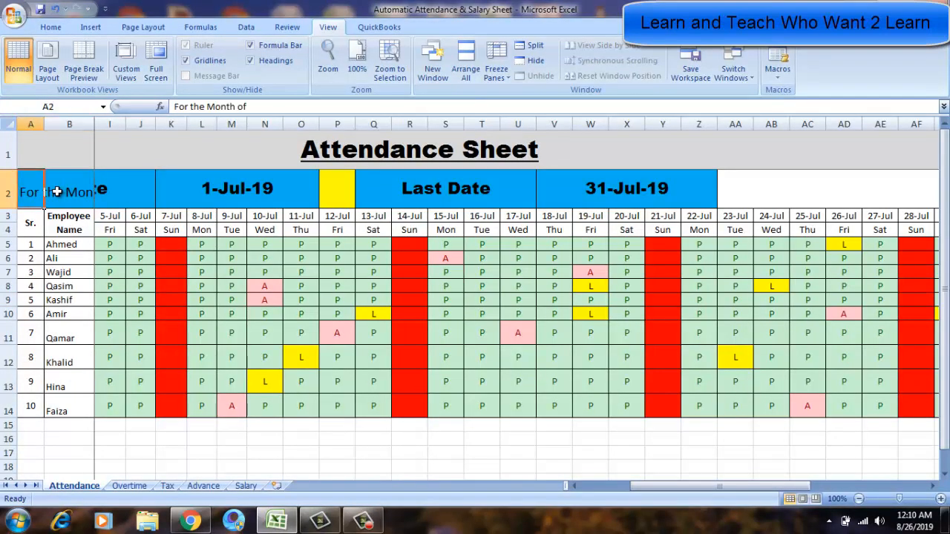
pyautogui.press('Tab')
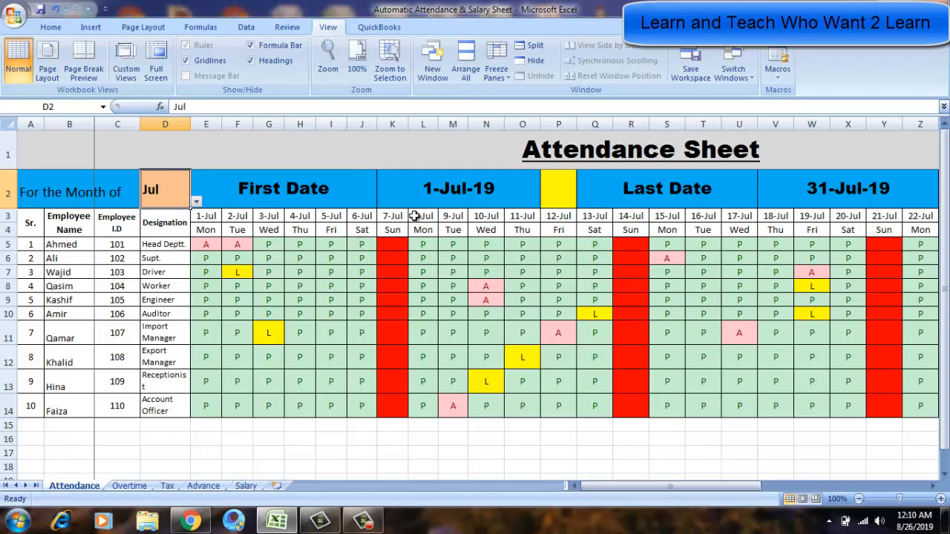
pyautogui.click(453, 194)
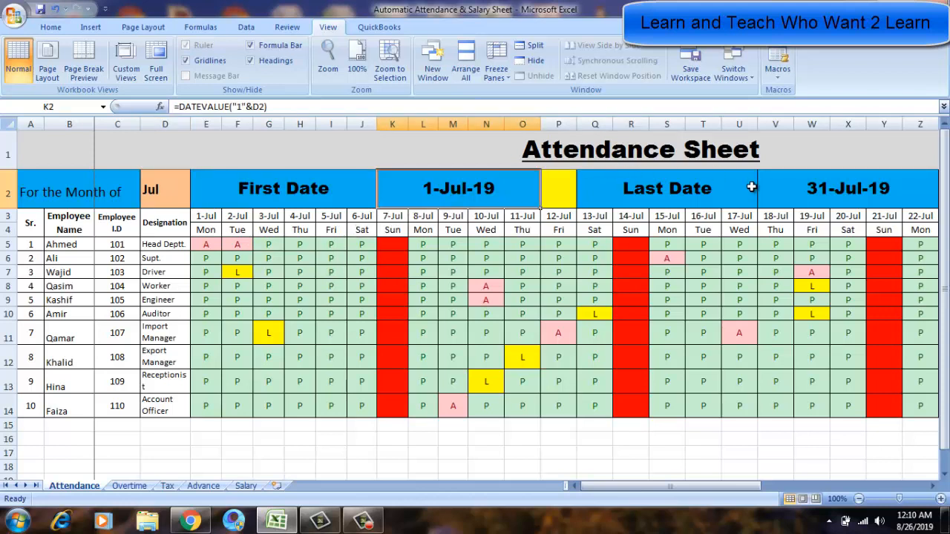
pyautogui.click(751, 186)
pyautogui.click(833, 183)
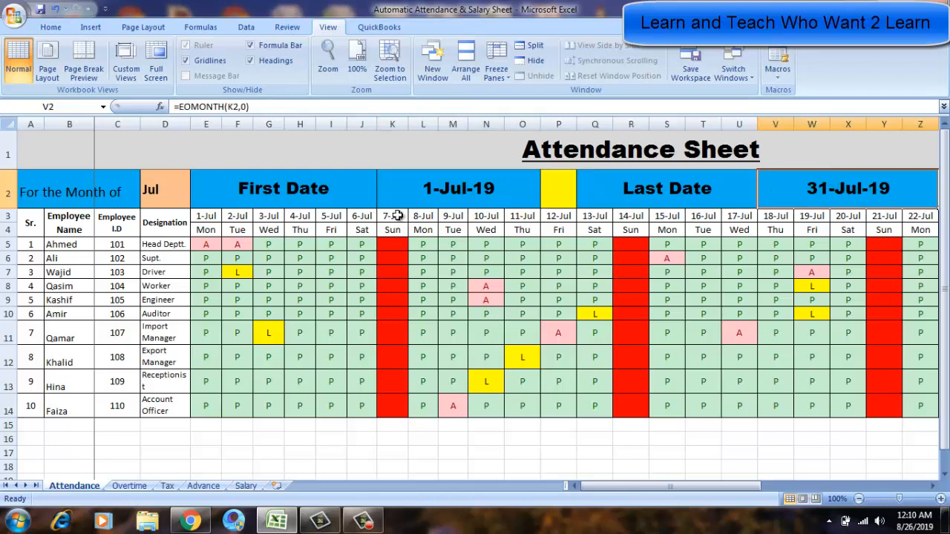
pyautogui.click(206, 272)
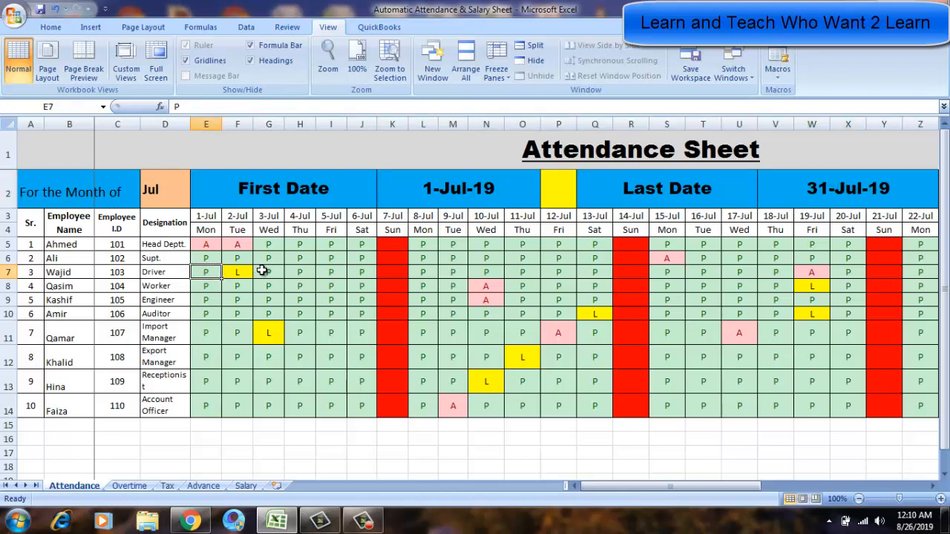
pyautogui.click(263, 270)
pyautogui.click(289, 250)
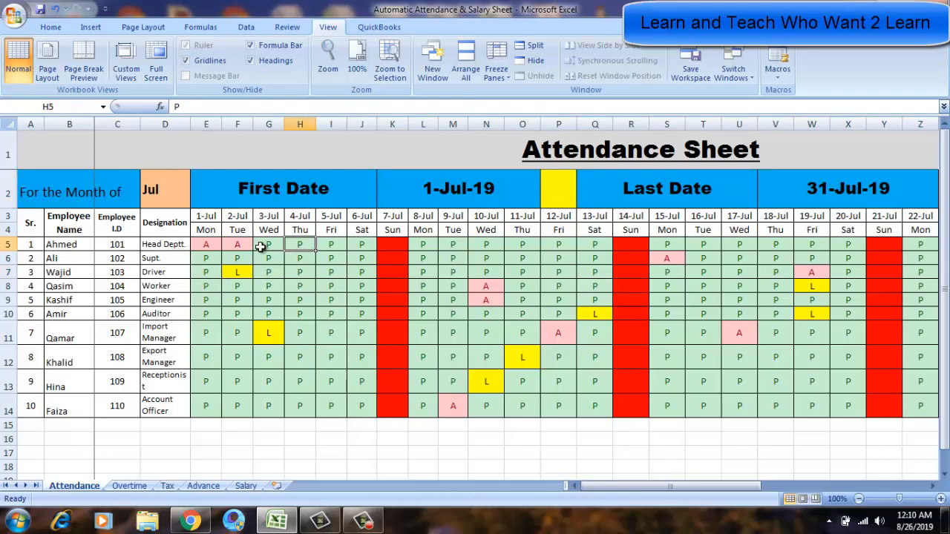
pyautogui.click(261, 247)
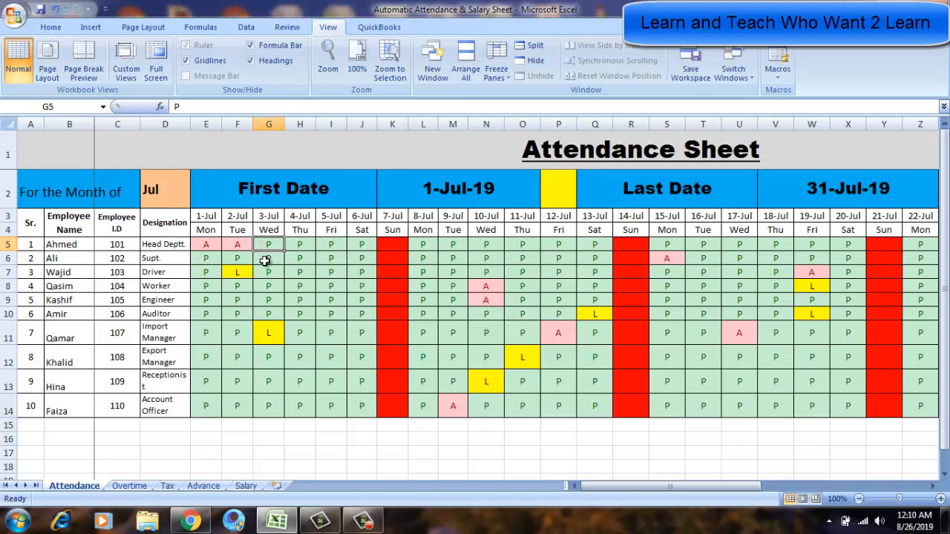
pyautogui.click(264, 260)
pyautogui.click(206, 245)
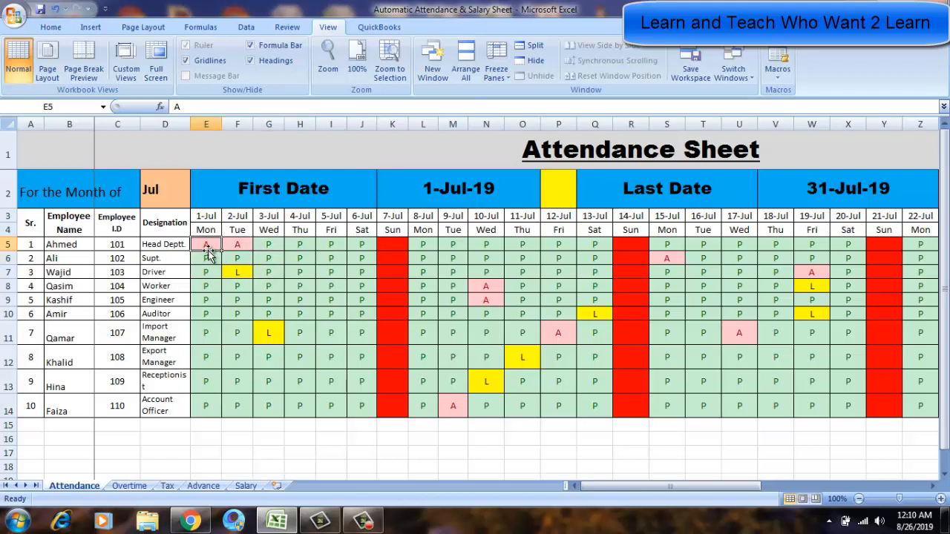
pyautogui.click(233, 270)
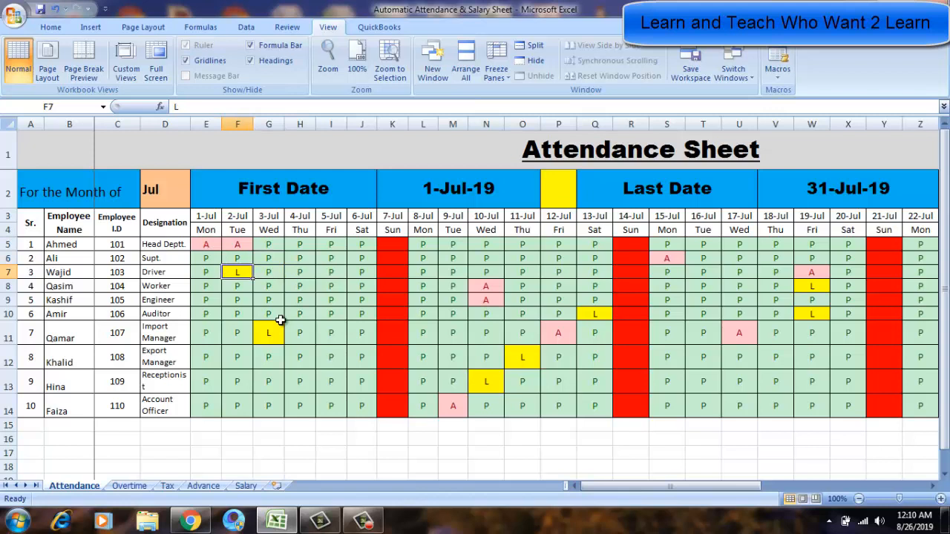
# Move along Ahmed's row to review the daily attendance marks through to the end of July.
pyautogui.press('Right')
pyautogui.press('Right')
pyautogui.press('Right')
pyautogui.press('Right')
pyautogui.press('Right')
pyautogui.press('Right')
pyautogui.press('Right')
pyautogui.press('Right')
pyautogui.press('Right')
pyautogui.press('Right')
pyautogui.press('Right')
pyautogui.press('Right')
pyautogui.press('Right')
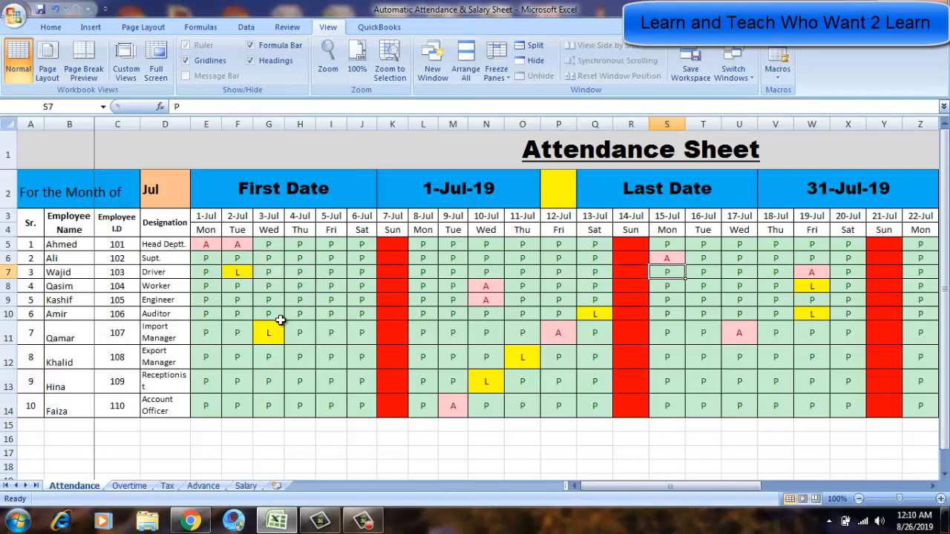
pyautogui.press('Right')
pyautogui.press('Right')
pyautogui.press('Right')
pyautogui.press('Right')
pyautogui.press('Right')
pyautogui.press('Right')
pyautogui.press('Right')
pyautogui.press('Right')
pyautogui.press('Right')
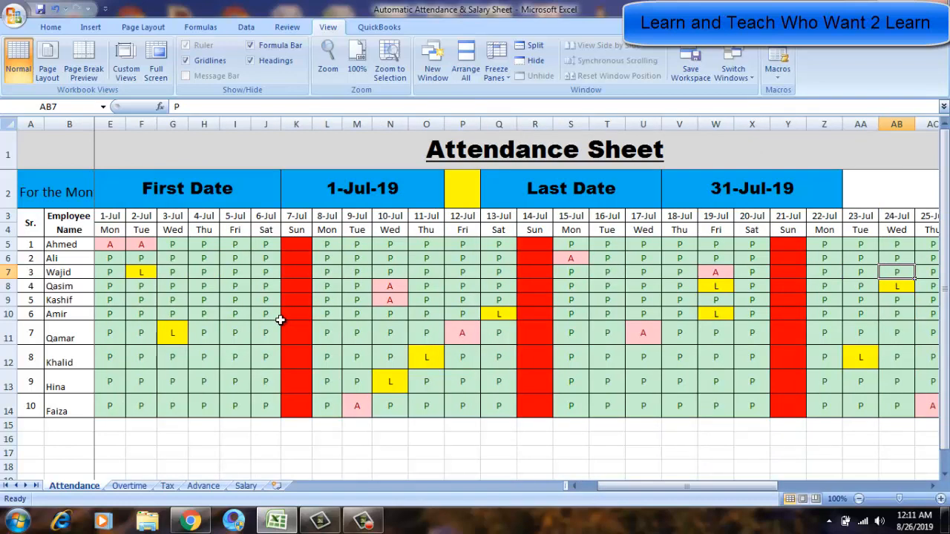
pyautogui.press('Right')
pyautogui.press('Right')
pyautogui.press('Right')
pyautogui.press('Right')
pyautogui.press('Right')
pyautogui.press('Right')
pyautogui.press('Right')
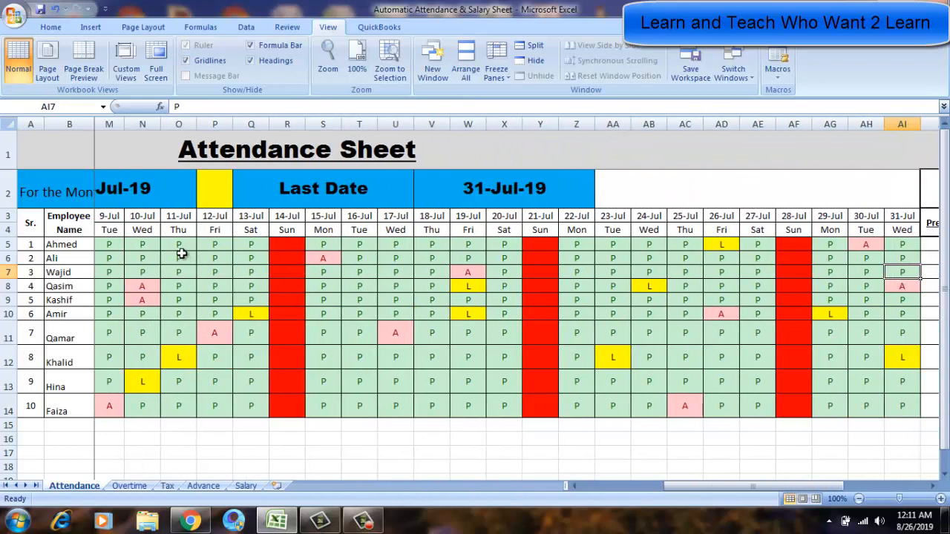
pyautogui.click(126, 247)
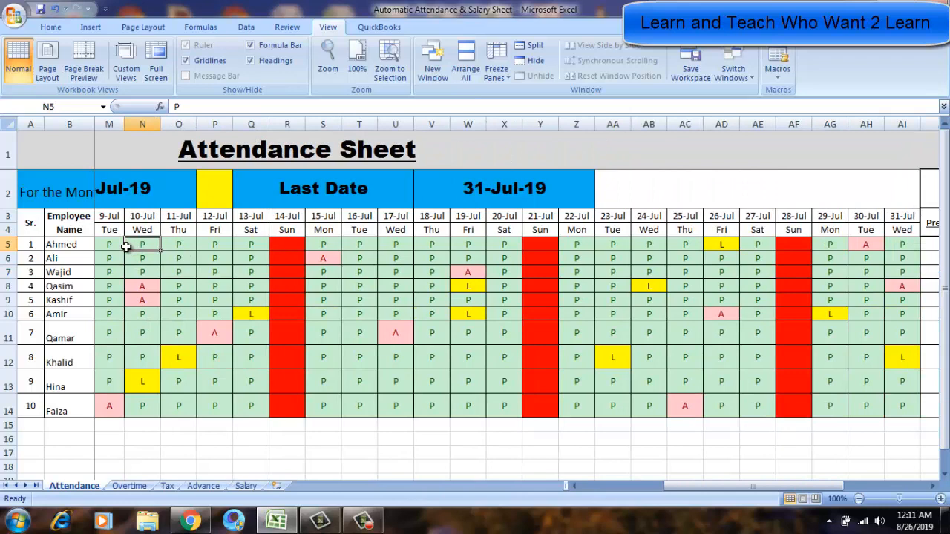
pyautogui.press('Right')
pyautogui.press('Right')
pyautogui.press('Right')
pyautogui.press('Right')
pyautogui.press('Right')
pyautogui.press('Right')
pyautogui.press('Right')
pyautogui.press('Right')
pyautogui.press('Right')
pyautogui.press('Right')
pyautogui.press('Right')
pyautogui.press('Right')
pyautogui.press('Right')
pyautogui.press('Right')
pyautogui.press('Right')
pyautogui.press('Right')
pyautogui.press('Right')
pyautogui.press('Right')
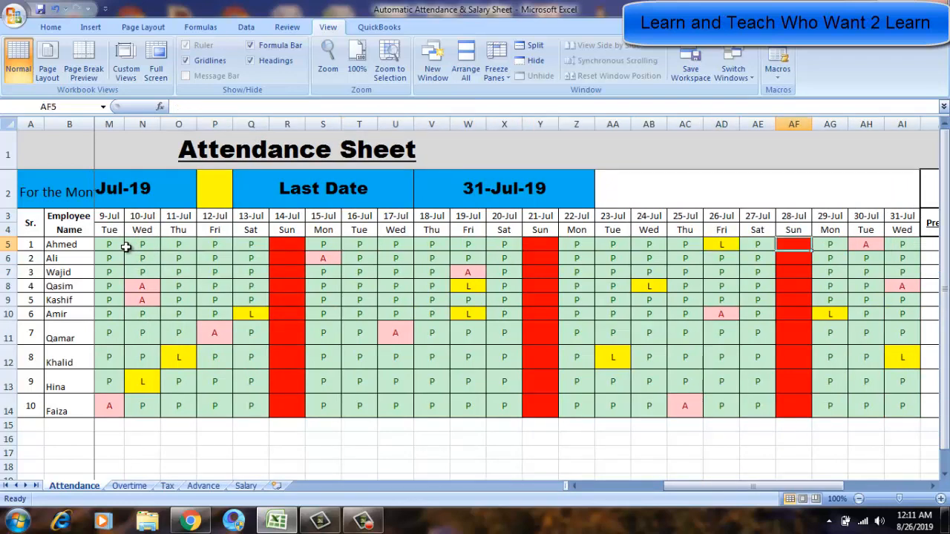
pyautogui.click(78, 244)
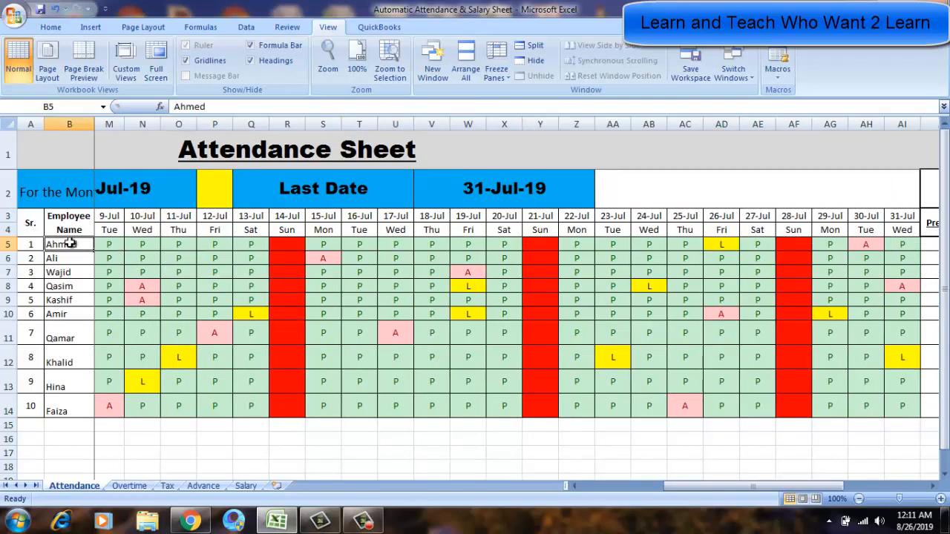
pyautogui.click(136, 248)
pyautogui.press('Right')
pyautogui.press('Right')
pyautogui.press('Right')
pyautogui.press('Right')
pyautogui.press('Right')
pyautogui.press('Right')
pyautogui.press('Right')
pyautogui.press('Right')
pyautogui.press('Right')
pyautogui.press('Right')
pyautogui.press('Right')
pyautogui.press('Right')
pyautogui.press('Right')
pyautogui.press('Right')
pyautogui.press('Right')
pyautogui.press('Right')
pyautogui.press('Right')
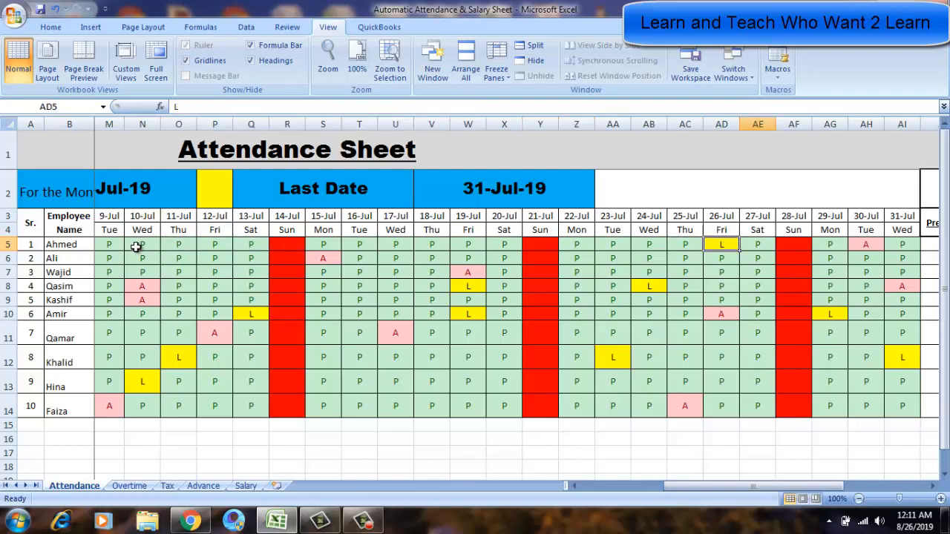
pyautogui.press('Right')
pyautogui.press('Right')
pyautogui.press('Right')
pyautogui.press('Right')
pyautogui.press('Right')
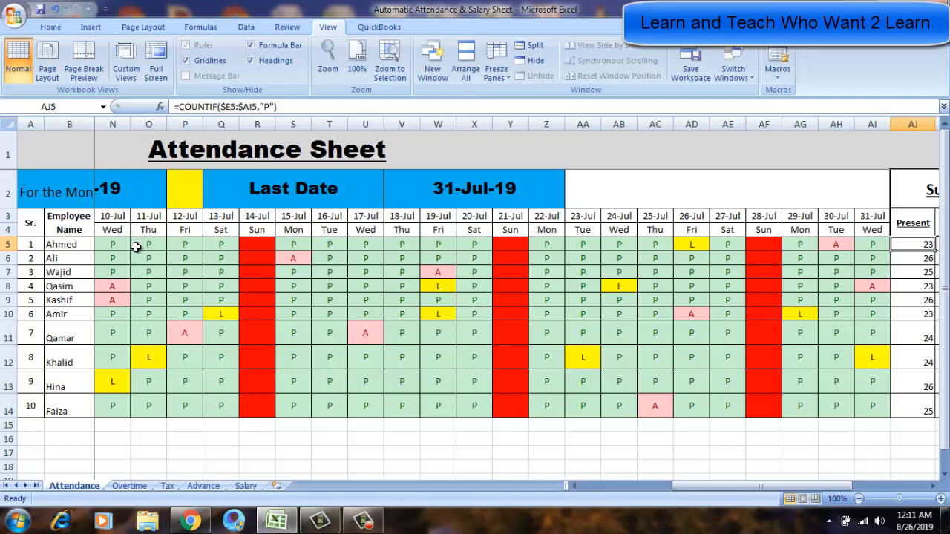
pyautogui.press('Right')
pyautogui.press('Right')
pyautogui.press('Right')
pyautogui.press('Right')
pyautogui.press('Right')
pyautogui.press('Right')
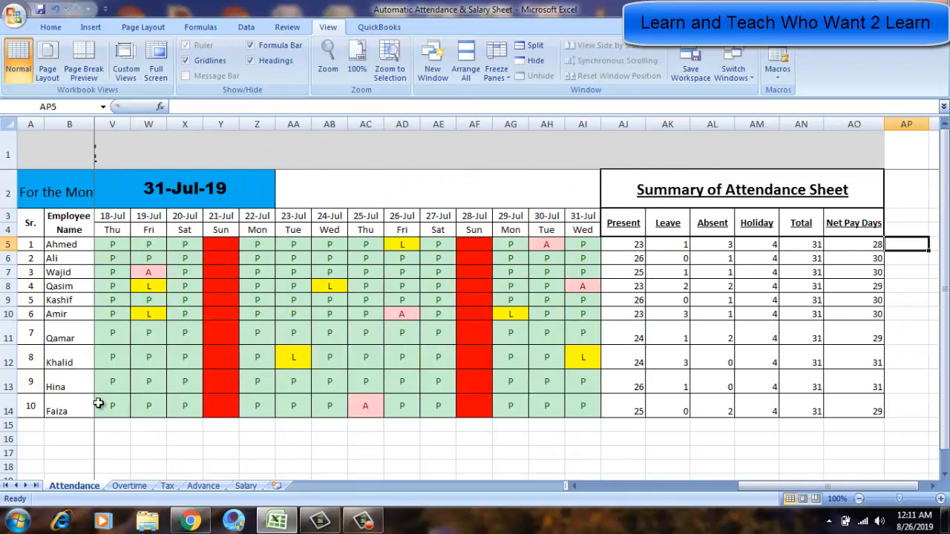
# Examine the Summary of Attendance Sheet headings and the Net Pay Days formulas.
pyautogui.click(668, 189)
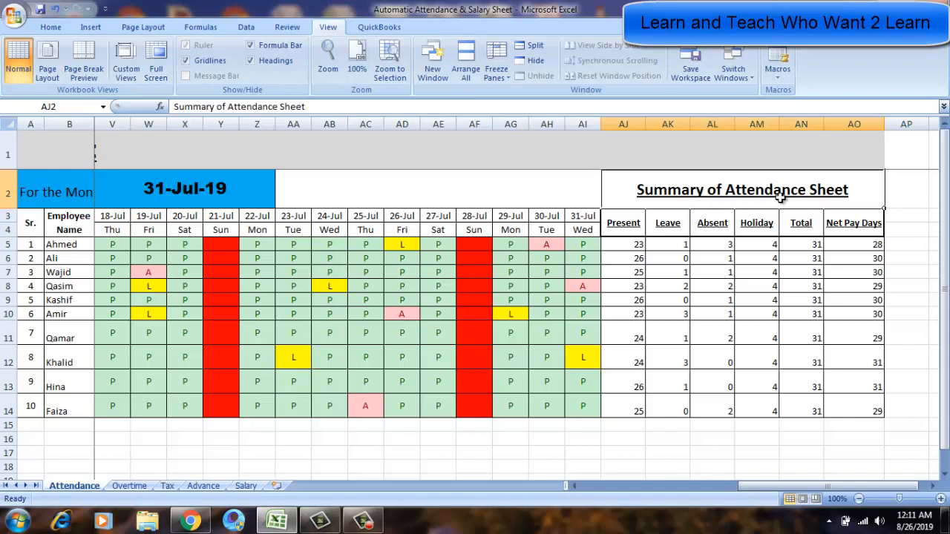
pyautogui.click(615, 230)
pyautogui.click(674, 232)
pyautogui.click(708, 230)
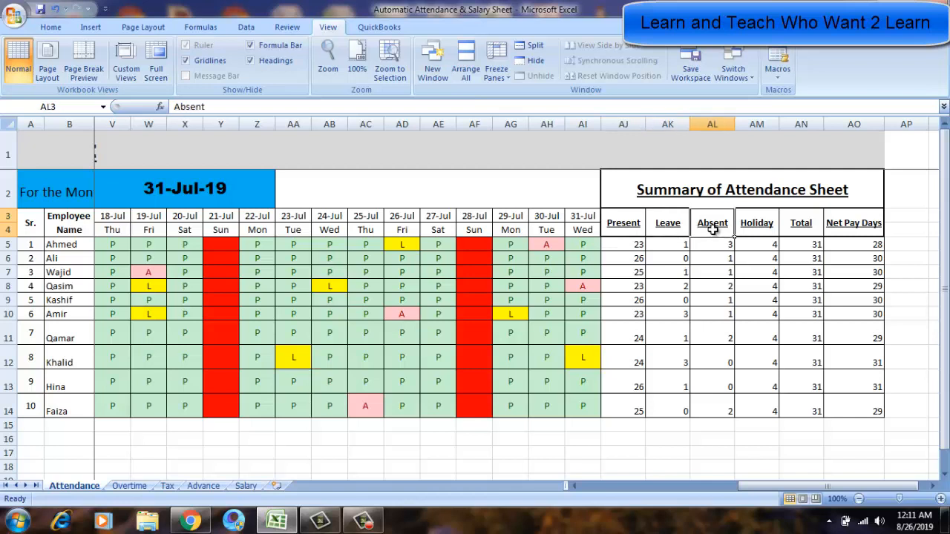
pyautogui.click(766, 232)
pyautogui.click(804, 232)
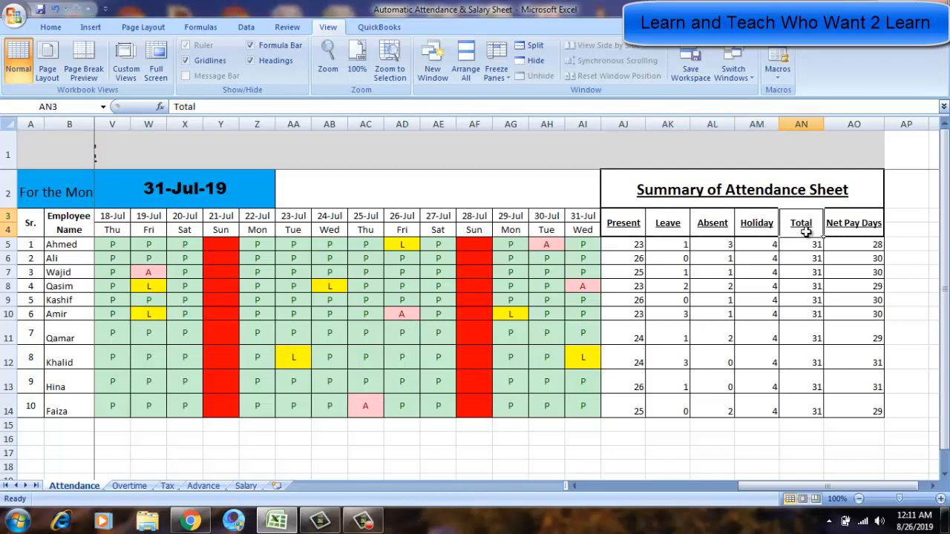
pyautogui.click(867, 231)
pyautogui.click(871, 260)
pyautogui.click(866, 284)
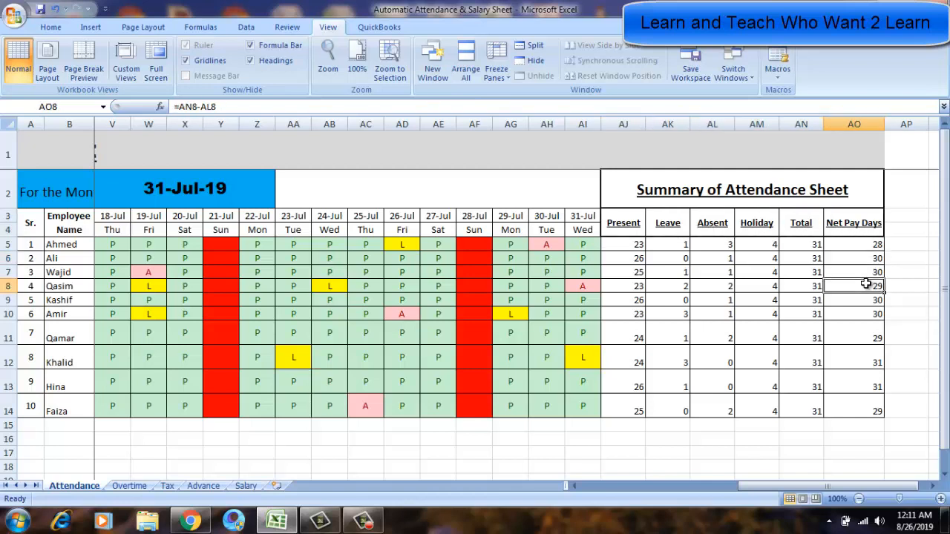
pyautogui.click(607, 231)
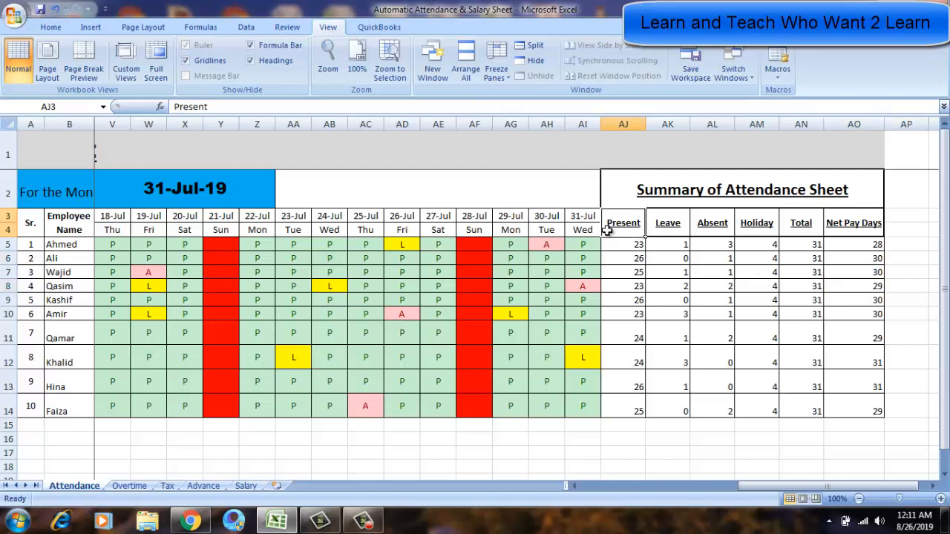
pyautogui.click(607, 246)
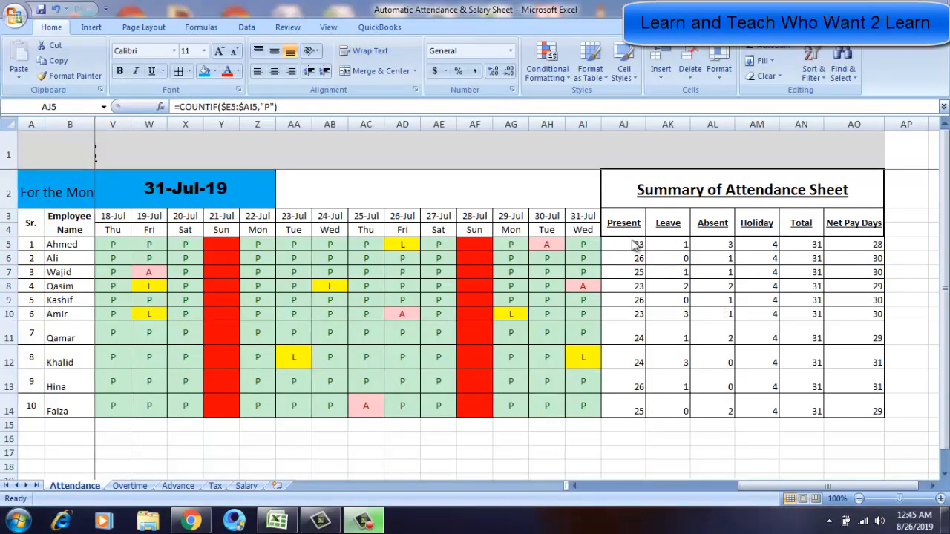
# Clear the Present count formula in Ahmed's row of the summary.
pyautogui.click(632, 239)
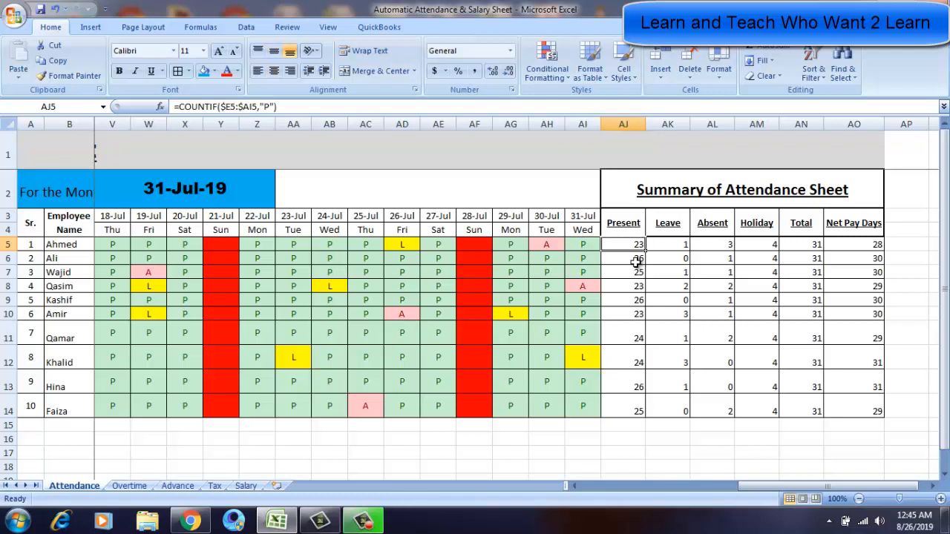
pyautogui.press('Delete')
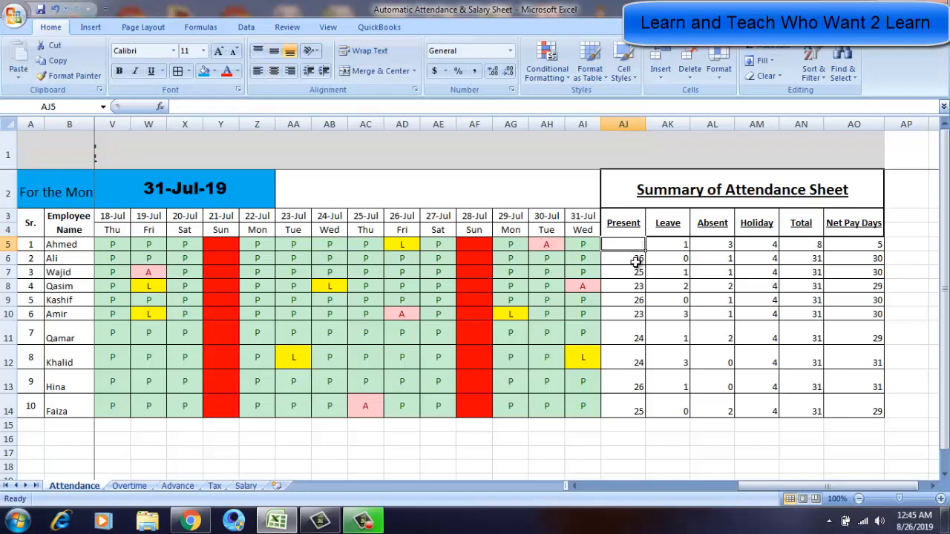
# Insert the COUNTIF function into Ahmed's empty Present cell.
pyautogui.click(160, 108)
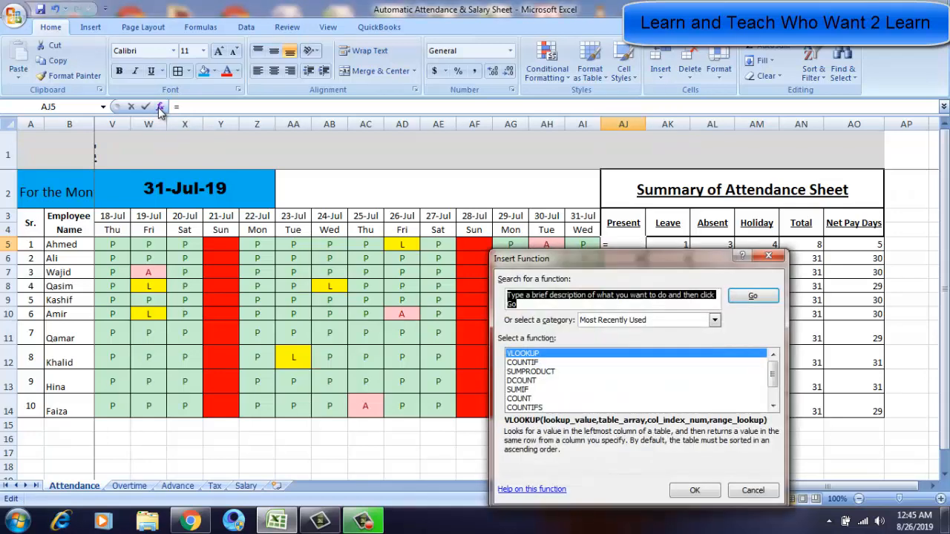
pyautogui.click(522, 363)
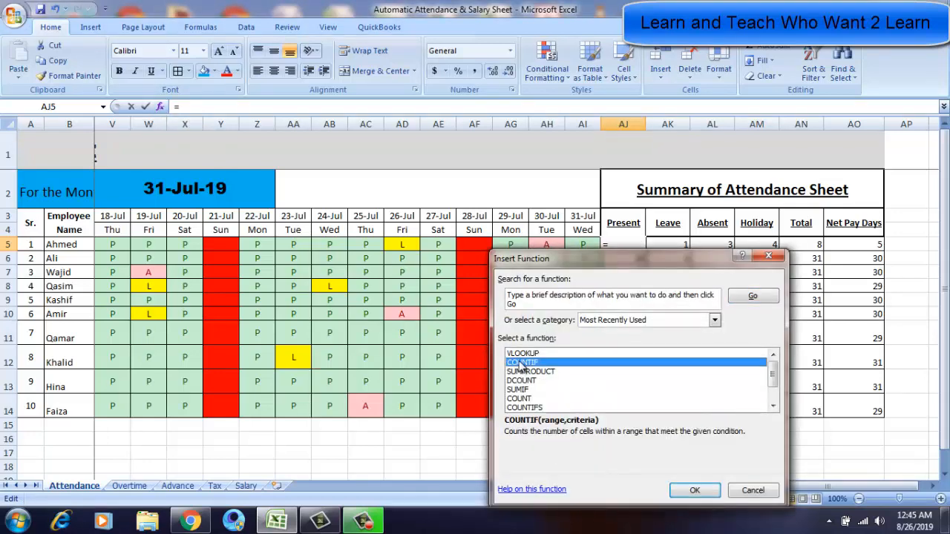
pyautogui.doubleClick(522, 363)
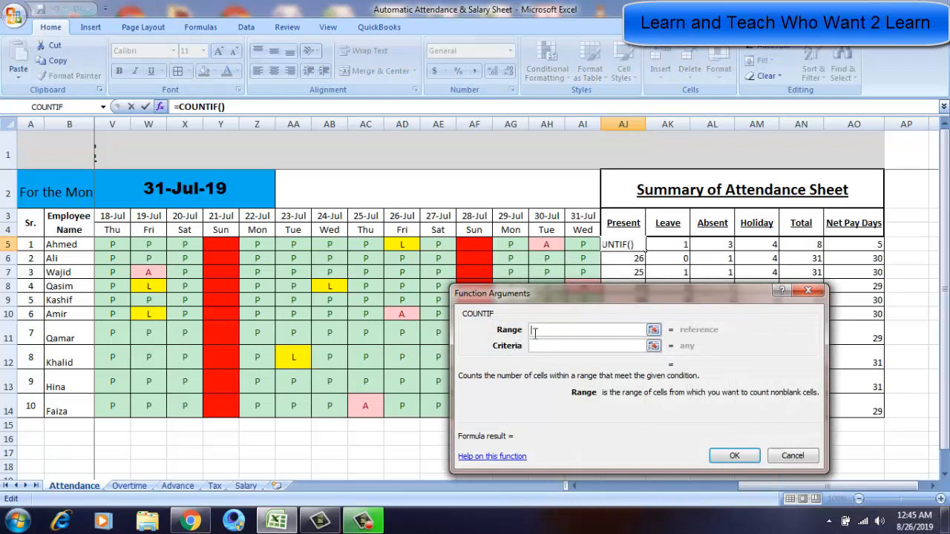
pyautogui.moveTo(544, 292); pyautogui.dragTo(538, 272)
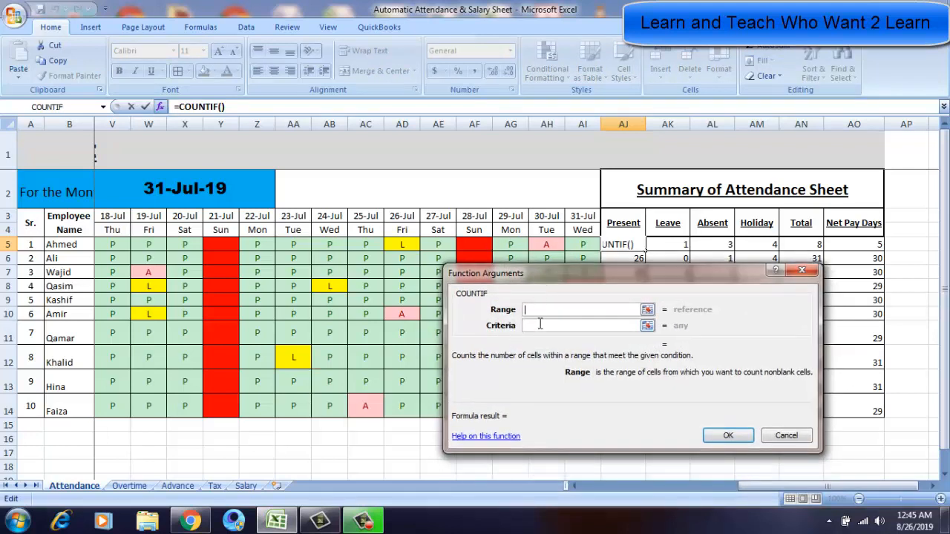
# Set the COUNTIF Range argument to Ahmed's attendance row E5:AI5.
pyautogui.click(160, 245)
pyautogui.press('Left')
pyautogui.press('Left')
pyautogui.press('Left')
pyautogui.press('Left')
pyautogui.press('Left')
pyautogui.press('Left')
pyautogui.press('Left')
pyautogui.press('Left')
pyautogui.press('Left')
pyautogui.press('Left')
pyautogui.press('Left')
pyautogui.press('Left')
pyautogui.press('Left')
pyautogui.press('Left')
pyautogui.press('Left')
pyautogui.press('Left')
pyautogui.press('Left')
pyautogui.press('Left')
pyautogui.press('Left')
pyautogui.press('Left')
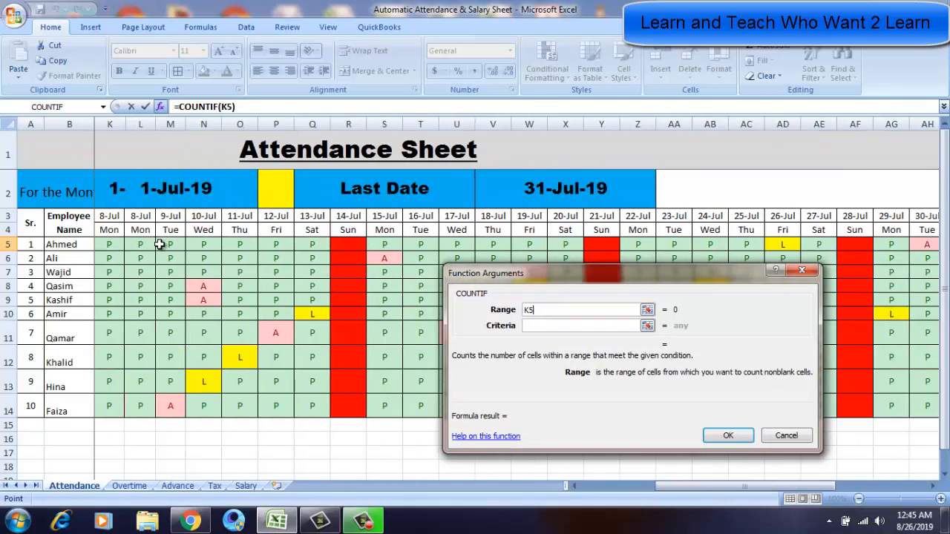
pyautogui.press('Right')
pyautogui.press('Right')
pyautogui.press('Right')
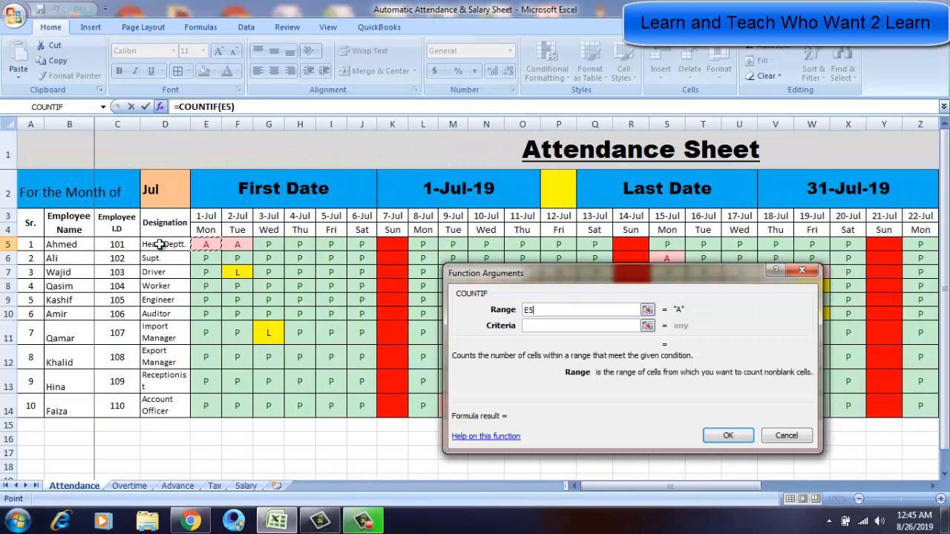
pyautogui.hotkey('shift', 'Right')
pyautogui.hotkey('shift', 'Right')
pyautogui.hotkey('shift', 'Right')
pyautogui.hotkey('shift', 'Right')
pyautogui.hotkey('shift', 'Right')
pyautogui.hotkey('shift', 'Right')
pyautogui.hotkey('shift', 'Right')
pyautogui.hotkey('shift', 'Right')
pyautogui.hotkey('shift', 'Right')
pyautogui.hotkey('shift', 'Right')
pyautogui.hotkey('shift', 'Right')
pyautogui.hotkey('shift', 'Right')
pyautogui.hotkey('shift', 'Right')
pyautogui.hotkey('shift', 'Right')
pyautogui.hotkey('shift', 'Right')
pyautogui.hotkey('shift', 'Right')
pyautogui.hotkey('shift', 'Right')
pyautogui.hotkey('shift', 'Right')
pyautogui.hotkey('shift', 'Right')
pyautogui.hotkey('shift', 'Right')
pyautogui.hotkey('shift', 'Right')
pyautogui.hotkey('shift', 'Right')
pyautogui.hotkey('shift', 'Right')
pyautogui.hotkey('shift', 'Right')
pyautogui.hotkey('shift', 'Right')
pyautogui.hotkey('shift', 'Right')
pyautogui.hotkey('shift', 'Right')
pyautogui.hotkey('shift', 'Right')
pyautogui.hotkey('shift', 'Right')
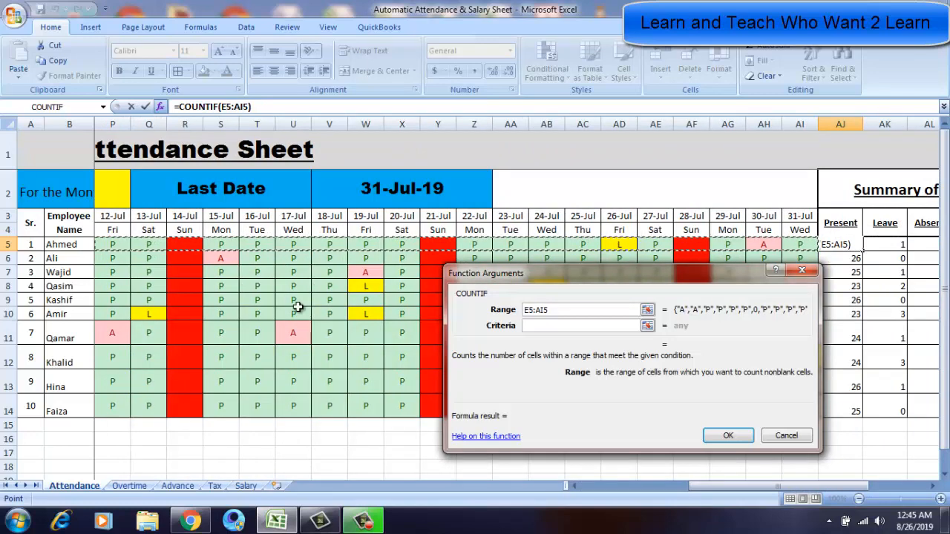
# Set the COUNTIF criteria to "P" and confirm the function in Ahmed's Present cell.
pyautogui.click(552, 325)
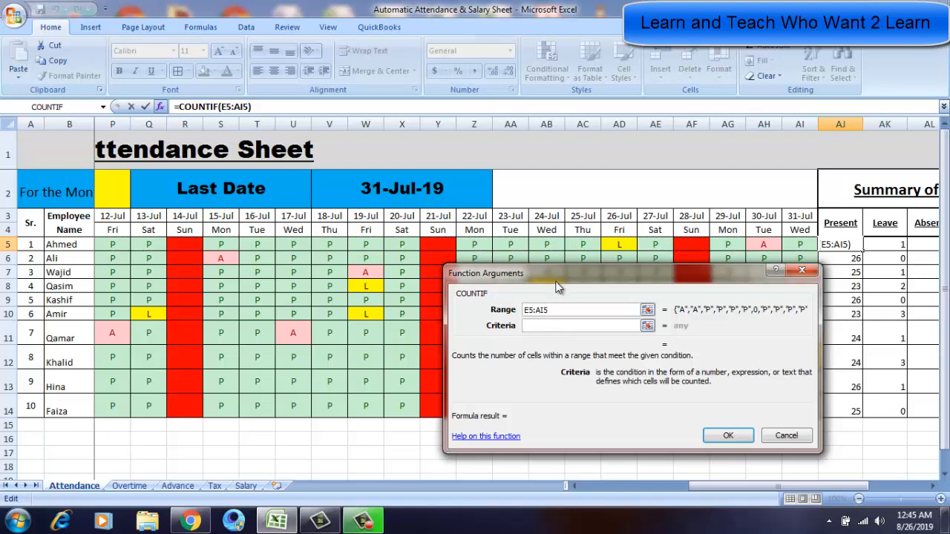
pyautogui.moveTo(558, 288); pyautogui.dragTo(512, 292)
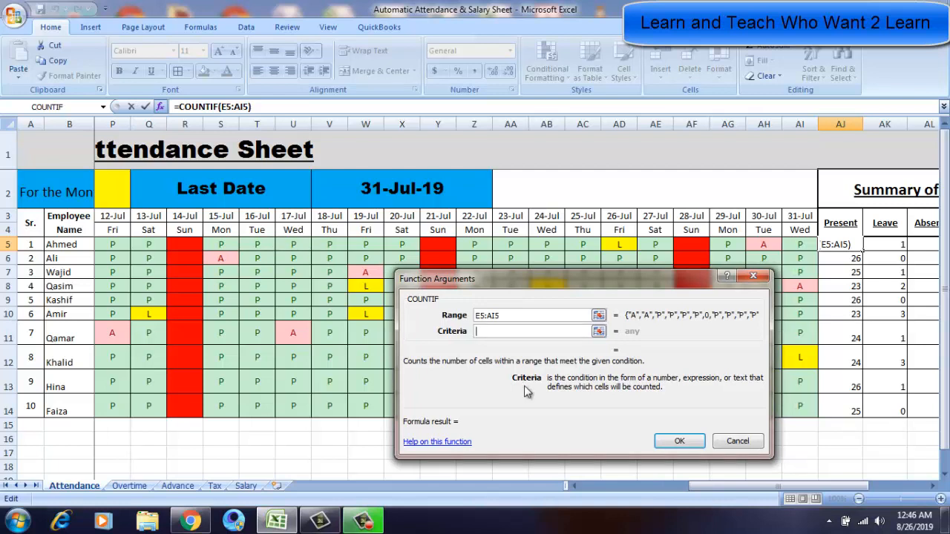
pyautogui.write('P')
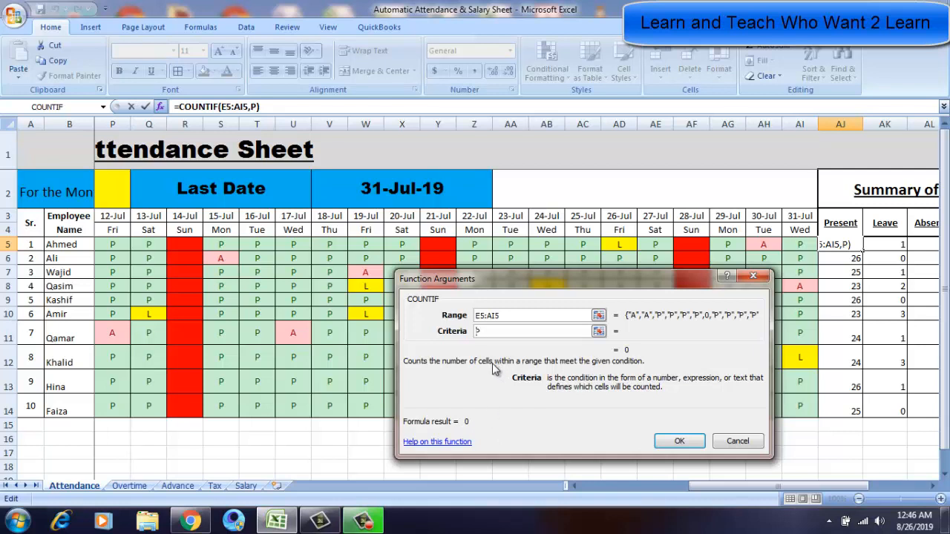
pyautogui.write('"P"')
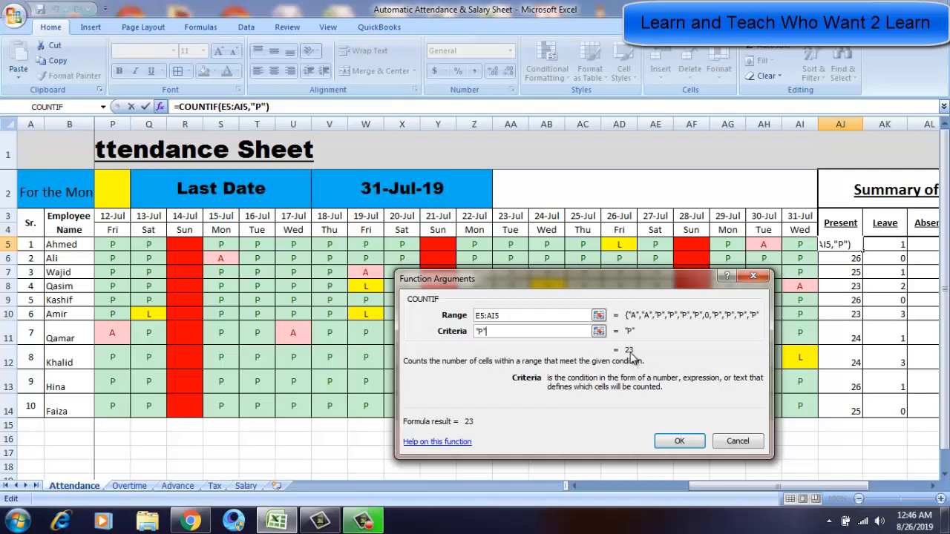
pyautogui.click(677, 442)
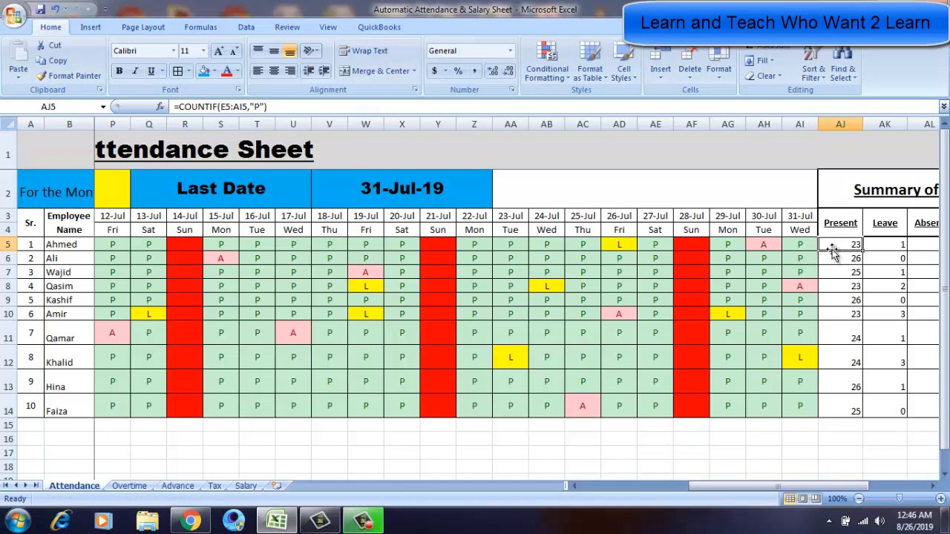
# Copy Ahmed's Present formula down to the Present cells of the other nine employees.
pyautogui.press('Right')
pyautogui.press('Right')
pyautogui.press('Left')
pyautogui.press('Left')
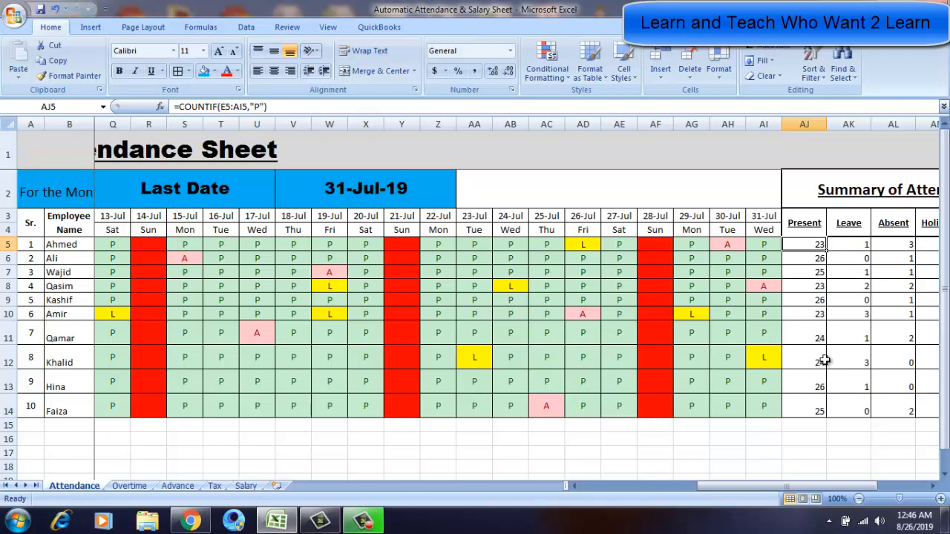
pyautogui.hotkey('ctrl', 'c')
pyautogui.press('Down')
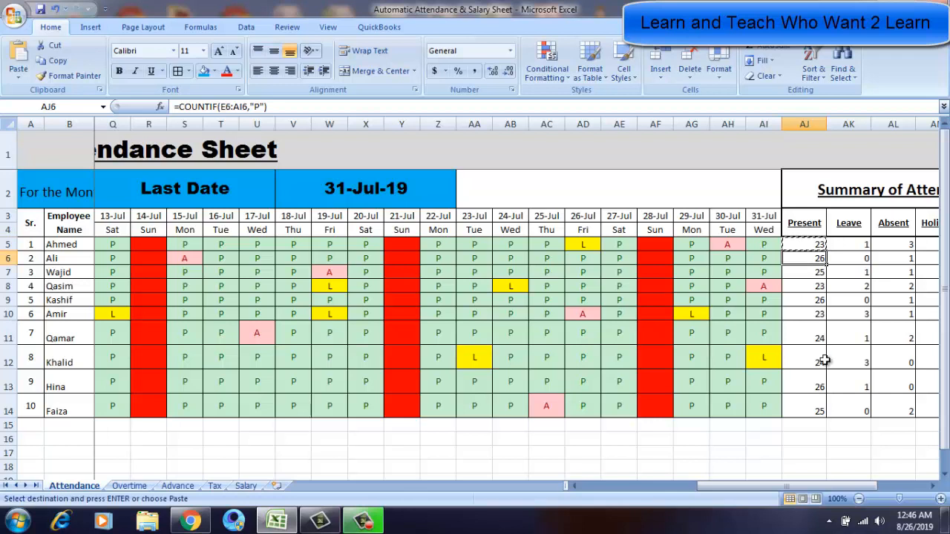
pyautogui.hotkey('shift', 'Down')
pyautogui.hotkey('shift', 'Down')
pyautogui.hotkey('shift', 'Down')
pyautogui.hotkey('shift', 'Down')
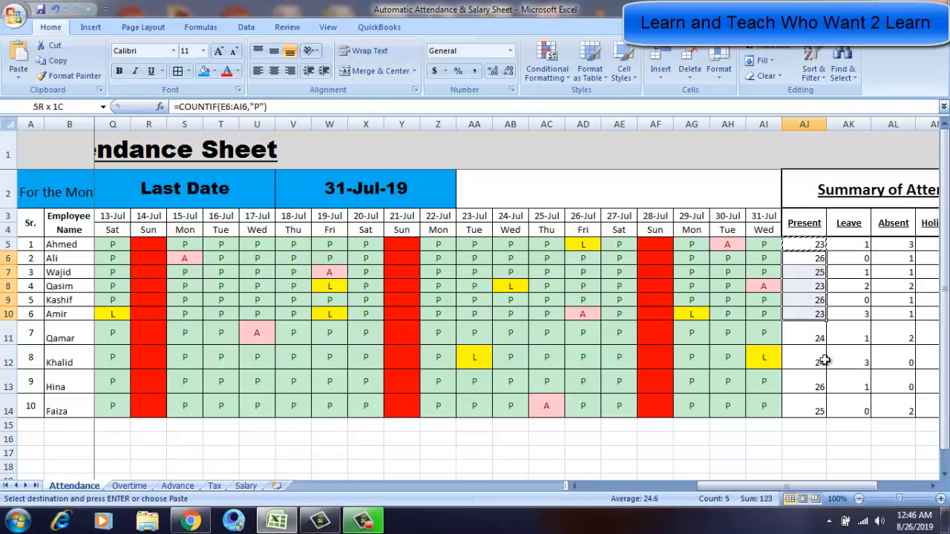
pyautogui.hotkey('shift', 'Down')
pyautogui.hotkey('shift', 'Down')
pyautogui.hotkey('shift', 'Down')
pyautogui.hotkey('shift', 'Down')
pyautogui.hotkey('shift', 'Down')
pyautogui.hotkey('shift', 'Up')
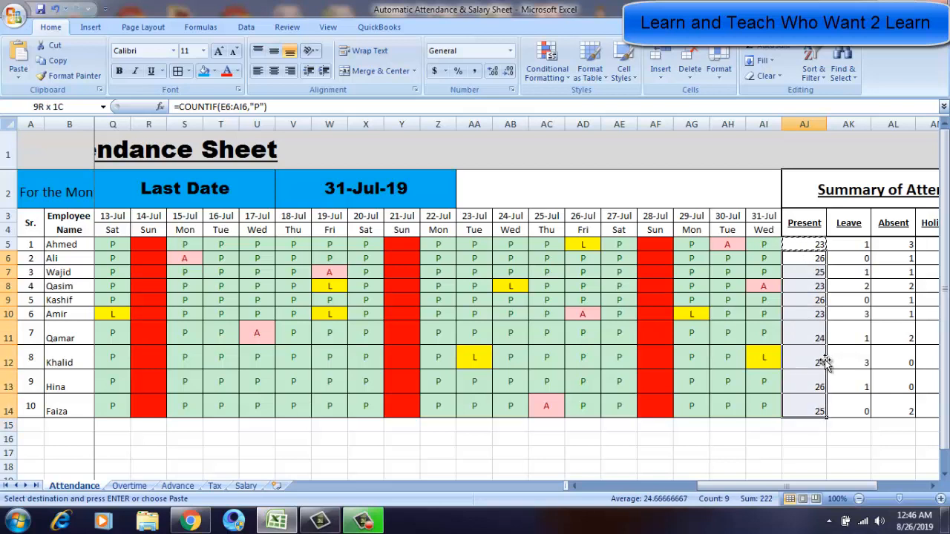
pyautogui.press('Return')
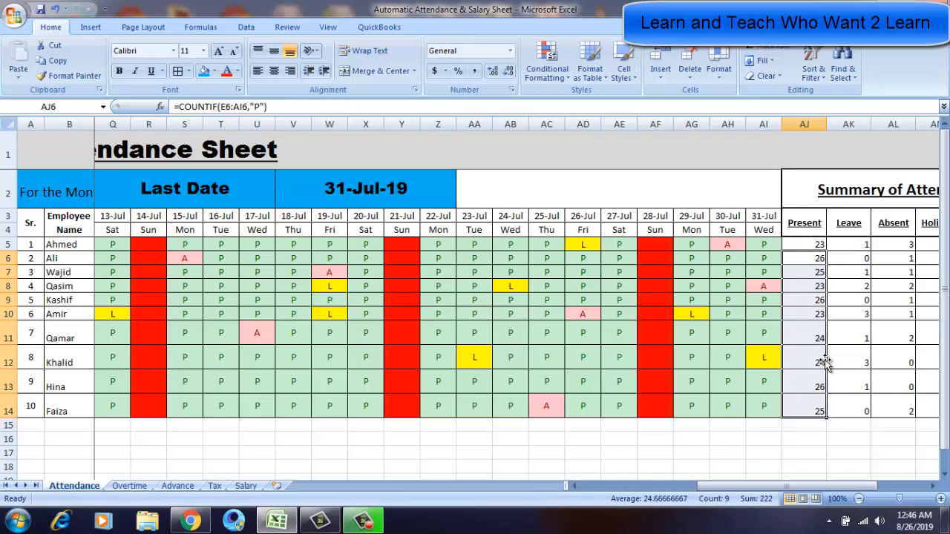
# Inspect the Total and Leave formulas in the attendance summary.
pyautogui.press('Down')
pyautogui.press('Down')
pyautogui.press('Down')
pyautogui.press('Down')
pyautogui.press('Down')
pyautogui.press('Down')
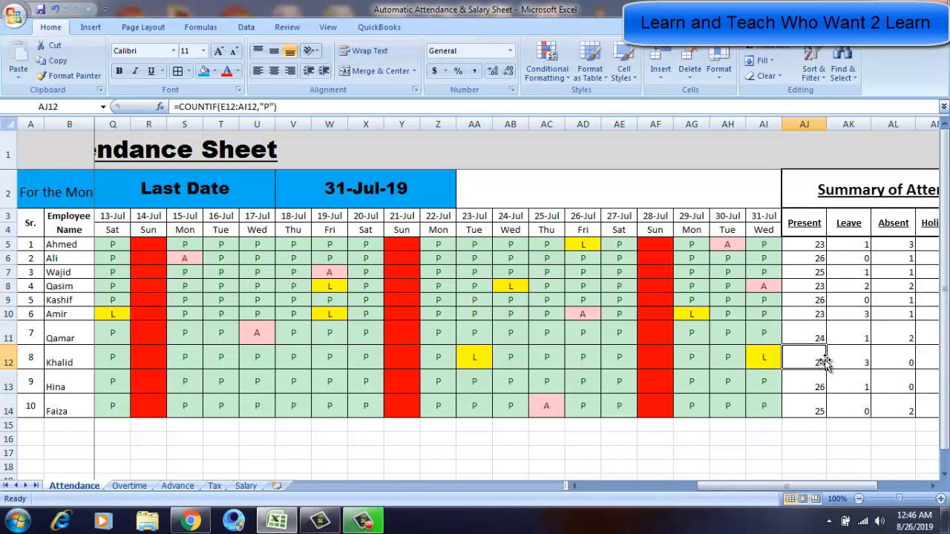
pyautogui.press('Right')
pyautogui.press('Right')
pyautogui.press('Right')
pyautogui.press('Right')
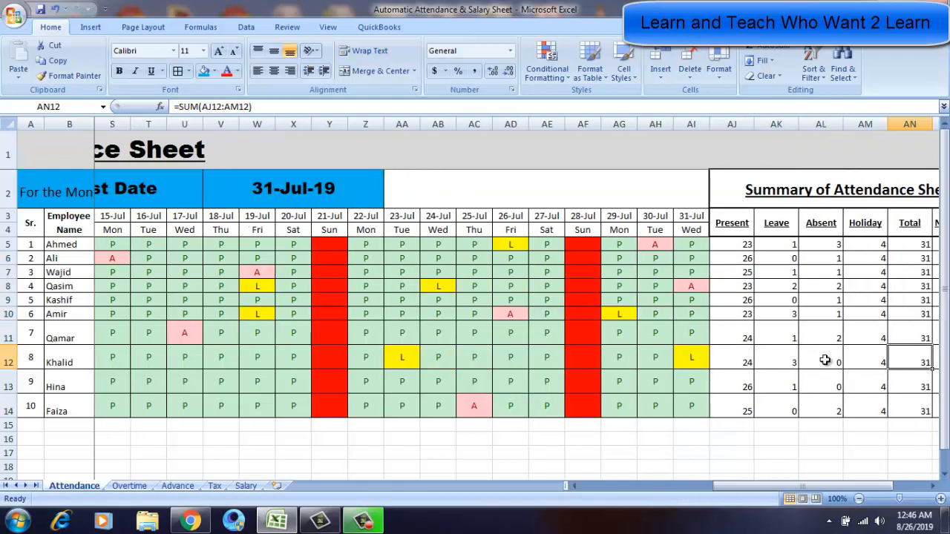
pyautogui.press('Left')
pyautogui.press('Left')
pyautogui.press('Up')
pyautogui.press('Up')
pyautogui.press('Left')
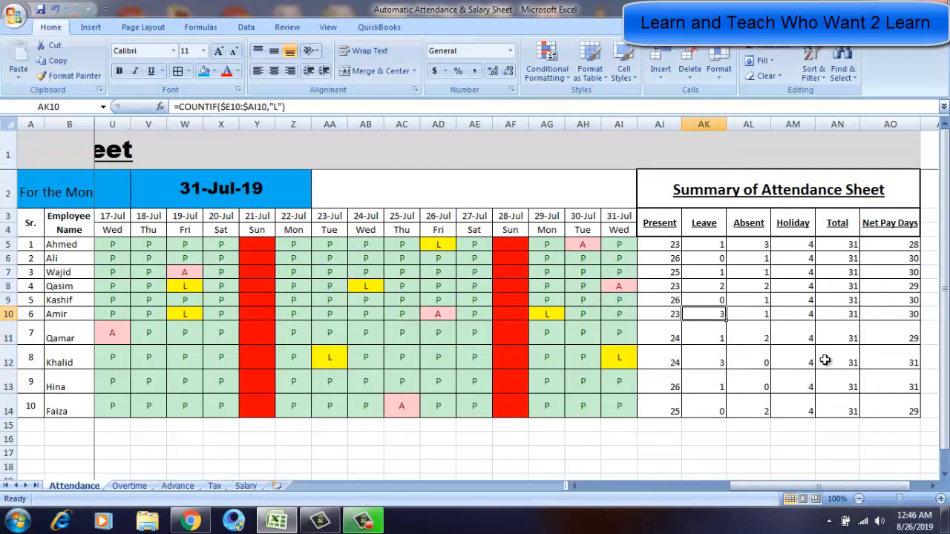
pyautogui.press('Up')
pyautogui.press('Up')
pyautogui.press('Up')
pyautogui.press('Up')
pyautogui.press('Up')
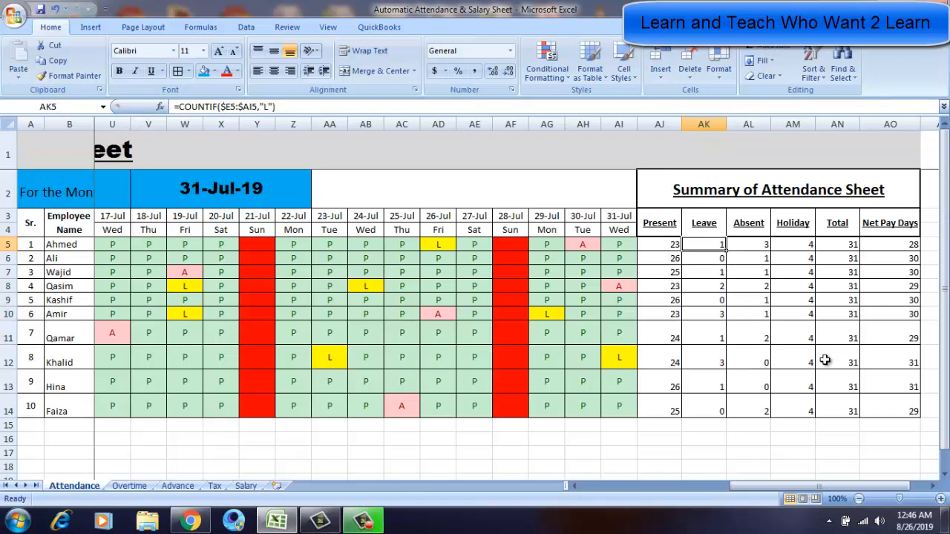
pyautogui.press('Left')
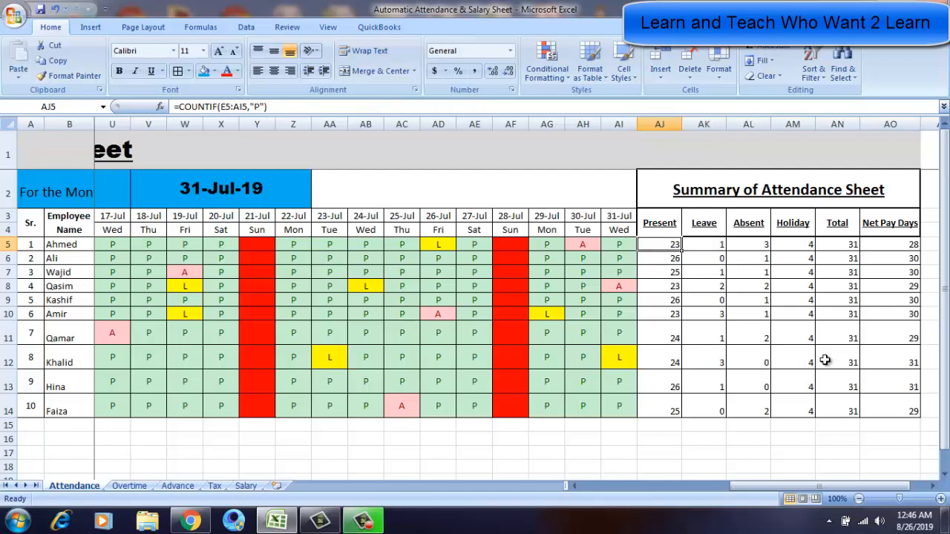
# Lock the column references in Ahmed's Present formula so the range reads $E5:$AI5.
pyautogui.press('F2')
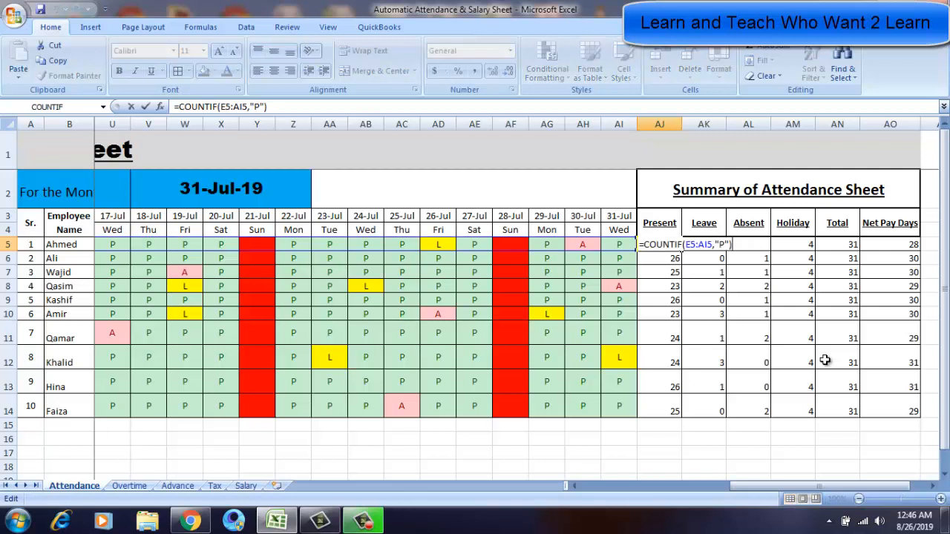
pyautogui.press('Left')
pyautogui.press('Left')
pyautogui.press('Left')
pyautogui.press('Left')
pyautogui.press('Left')
pyautogui.press('Left')
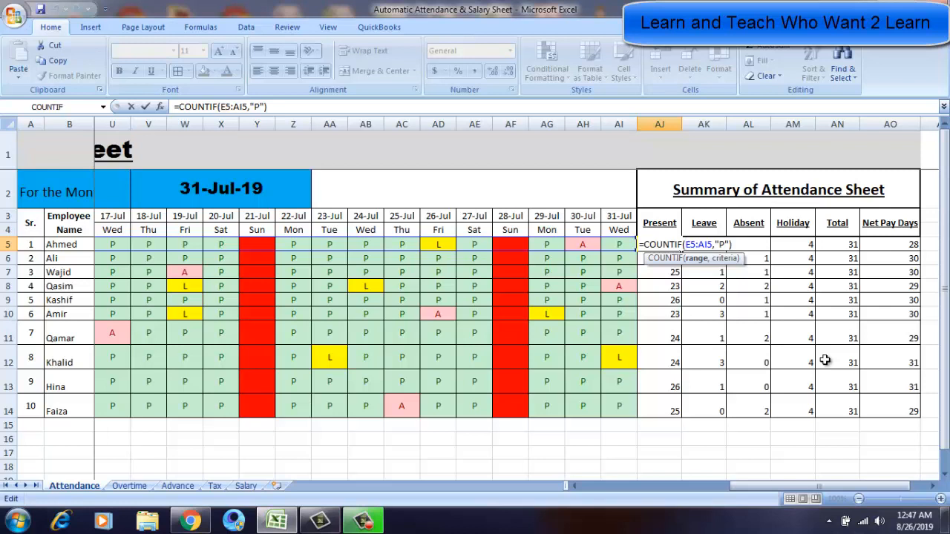
pyautogui.write('$')
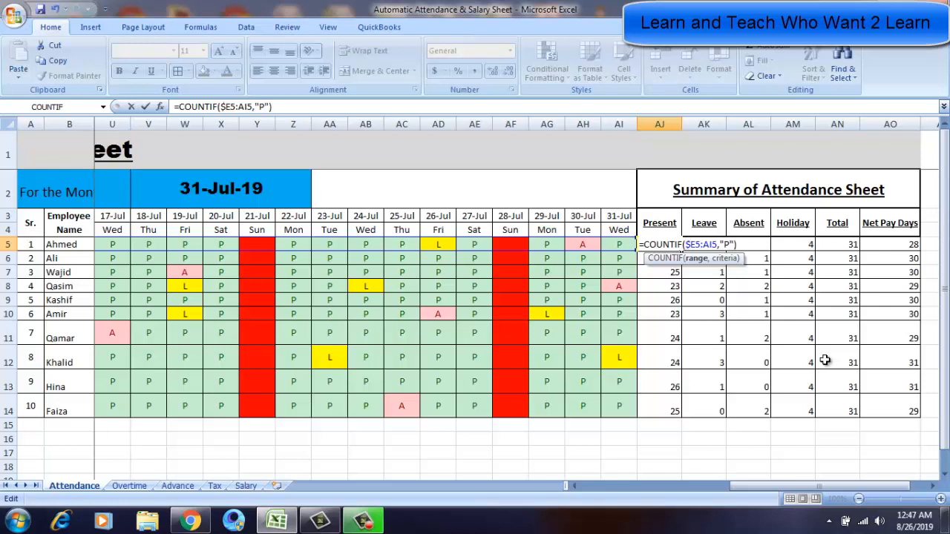
pyautogui.press('Right')
pyautogui.press('Right')
pyautogui.write('$')
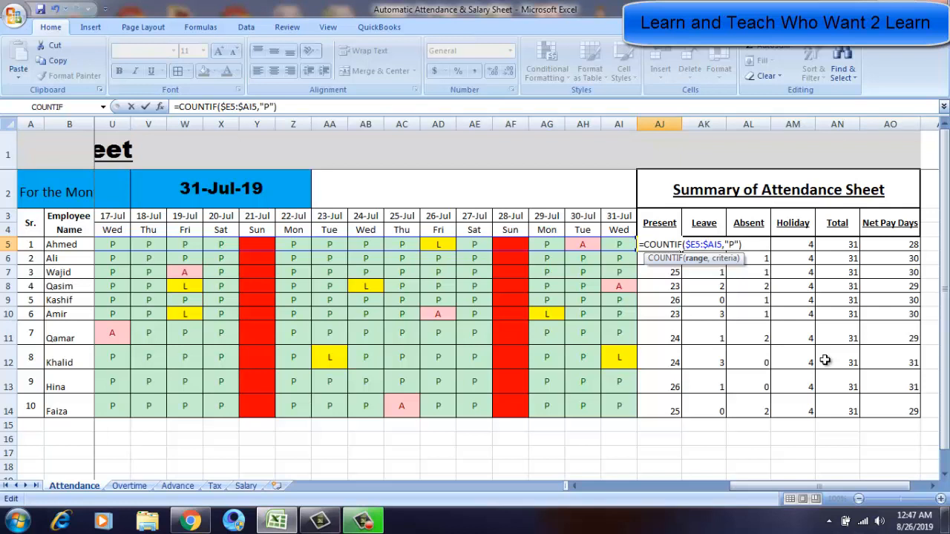
pyautogui.press('Return')
pyautogui.press('Up')
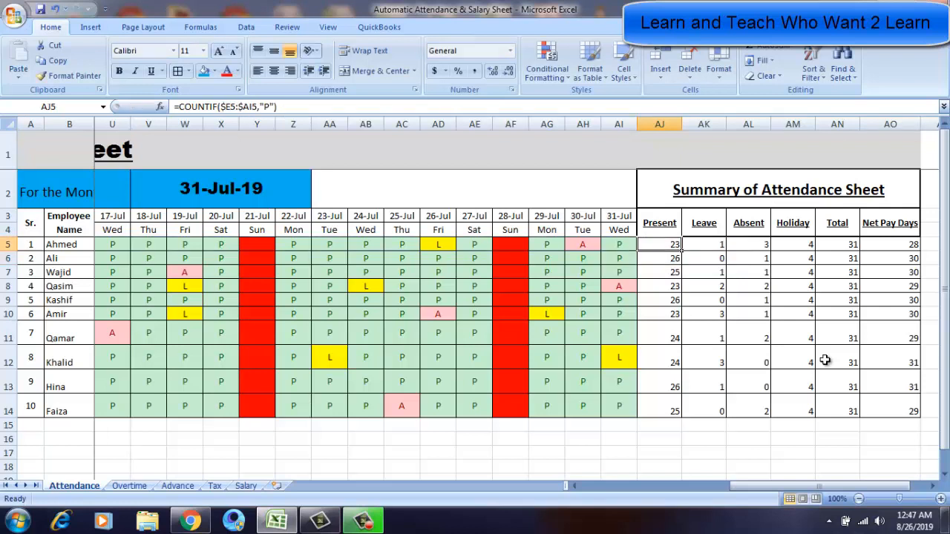
# Paste Ahmed's Present formula into his Leave cell and change its criteria to "L".
pyautogui.hotkey('ctrl', 'c')
pyautogui.press('Right')
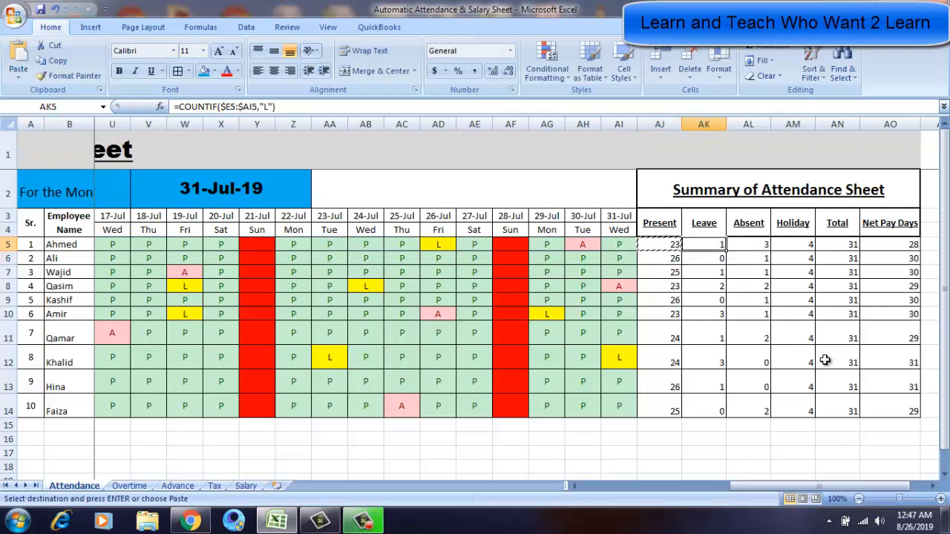
pyautogui.hotkey('ctrl', 'v')
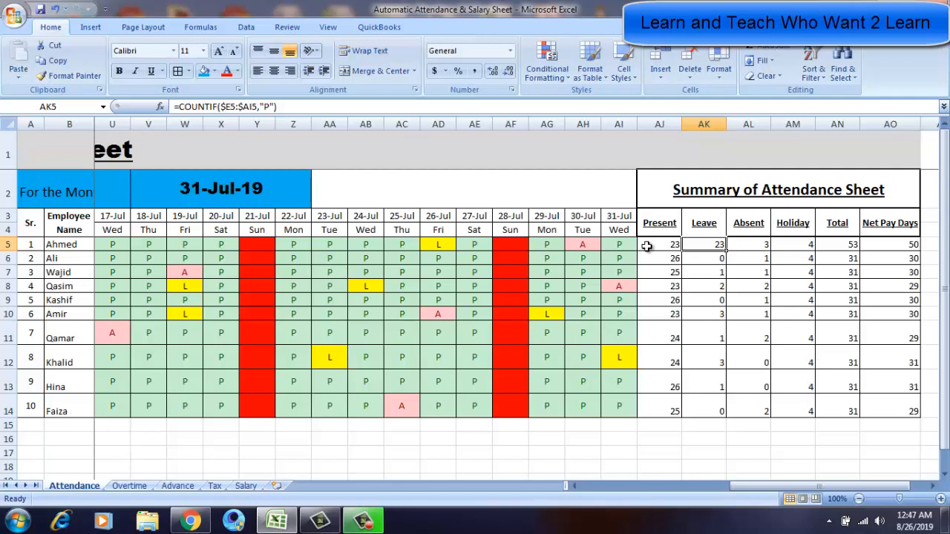
pyautogui.doubleClick(700, 245)
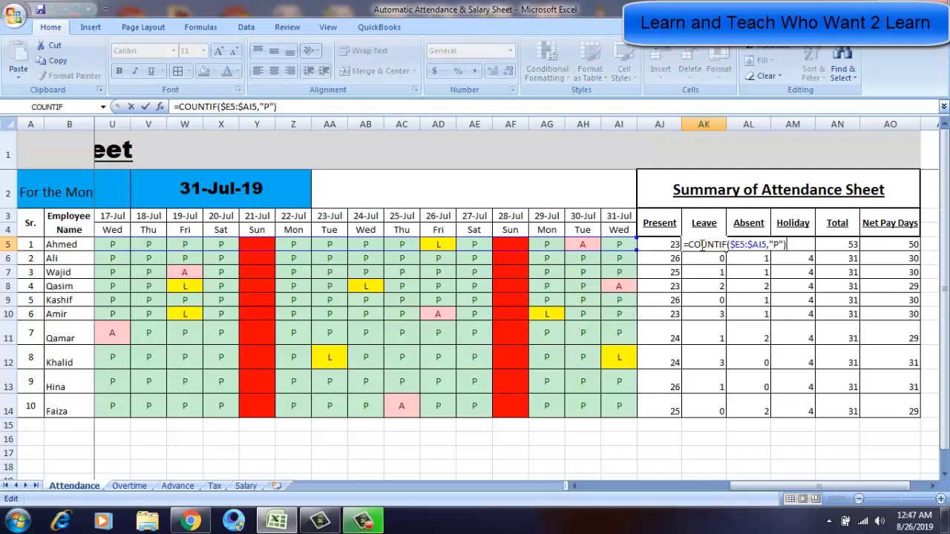
pyautogui.press('Left')
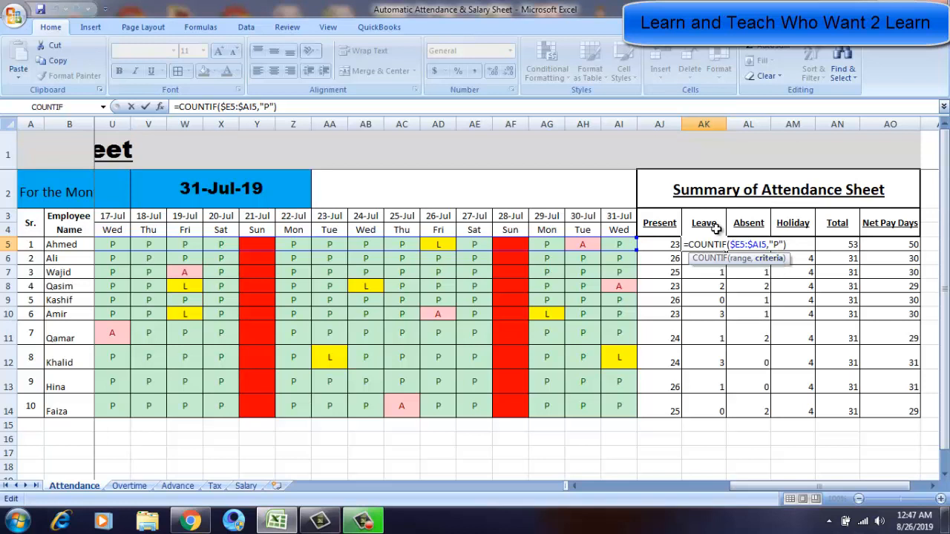
pyautogui.press('BackSpace')
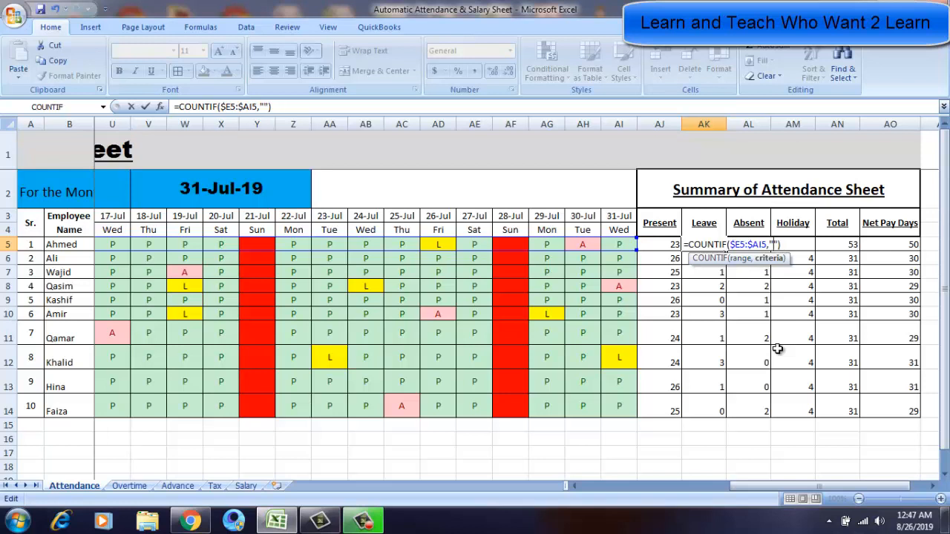
pyautogui.write('L')
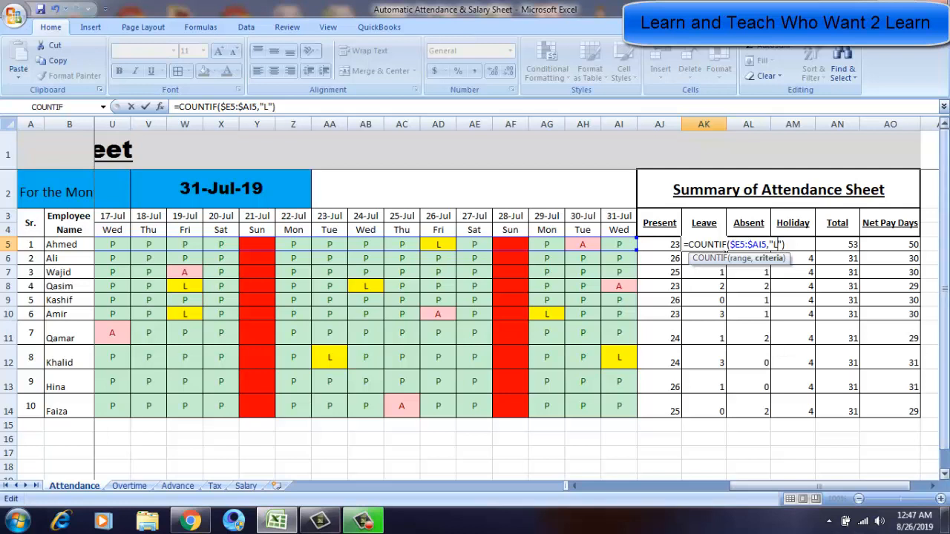
pyautogui.press('Return')
# Copy Ahmed's Leave formula down to the Leave cells of rows 6 to 14.
pyautogui.click(724, 248)
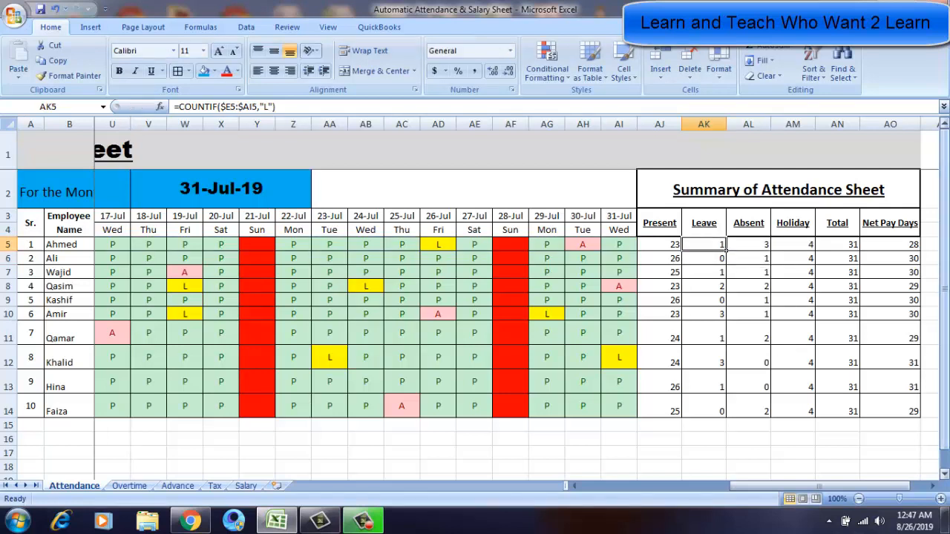
pyautogui.hotkey('ctrl', 'c')
pyautogui.moveTo(724, 258); pyautogui.dragTo(726, 417)
pyautogui.press('Return')
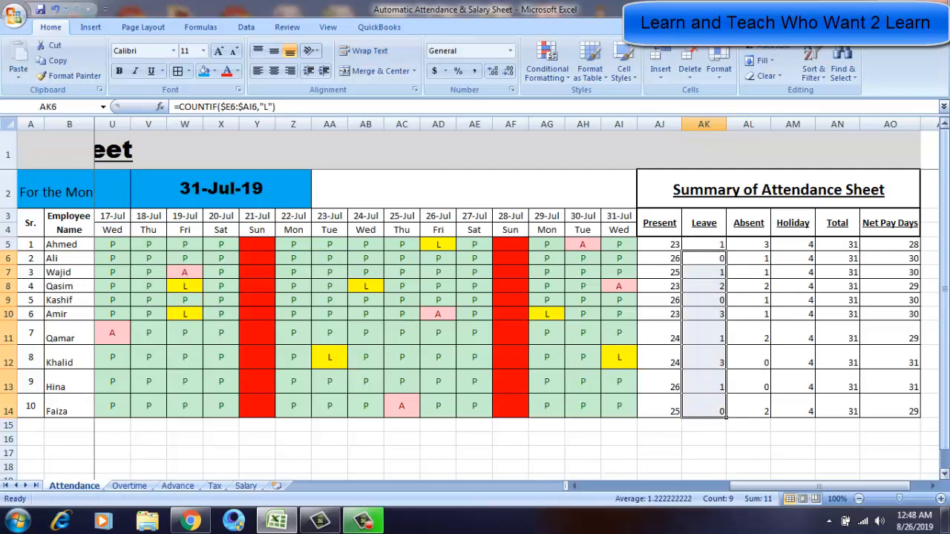
# Paste the Leave formula into Ahmed's Absent cell and change its criteria to "A".
pyautogui.click(724, 246)
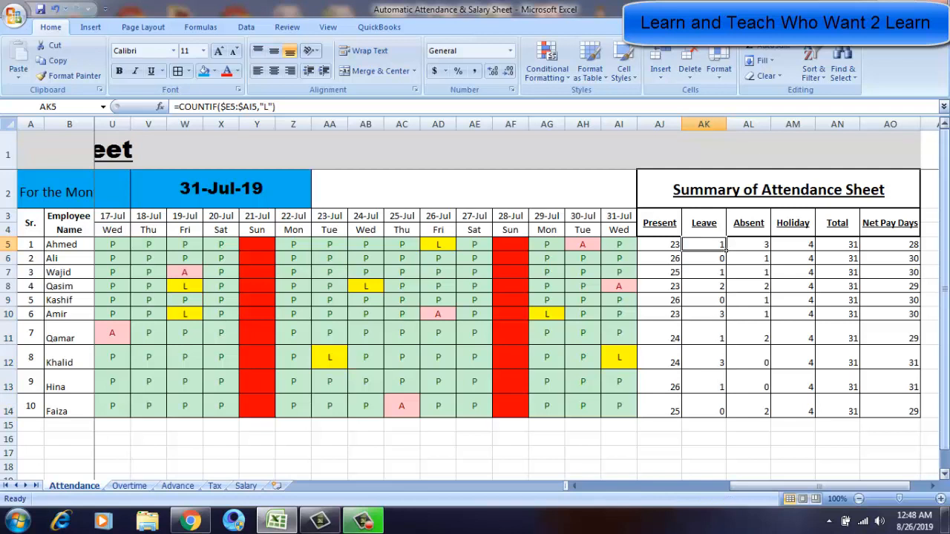
pyautogui.hotkey('ctrl', 'c')
pyautogui.click(768, 250)
pyautogui.press('Return')
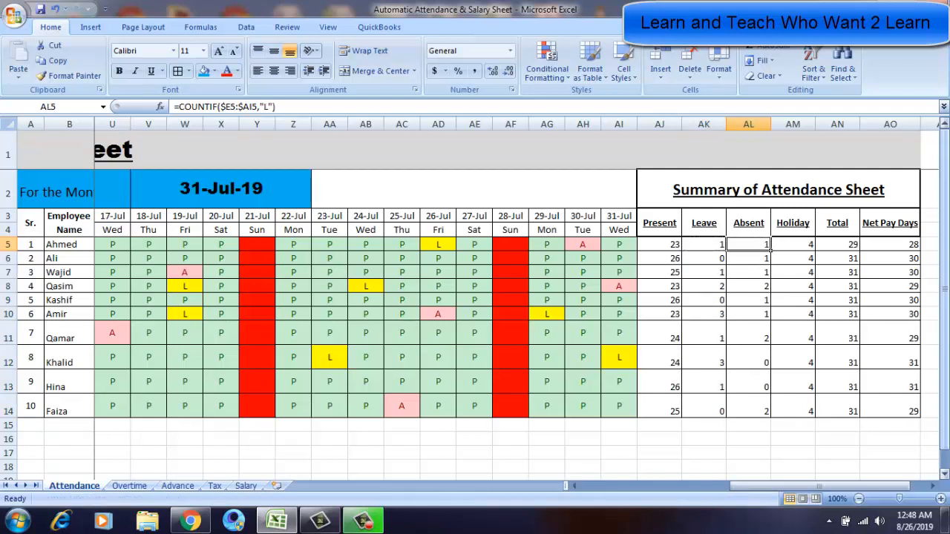
pyautogui.doubleClick(771, 250)
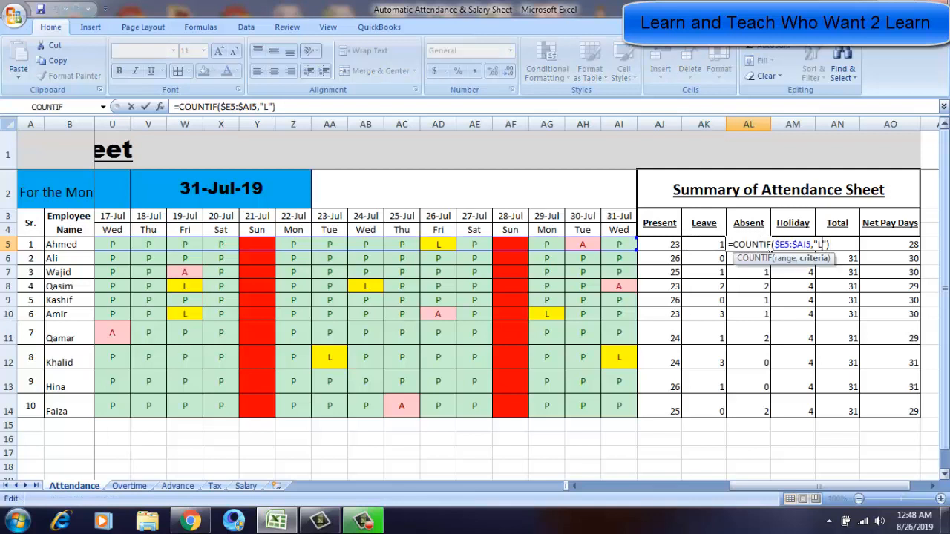
pyautogui.press('BackSpace')
pyautogui.write('A')
pyautogui.press('Return')
# Copy Ahmed's Absent formula down to the Absent cells of rows 6 to 14.
pyautogui.click(749, 244)
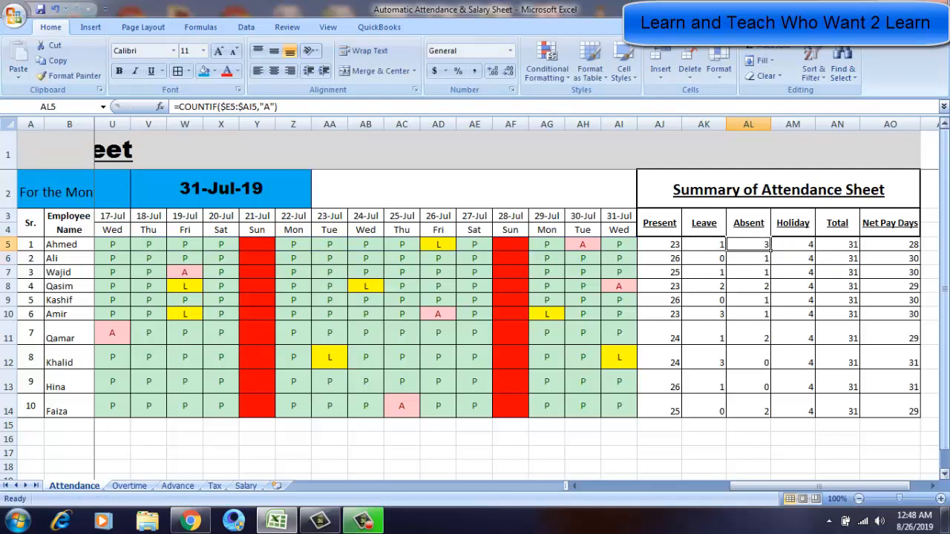
pyautogui.hotkey('ctrl', 'c')
pyautogui.press('Down')
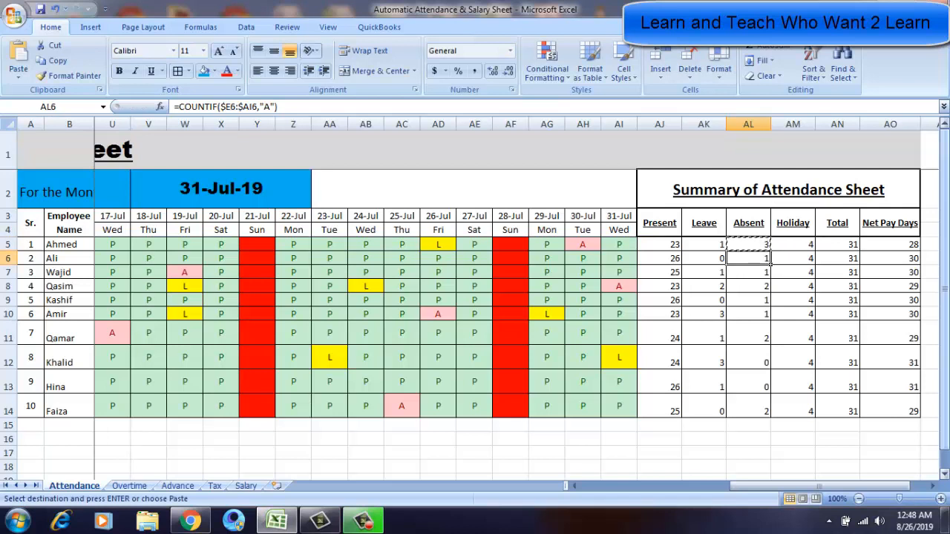
pyautogui.hotkey('shift', 'Down')
pyautogui.hotkey('shift', 'Down')
pyautogui.hotkey('shift', 'Down')
pyautogui.hotkey('shift', 'Down')
pyautogui.hotkey('shift', 'Down')
pyautogui.hotkey('shift', 'Down')
pyautogui.hotkey('shift', 'Down')
pyautogui.hotkey('shift', 'Down')
pyautogui.hotkey('shift', 'Down')
pyautogui.hotkey('shift', 'Up')
pyautogui.press('Return')
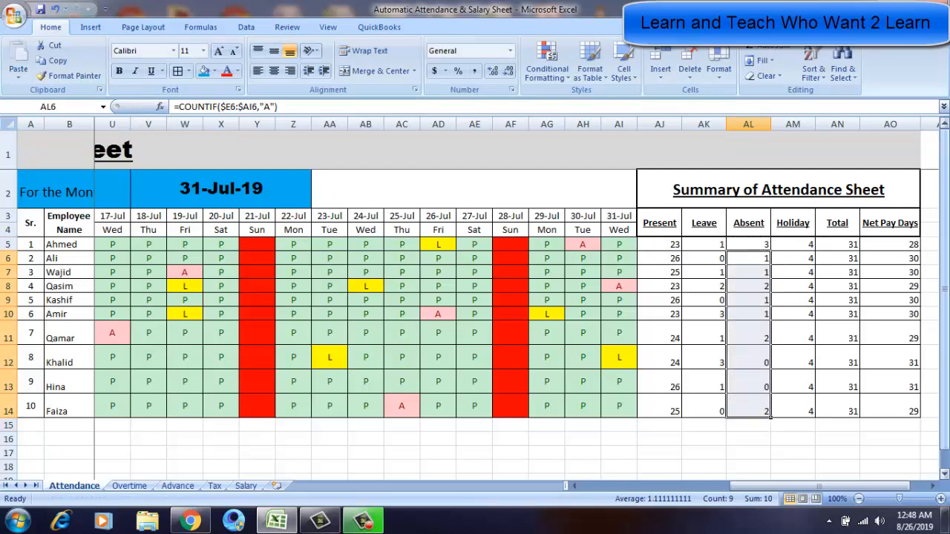
# Clear Ahmed's Holiday cell and insert a COUNTIF function with the range E5:AI5 covering his attendance row.
pyautogui.click(813, 250)
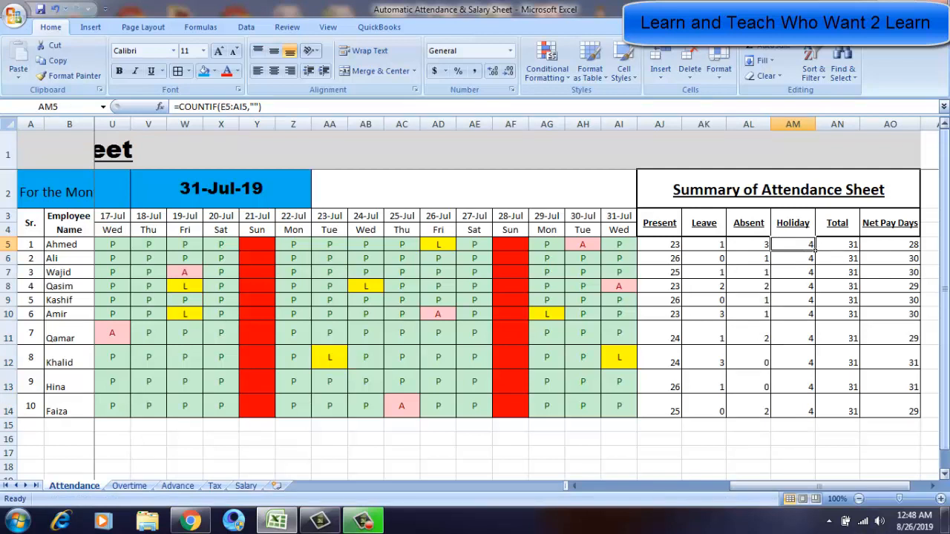
pyautogui.press('Delete')
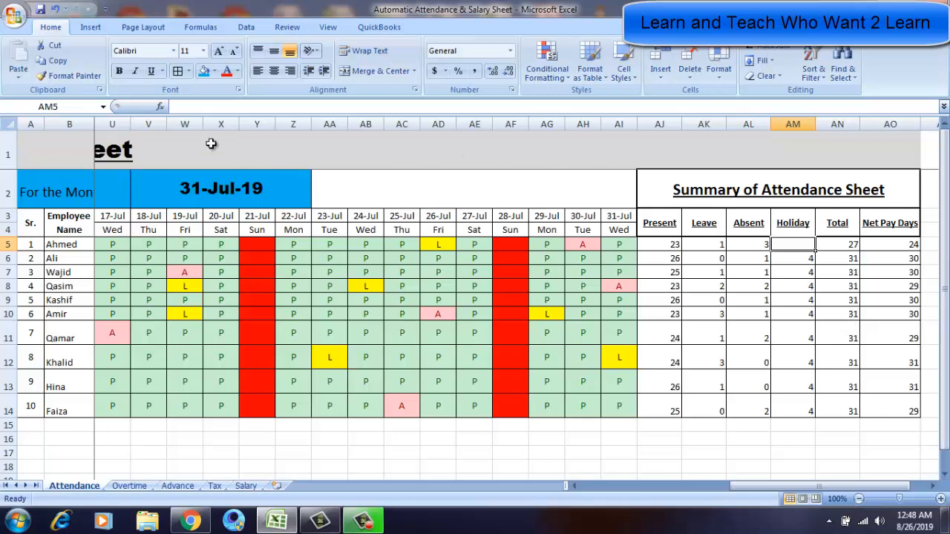
pyautogui.click(161, 108)
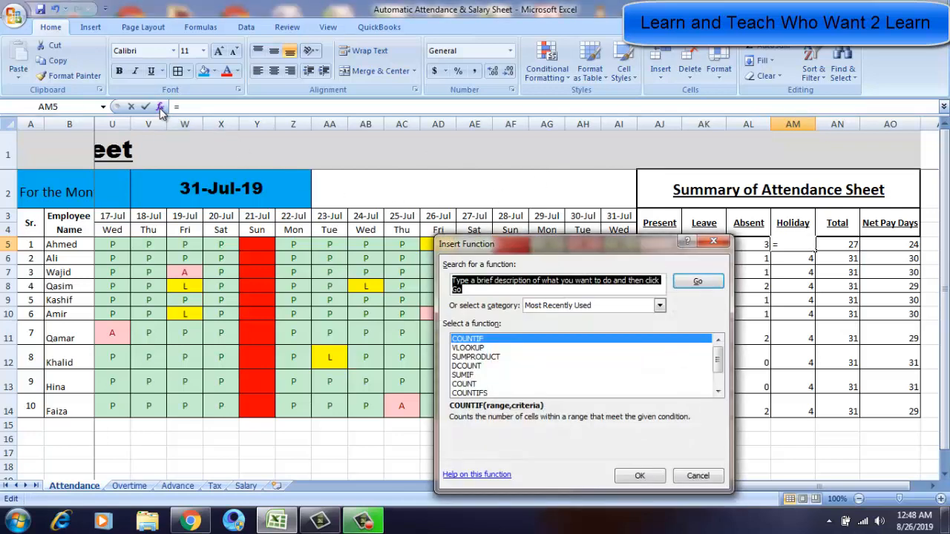
pyautogui.click(461, 341)
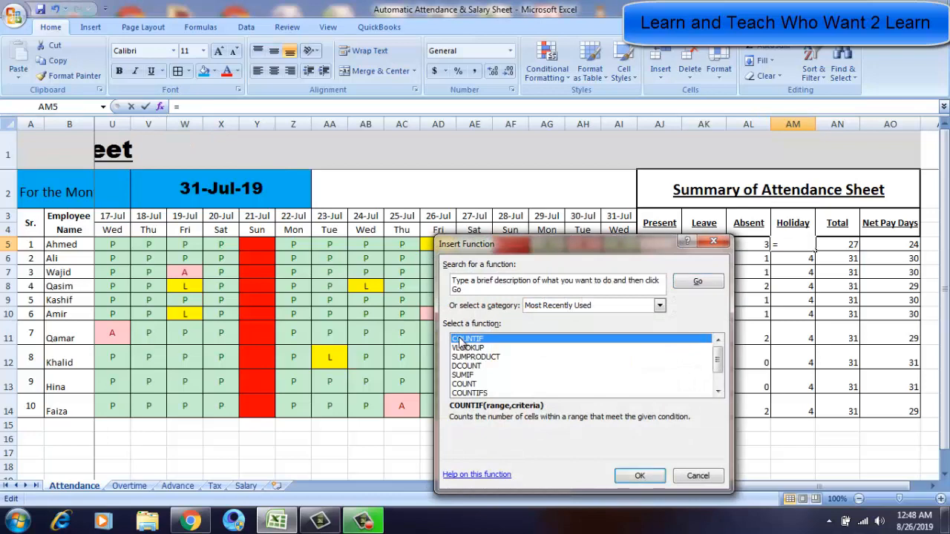
pyautogui.doubleClick(460, 341)
pyautogui.click(103, 244)
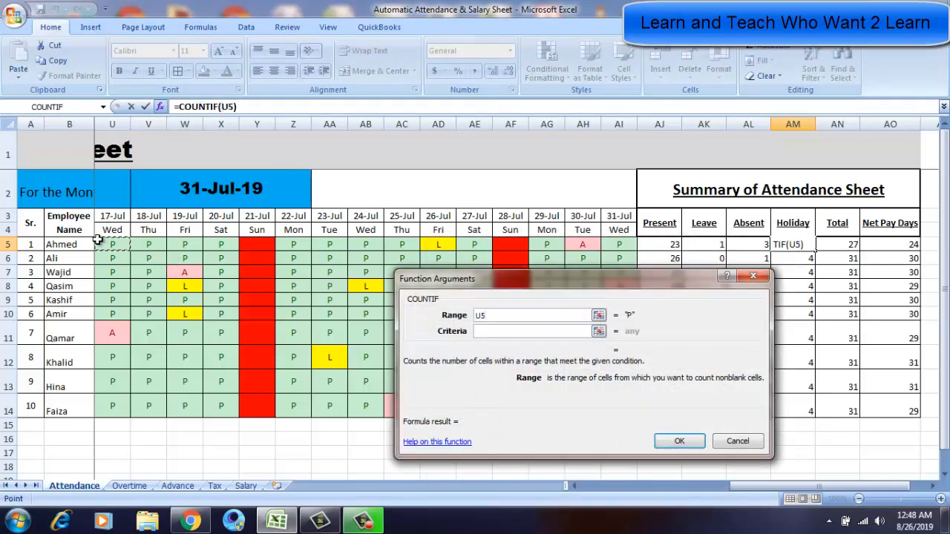
pyautogui.press('Left')
pyautogui.press('Left')
pyautogui.press('Left')
pyautogui.press('Left')
pyautogui.press('Left')
pyautogui.press('Left')
pyautogui.press('Left')
pyautogui.press('Left')
pyautogui.press('Left')
pyautogui.press('Left')
pyautogui.press('Left')
pyautogui.press('Left')
pyautogui.press('Left')
pyautogui.press('Left')
pyautogui.press('Left')
pyautogui.press('Left')
pyautogui.press('Left')
pyautogui.press('Left')
pyautogui.press('Left')
pyautogui.press('Left')
pyautogui.press('Right')
pyautogui.press('Right')
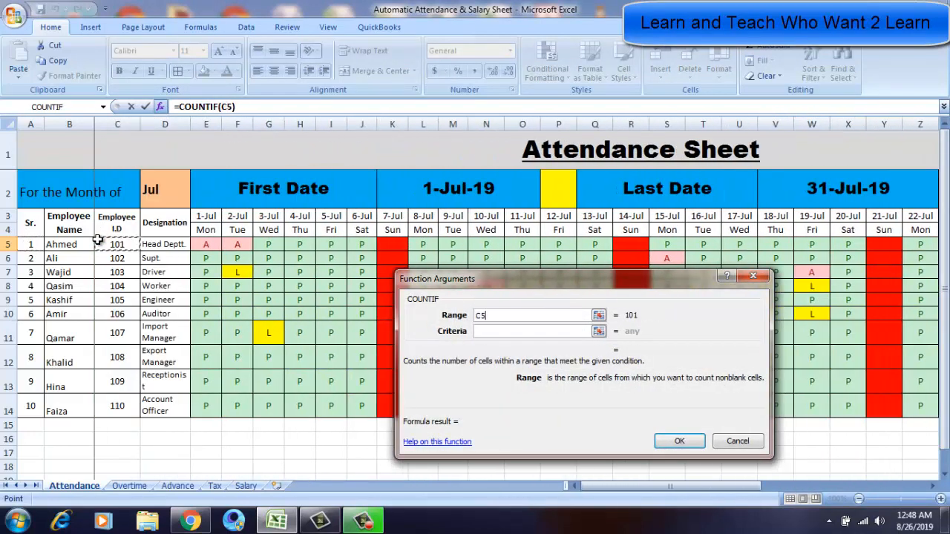
pyautogui.press('Right')
pyautogui.press('Right')
pyautogui.hotkey('shift', 'Right')
pyautogui.hotkey('shift', 'Right')
pyautogui.hotkey('shift', 'Right')
pyautogui.hotkey('shift', 'Right')
pyautogui.hotkey('shift', 'Right')
pyautogui.hotkey('shift', 'Right')
pyautogui.hotkey('shift', 'Right')
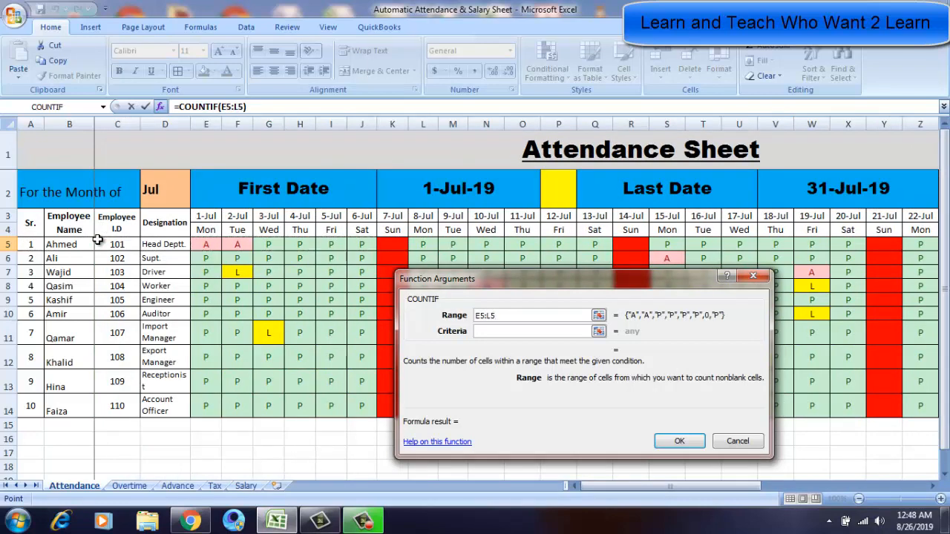
pyautogui.hotkey('shift', 'Right')
pyautogui.hotkey('shift', 'Right')
pyautogui.hotkey('shift', 'Right')
pyautogui.hotkey('shift', 'Right')
pyautogui.hotkey('shift', 'Right')
pyautogui.hotkey('shift', 'Right')
pyautogui.hotkey('shift', 'Right')
pyautogui.hotkey('shift', 'Right')
pyautogui.hotkey('shift', 'Right')
pyautogui.hotkey('shift', 'Right')
pyautogui.hotkey('shift', 'Right')
pyautogui.hotkey('shift', 'Right')
pyautogui.hotkey('shift', 'Right')
pyautogui.hotkey('shift', 'Right')
pyautogui.hotkey('shift', 'Right')
pyautogui.hotkey('shift', 'Right')
pyautogui.hotkey('shift', 'Right')
pyautogui.hotkey('shift', 'Right')
pyautogui.hotkey('shift', 'Right')
pyautogui.hotkey('shift', 'Right')
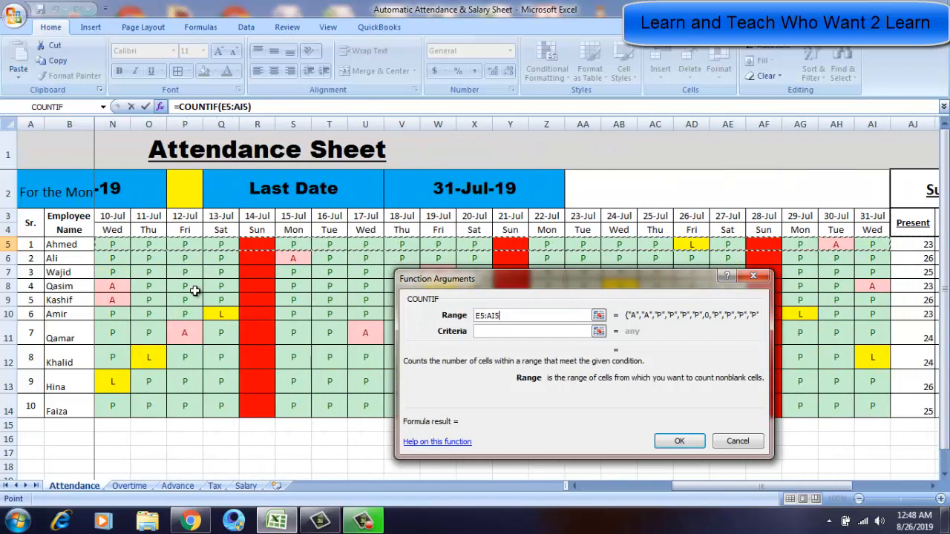
# Set the COUNTIF criteria to "" so it counts blank days, and confirm the function.
pyautogui.click(486, 331)
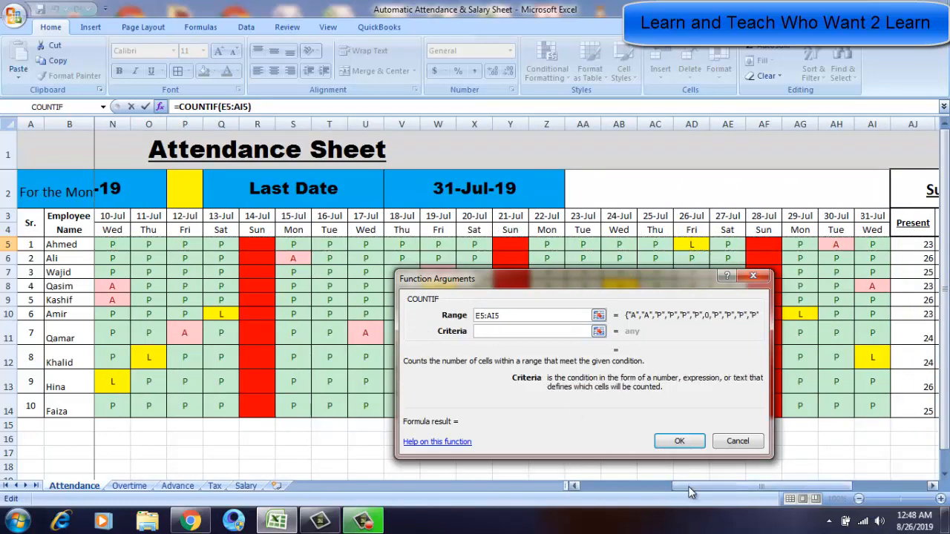
pyautogui.moveTo(690, 492); pyautogui.dragTo(749, 481)
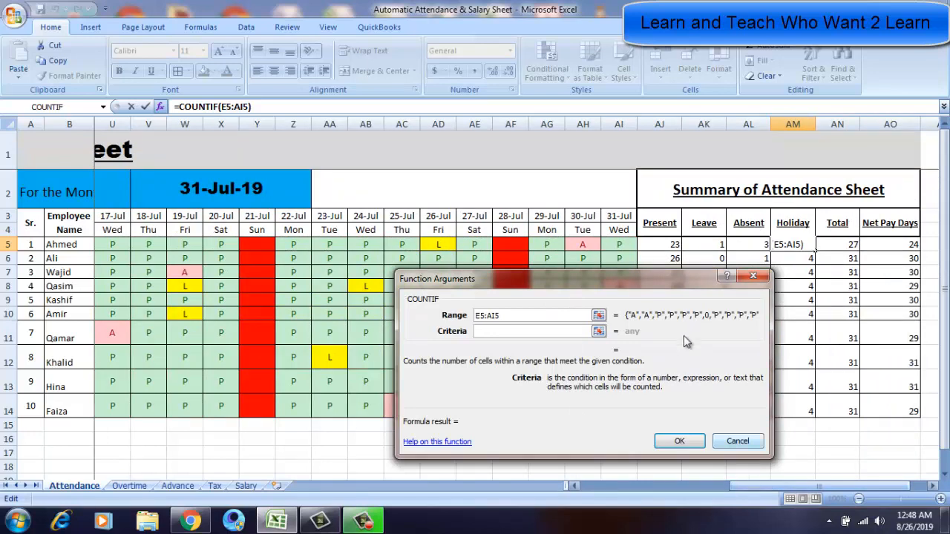
pyautogui.moveTo(660, 282); pyautogui.dragTo(714, 290)
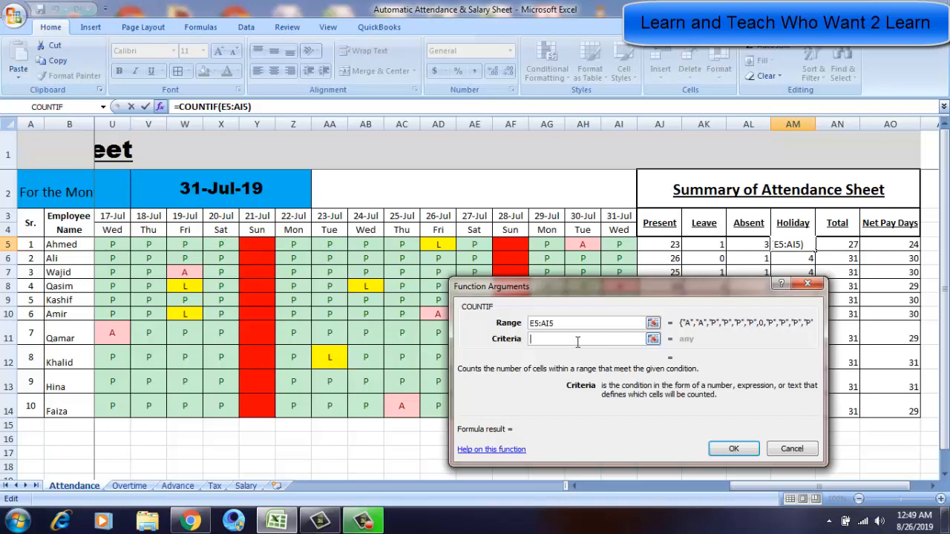
pyautogui.write('""')
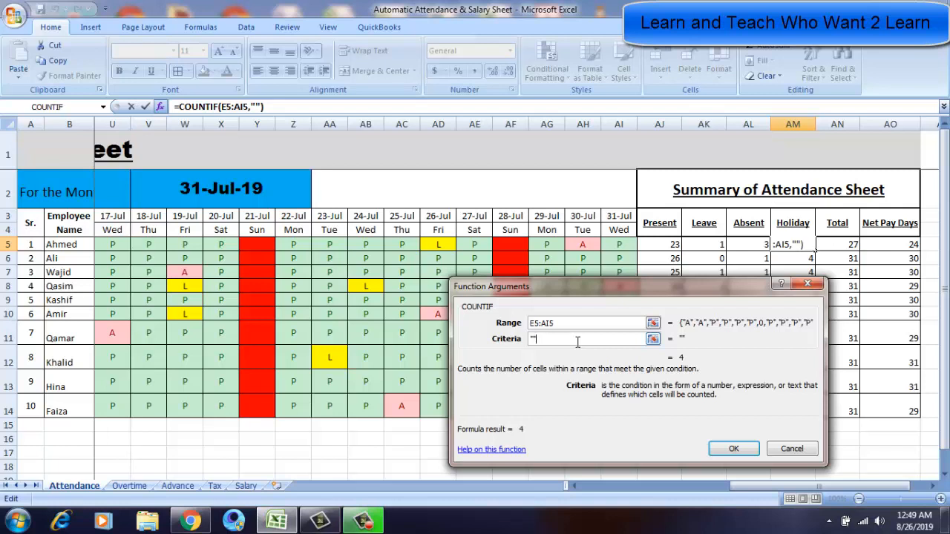
pyautogui.click(734, 449)
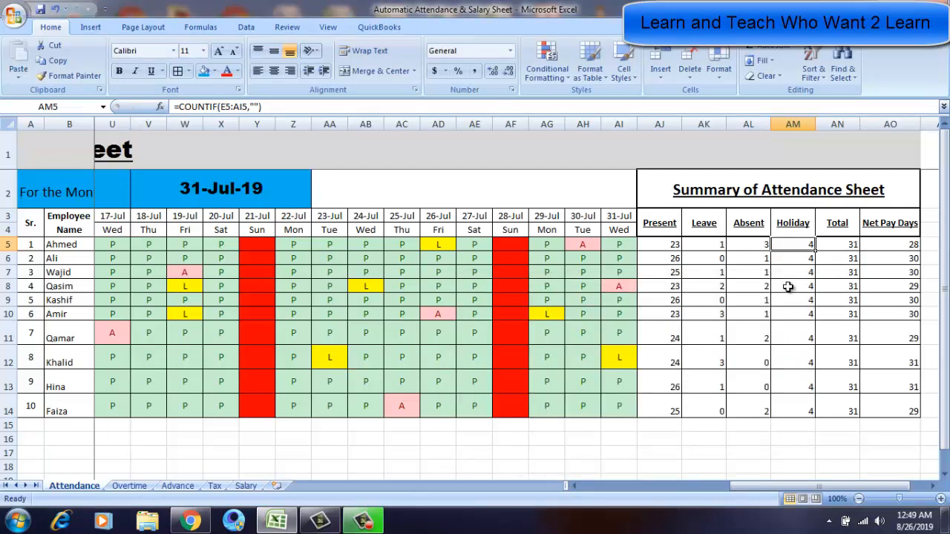
# Step through Ahmed's attendance row to examine which day cells are blank.
pyautogui.press('Up')
pyautogui.press('Down')
pyautogui.press('Left')
pyautogui.press('Left')
pyautogui.press('Left')
pyautogui.press('Left')
pyautogui.press('Left')
pyautogui.press('Left')
pyautogui.press('Left')
pyautogui.press('Left')
pyautogui.press('Left')
pyautogui.press('Left')
pyautogui.press('Left')
pyautogui.press('Left')
pyautogui.press('Left')
pyautogui.press('Left')
pyautogui.press('Left')
pyautogui.press('Left')
pyautogui.press('Left')
pyautogui.press('Left')
pyautogui.press('Left')
pyautogui.press('Left')
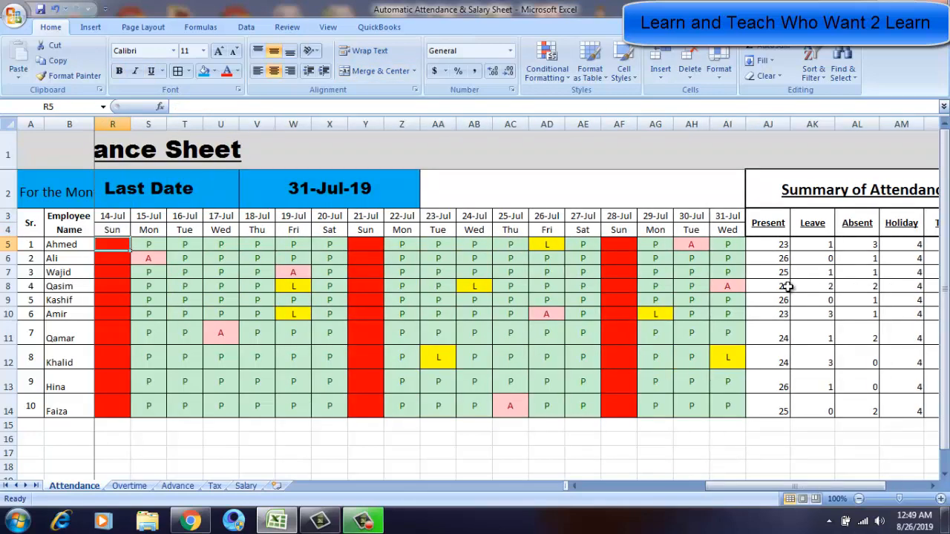
pyautogui.press('Left')
pyautogui.press('Left')
pyautogui.press('Left')
pyautogui.press('Left')
pyautogui.press('Left')
pyautogui.press('Right')
pyautogui.press('Right')
pyautogui.press('Right')
pyautogui.press('Right')
pyautogui.press('Right')
pyautogui.press('Right')
pyautogui.press('Right')
pyautogui.press('Right')
pyautogui.press('Right')
pyautogui.press('Right')
pyautogui.press('Right')
pyautogui.press('Right')
pyautogui.press('Right')
pyautogui.press('Right')
pyautogui.press('Right')
pyautogui.press('Right')
pyautogui.press('Right')
pyautogui.press('Right')
pyautogui.press('Right')
pyautogui.press('Right')
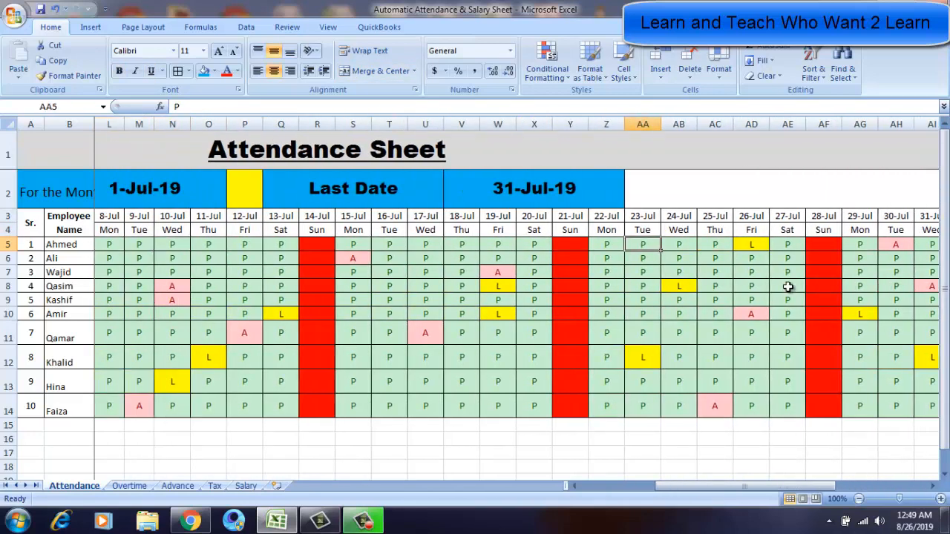
pyautogui.press('Right')
pyautogui.press('Right')
pyautogui.press('Right')
pyautogui.press('Left')
pyautogui.press('Left')
pyautogui.press('Left')
pyautogui.press('Left')
pyautogui.press('Left')
pyautogui.press('Left')
pyautogui.press('Left')
pyautogui.press('Left')
pyautogui.press('Left')
pyautogui.press('Left')
pyautogui.press('Left')
pyautogui.press('Left')
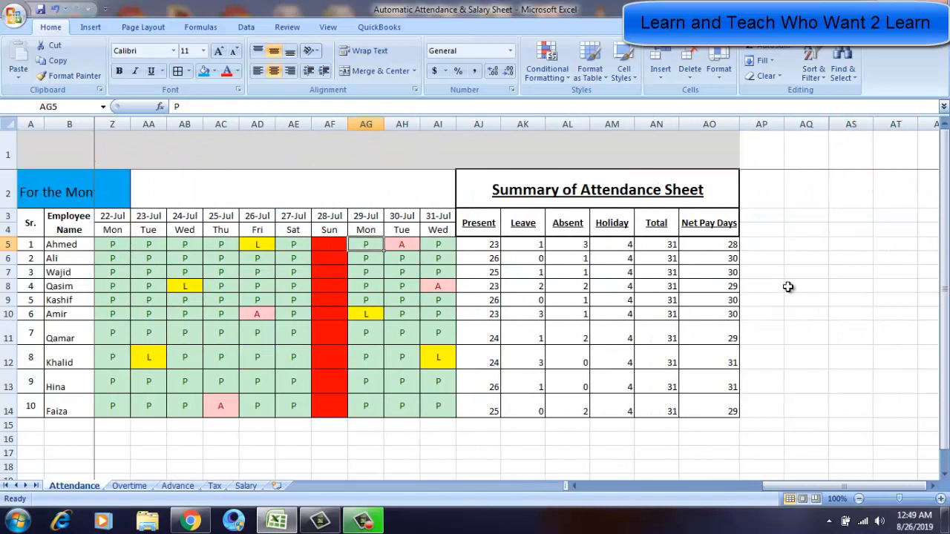
pyautogui.press('Left')
pyautogui.press('Right')
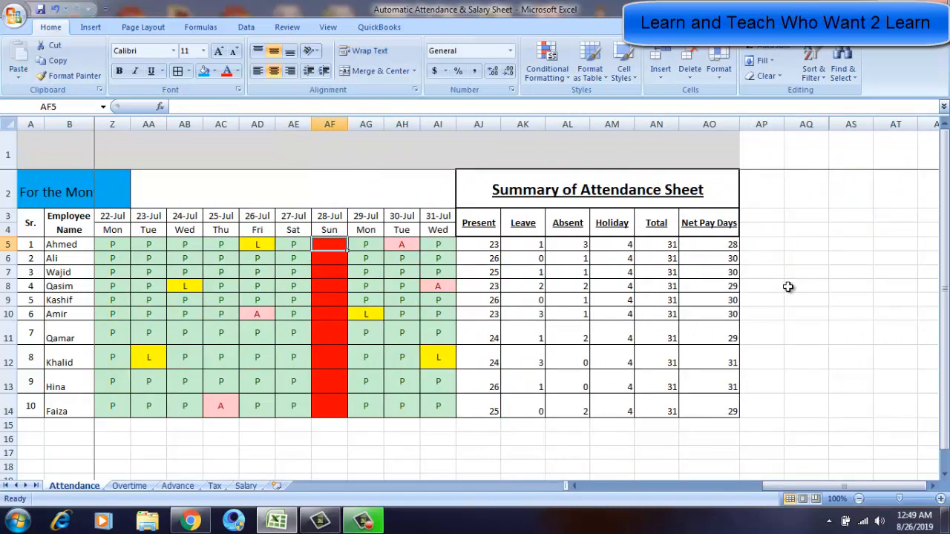
pyautogui.press('Right')
pyautogui.press('Right')
pyautogui.press('Right')
pyautogui.press('Right')
pyautogui.press('Right')
pyautogui.press('Right')
pyautogui.press('Right')
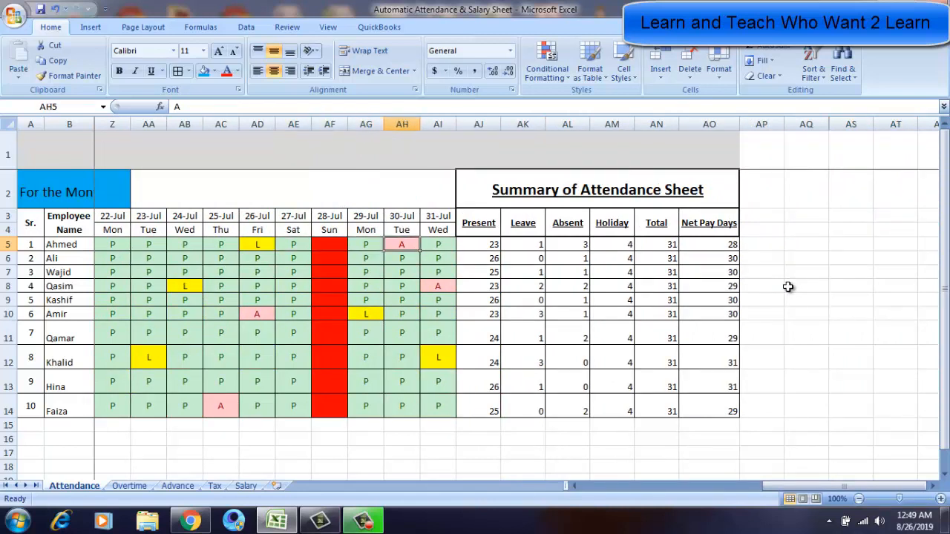
pyautogui.press('Left')
pyautogui.press('Right')
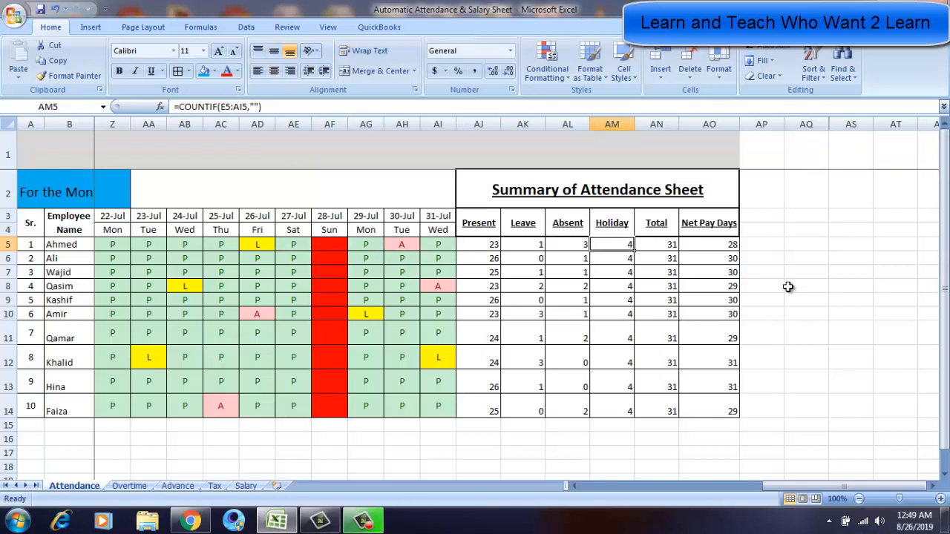
# Copy Ahmed's Holiday formula down to the Holiday cells of rows 6 to 14.
pyautogui.hotkey('ctrl', 'c')
pyautogui.hotkey('shift', 'Down')
pyautogui.hotkey('shift', 'Down')
pyautogui.hotkey('shift', 'Down')
pyautogui.hotkey('shift', 'Down')
pyautogui.hotkey('shift', 'Down')
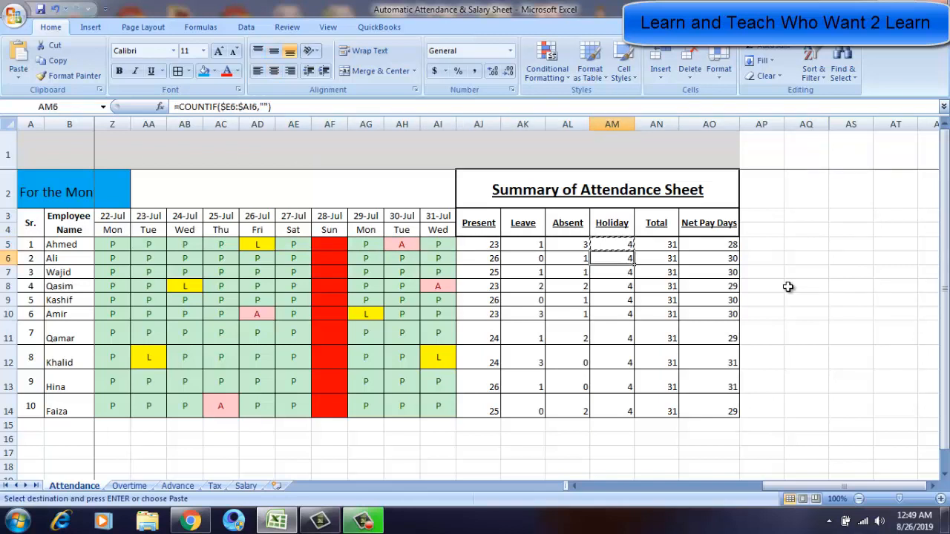
pyautogui.hotkey('shift', 'Down')
pyautogui.hotkey('shift', 'Down')
pyautogui.hotkey('shift', 'Down')
pyautogui.hotkey('shift', 'Down')
pyautogui.press('Return')
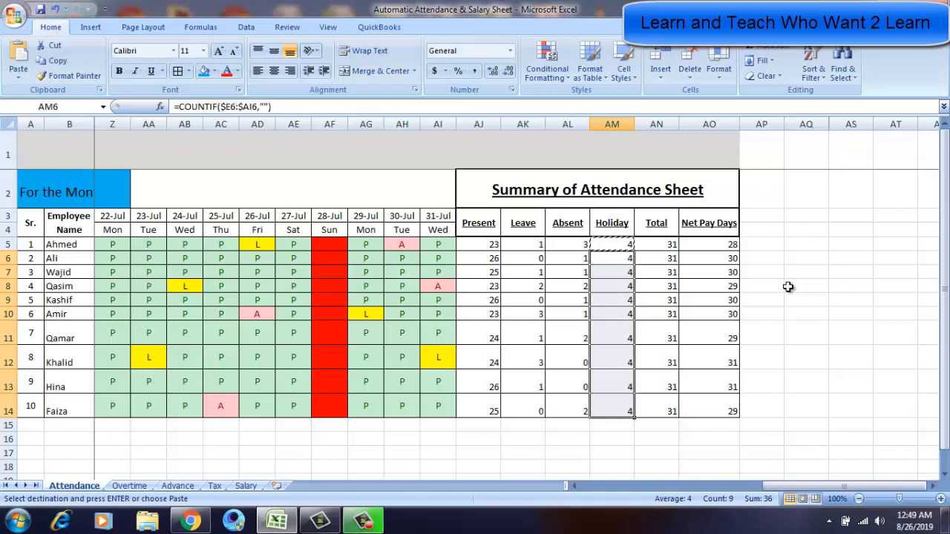
pyautogui.press('Left')
pyautogui.press('Right')
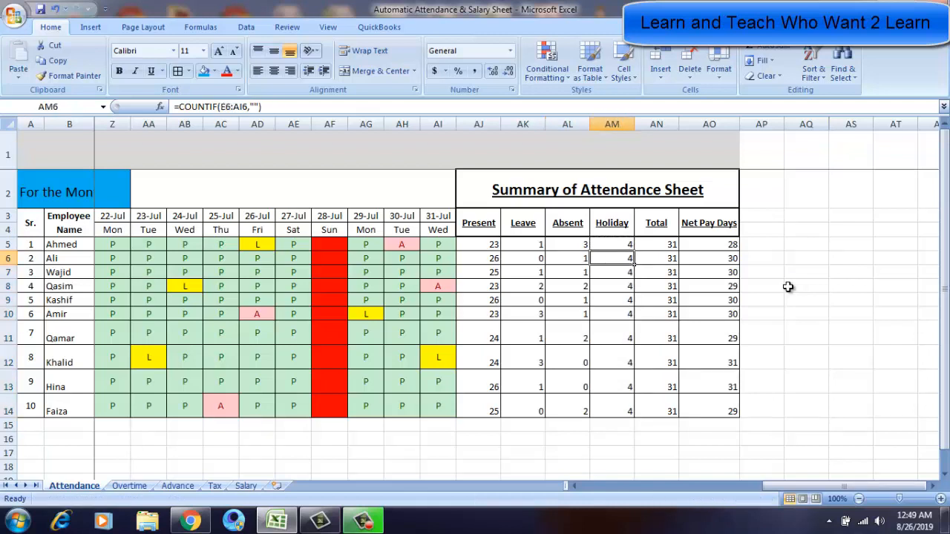
# Open Ahmed's Total formula and step through the Total column to examine its SUM formulas.
pyautogui.press('Up')
pyautogui.press('Right')
pyautogui.press('F2')
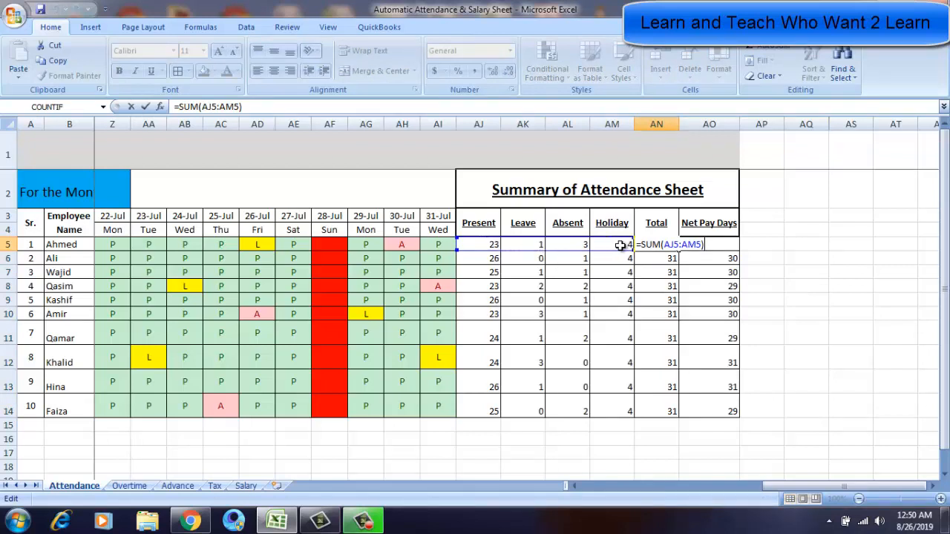
pyautogui.press('Return')
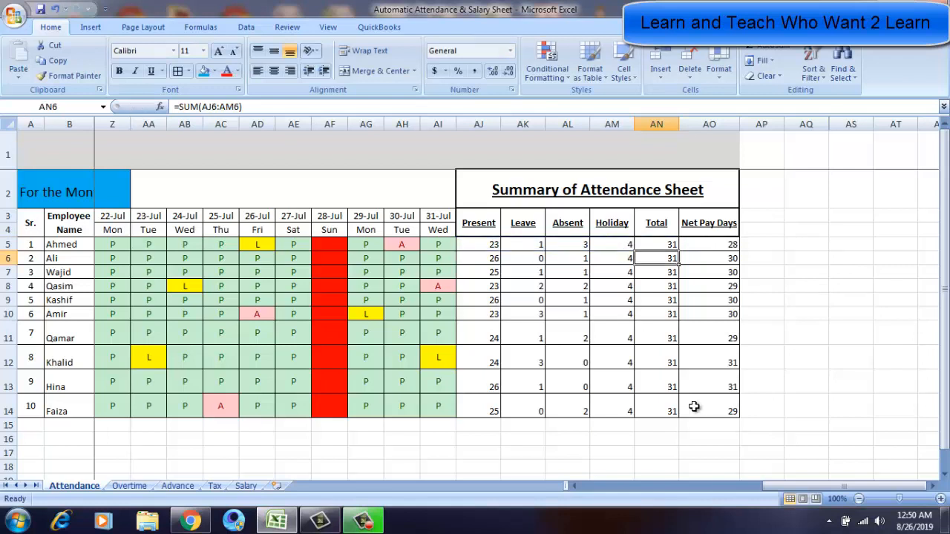
pyautogui.press('Up')
pyautogui.press('Down')
pyautogui.press('Down')
pyautogui.press('Down')
pyautogui.press('Down')
pyautogui.press('Down')
pyautogui.press('Down')
pyautogui.press('Down')
pyautogui.press('Down')
pyautogui.press('Down')
pyautogui.press('Down')
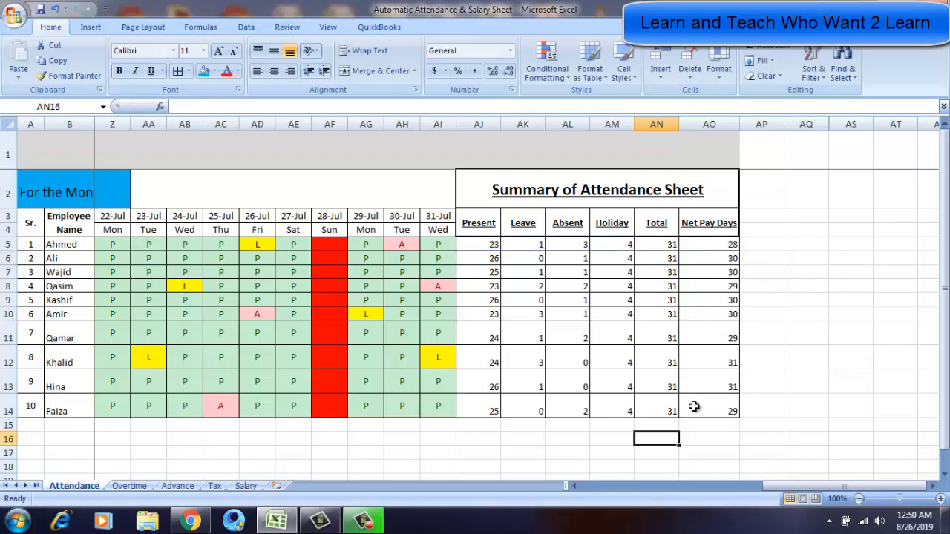
pyautogui.press('Up')
pyautogui.press('Up')
pyautogui.press('Up')
pyautogui.press('Up')
pyautogui.press('Up')
pyautogui.press('Up')
pyautogui.press('Up')
pyautogui.press('Up')
pyautogui.press('Up')
pyautogui.press('Up')
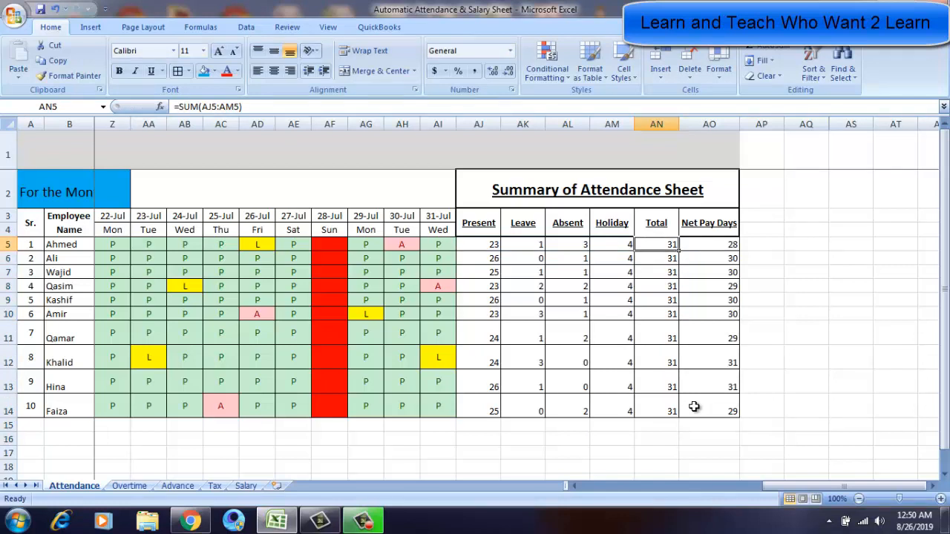
pyautogui.press('Right')
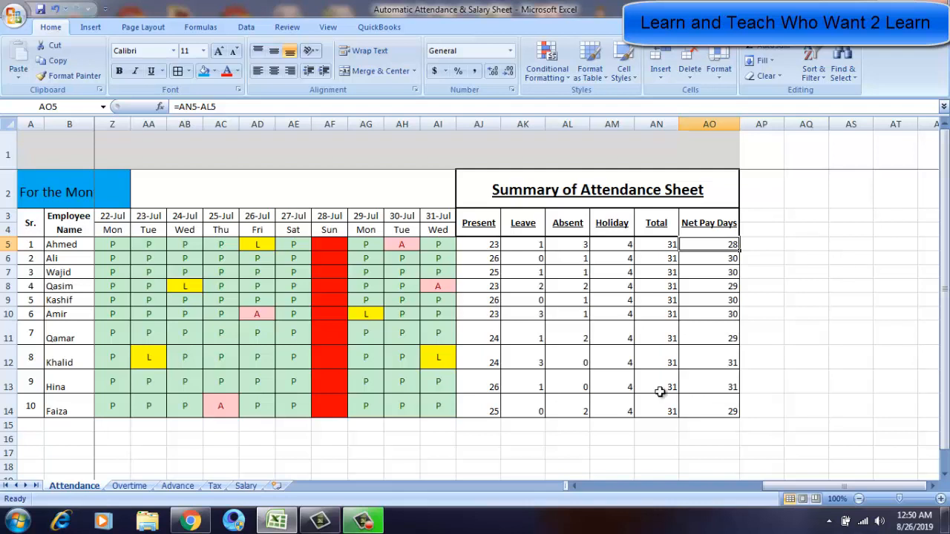
# Review the Present, Leave, Holiday and Absent headers and Ahmed's formulas beneath them.
pyautogui.click(478, 225)
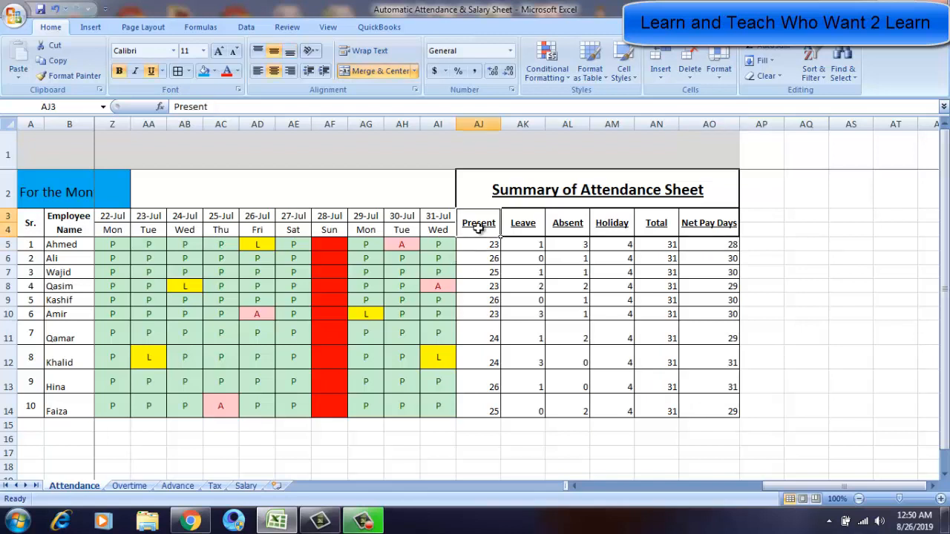
pyautogui.click(477, 247)
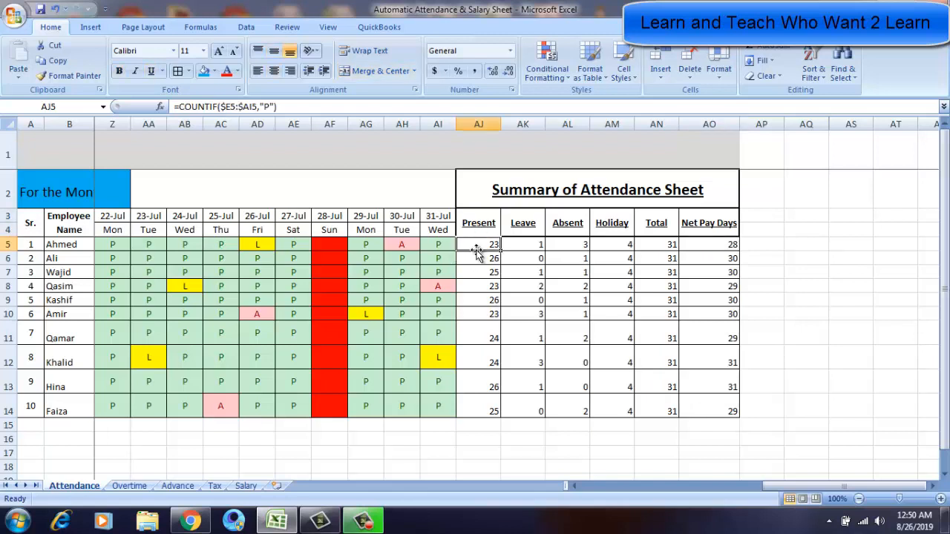
pyautogui.click(523, 244)
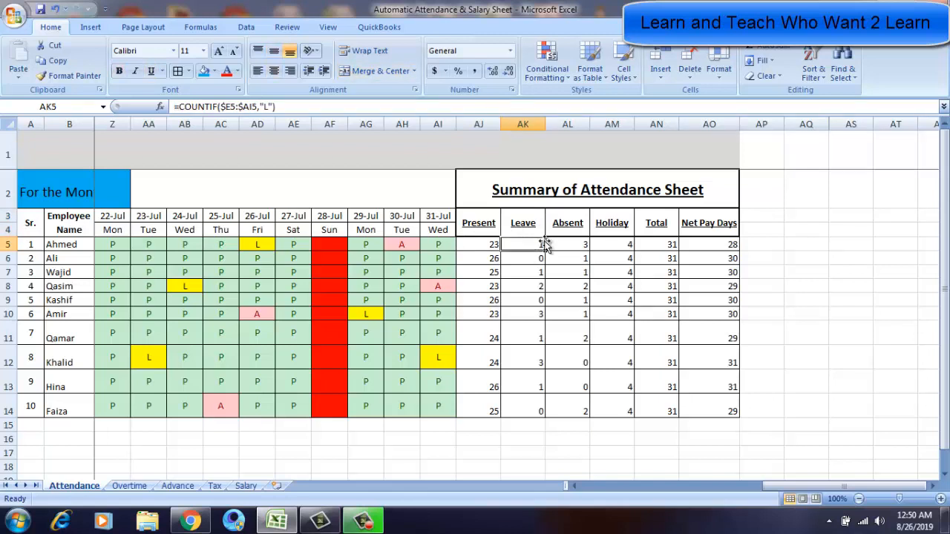
pyautogui.click(622, 232)
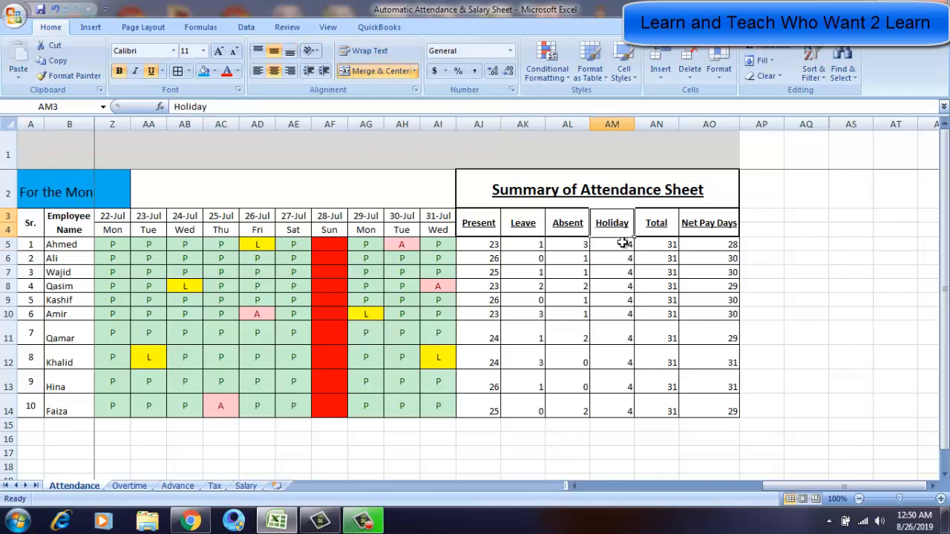
pyautogui.click(619, 244)
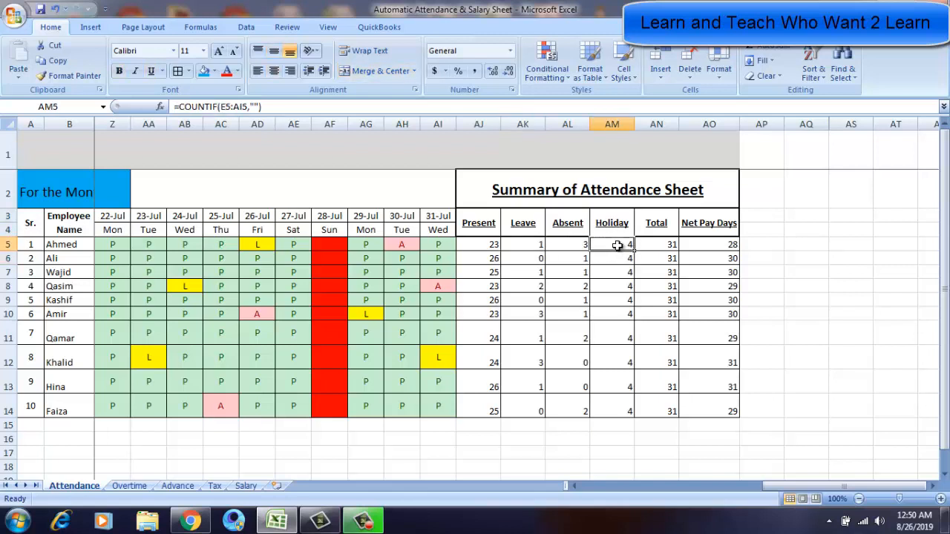
pyautogui.click(558, 228)
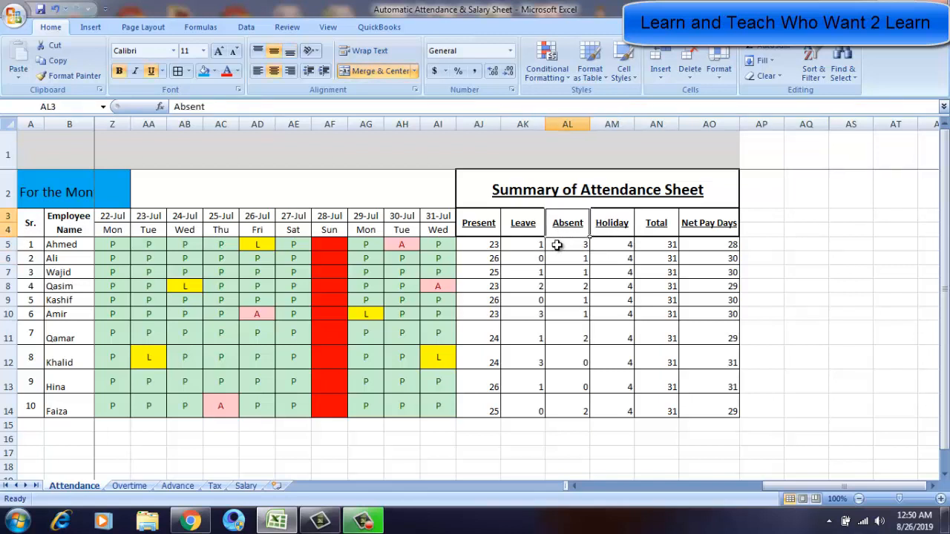
pyautogui.click(557, 245)
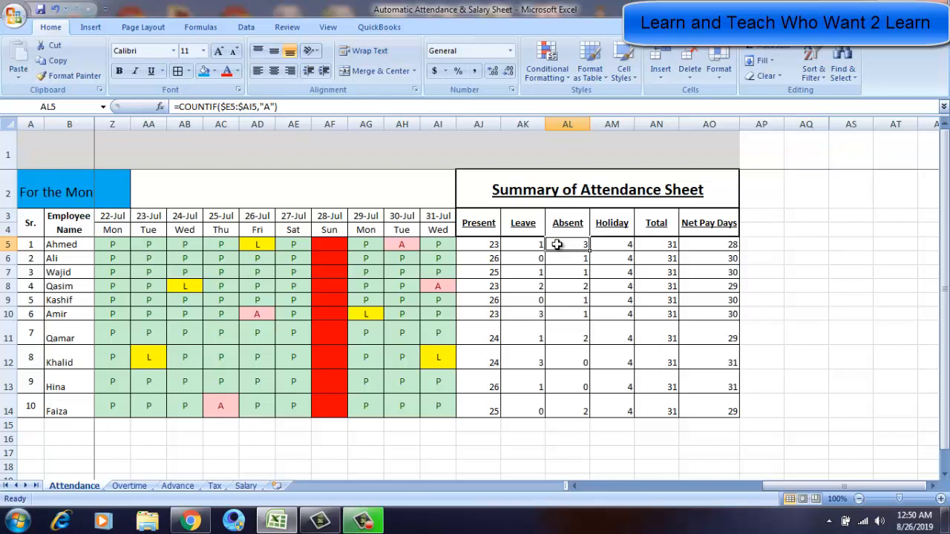
# Clear Ahmed's Net Pay Days cell.
pyautogui.press('Right')
pyautogui.press('Right')
pyautogui.press('Right')
pyautogui.press('Delete')
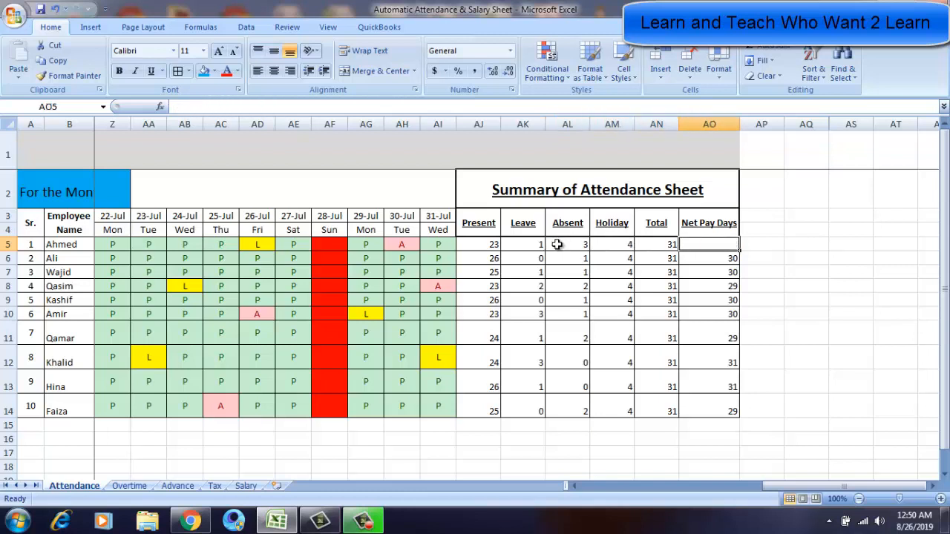
# Enter Ahmed's Net Pay Days formula as Total minus Absent, =AN5-AL5.
pyautogui.write('=')
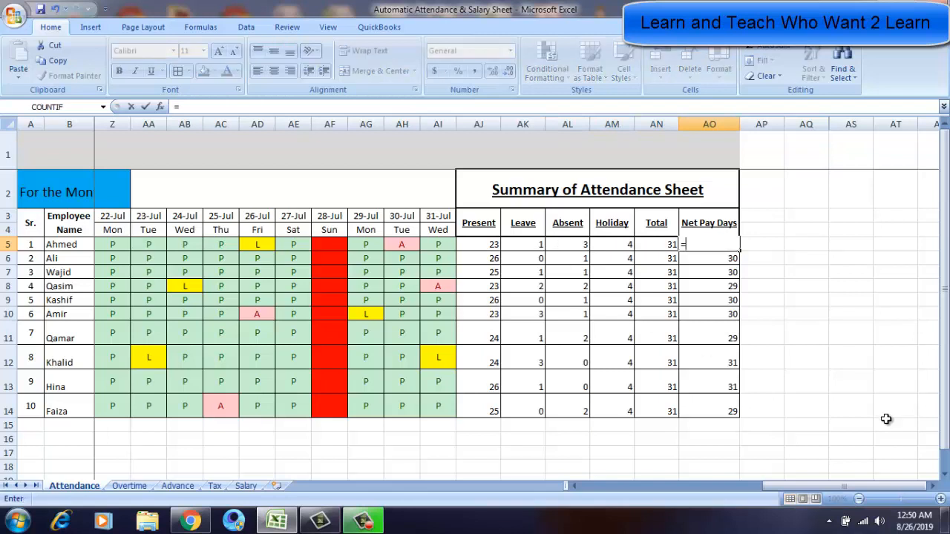
pyautogui.press('Left')
pyautogui.write('-')
pyautogui.press('Left')
pyautogui.press('Left')
pyautogui.press('Left')
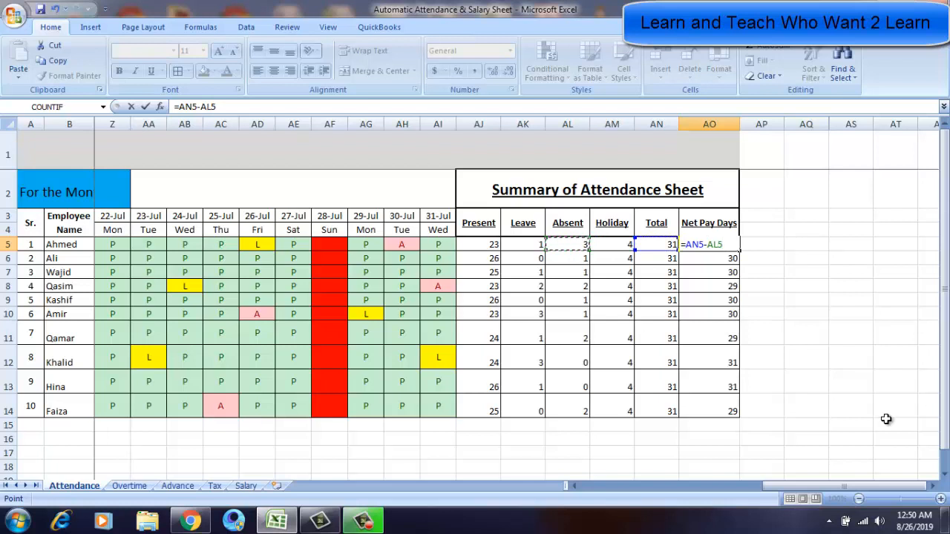
pyautogui.press('Return')
pyautogui.press('Up')
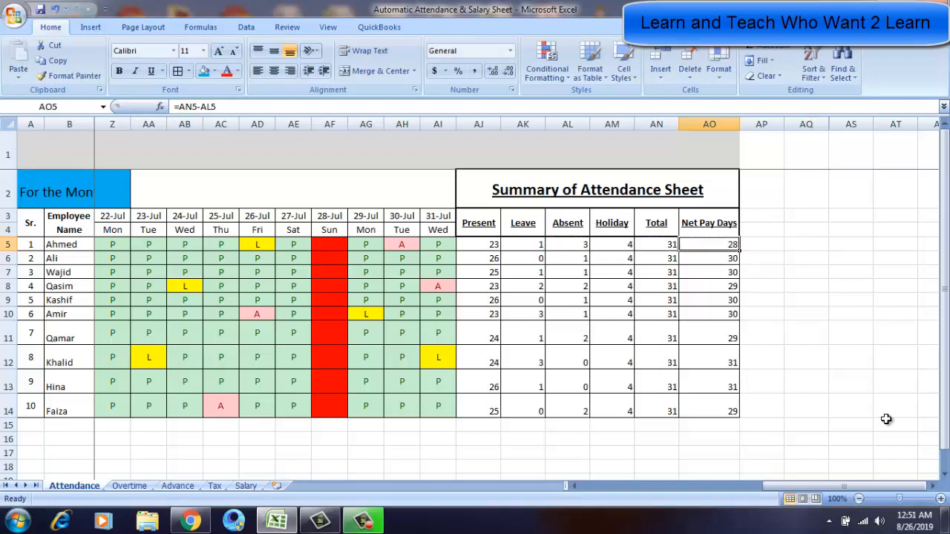
# Copy Ahmed's Net Pay Days formula down to the Net Pay Days cells of rows 6 to 14.
pyautogui.hotkey('ctrl', 'c')
pyautogui.press('Down')
pyautogui.hotkey('shift', 'Down')
pyautogui.hotkey('shift', 'Down')
pyautogui.hotkey('shift', 'Down')
pyautogui.hotkey('shift', 'Down')
pyautogui.hotkey('shift', 'Down')
pyautogui.hotkey('shift', 'Down')
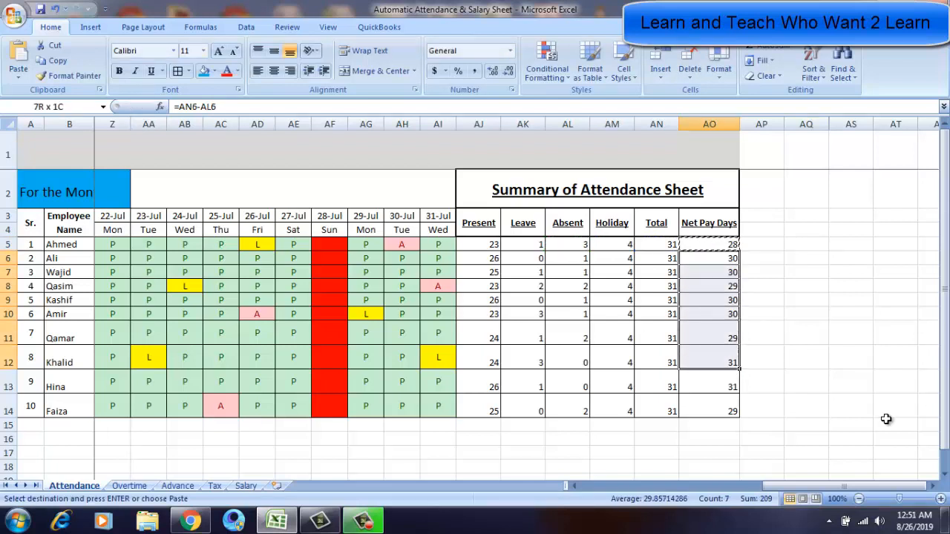
pyautogui.hotkey('shift', 'Down')
pyautogui.hotkey('shift', 'Down')
pyautogui.press('Return')
# Save the workbook.
pyautogui.press('Up')
pyautogui.press('Up')
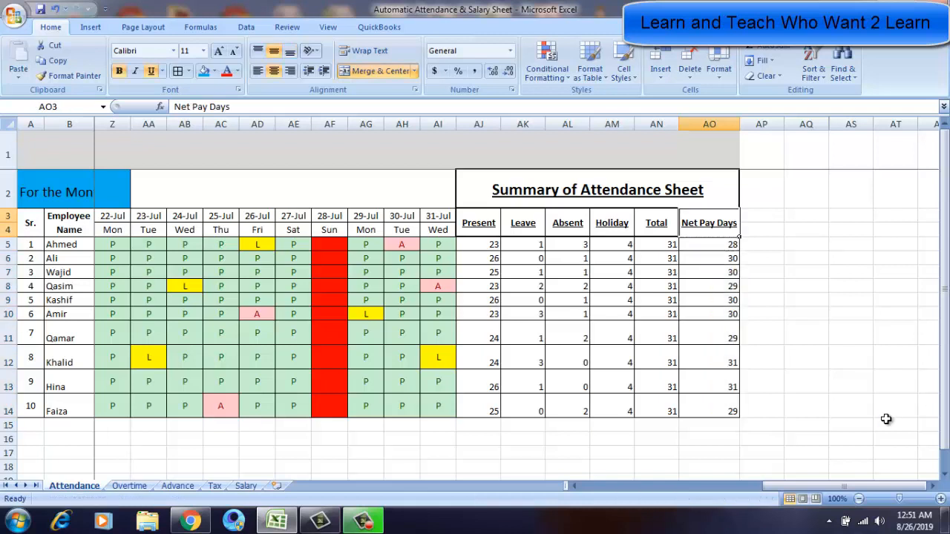
pyautogui.press('Down')
pyautogui.hotkey('ctrl', 's')
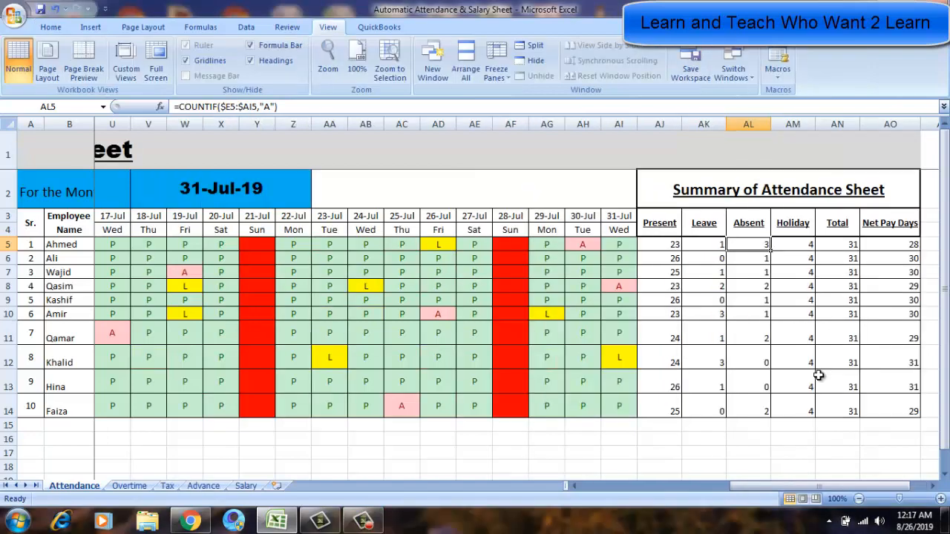
# Step through the summary cells and daily entries of the attendance rows to examine their COUNTIF formulas.
pyautogui.press('Down')
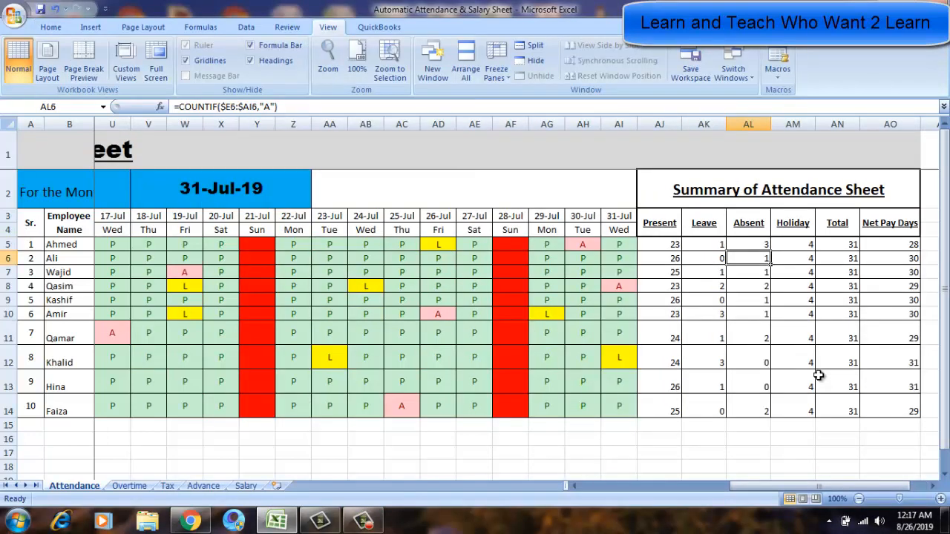
pyautogui.press('Down')
pyautogui.press('Down')
pyautogui.press('Down')
pyautogui.press('Right')
pyautogui.press('Right')
pyautogui.press('Right')
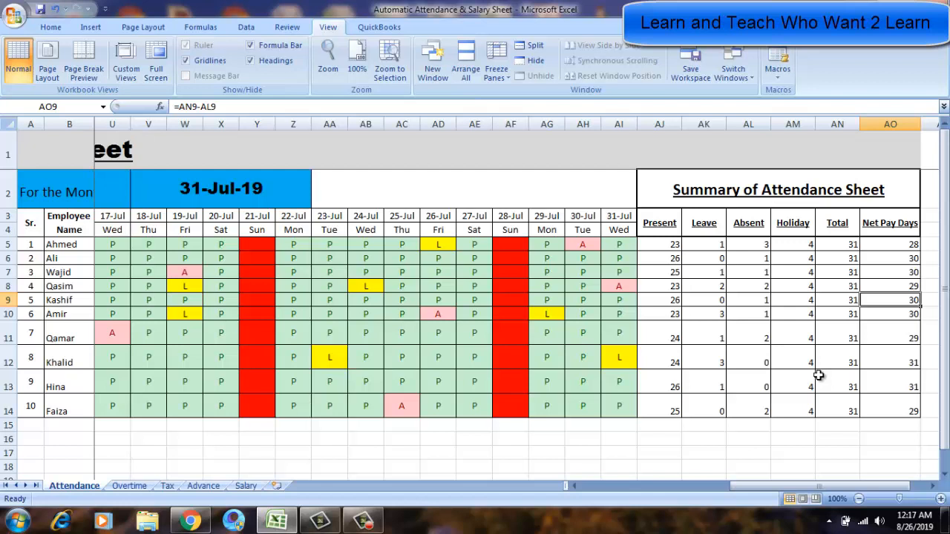
pyautogui.press('Left')
pyautogui.press('Left')
pyautogui.press('Left')
pyautogui.press('Left')
pyautogui.press('Left')
pyautogui.press('Left')
pyautogui.press('Left')
pyautogui.press('Left')
pyautogui.press('Left')
pyautogui.press('Left')
pyautogui.press('Left')
pyautogui.press('Left')
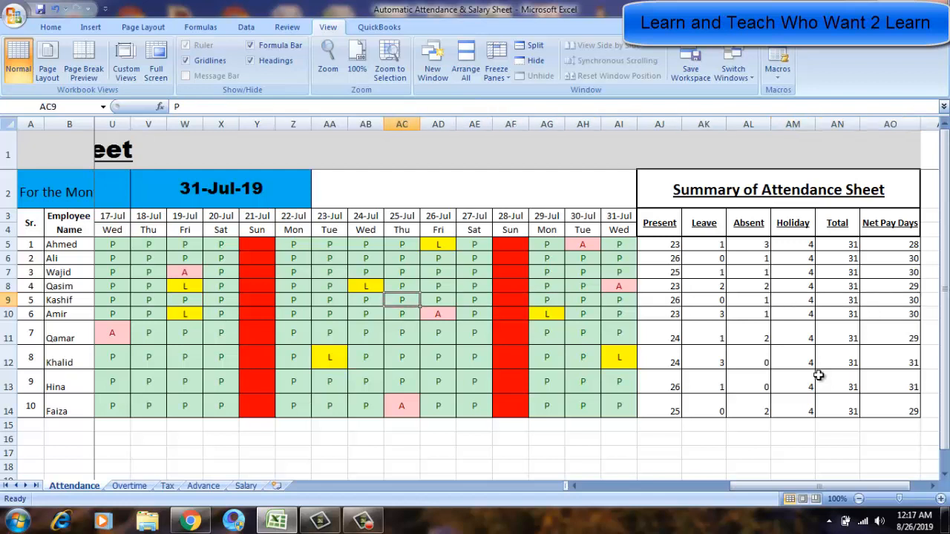
pyautogui.press('Left')
pyautogui.press('Left')
pyautogui.press('Left')
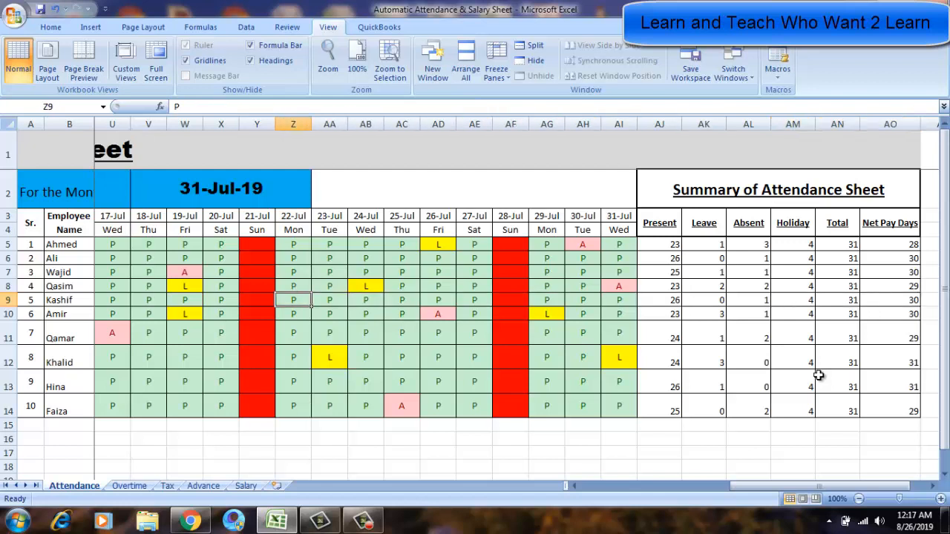
pyautogui.press('Right')
pyautogui.press('Right')
pyautogui.press('Right')
pyautogui.press('Right')
pyautogui.press('Right')
pyautogui.press('Right')
pyautogui.press('Right')
pyautogui.press('Right')
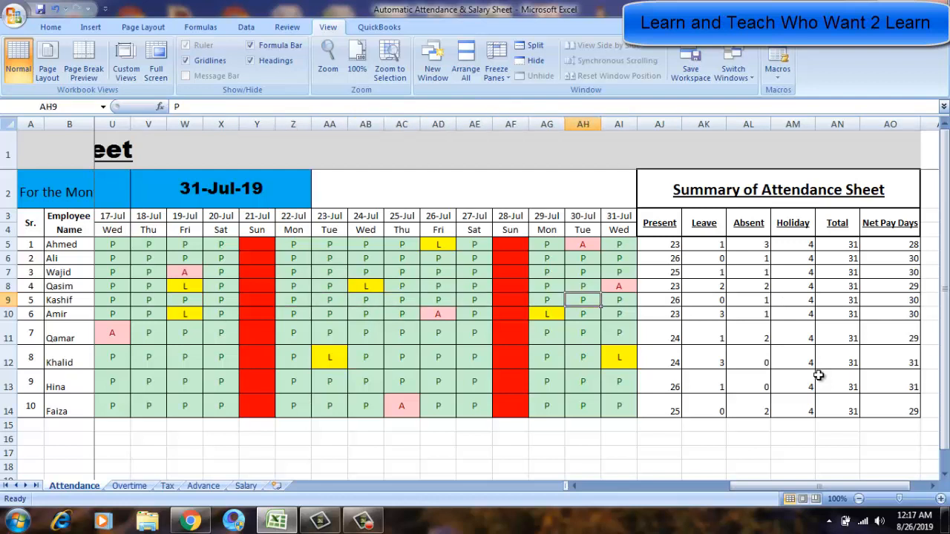
pyautogui.press('Right')
pyautogui.press('Right')
pyautogui.press('Up')
pyautogui.press('Up')
pyautogui.press('Up')
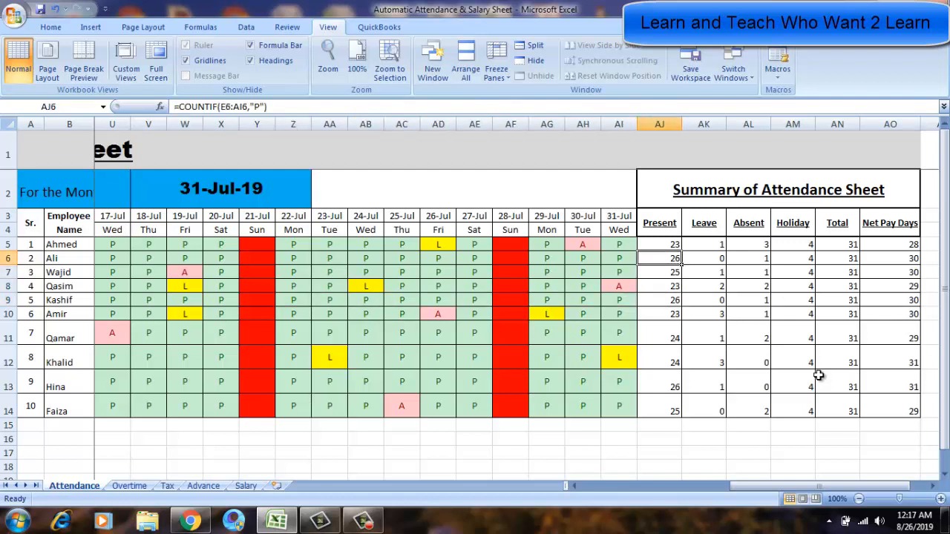
pyautogui.press('Right')
pyautogui.press('Right')
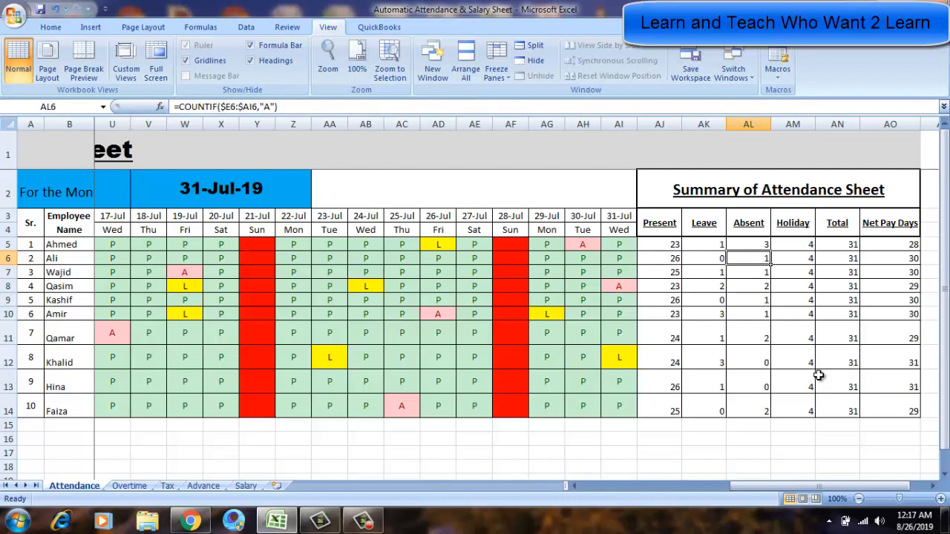
pyautogui.press('Left')
pyautogui.press('Left')
pyautogui.press('Left')
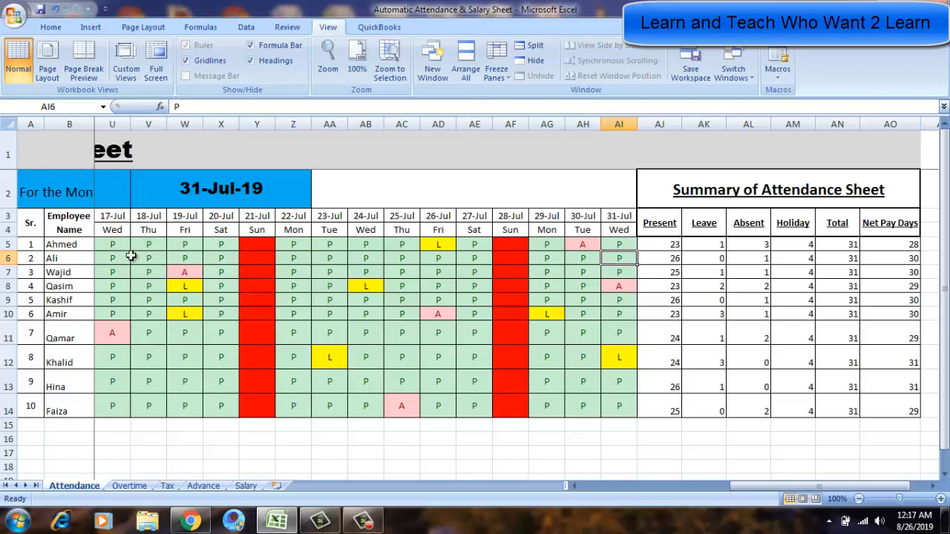
# Select the 17-Jul to 20-Jul attendance entries for all employees and review the summary headings.
pyautogui.moveTo(110, 244); pyautogui.dragTo(216, 405)
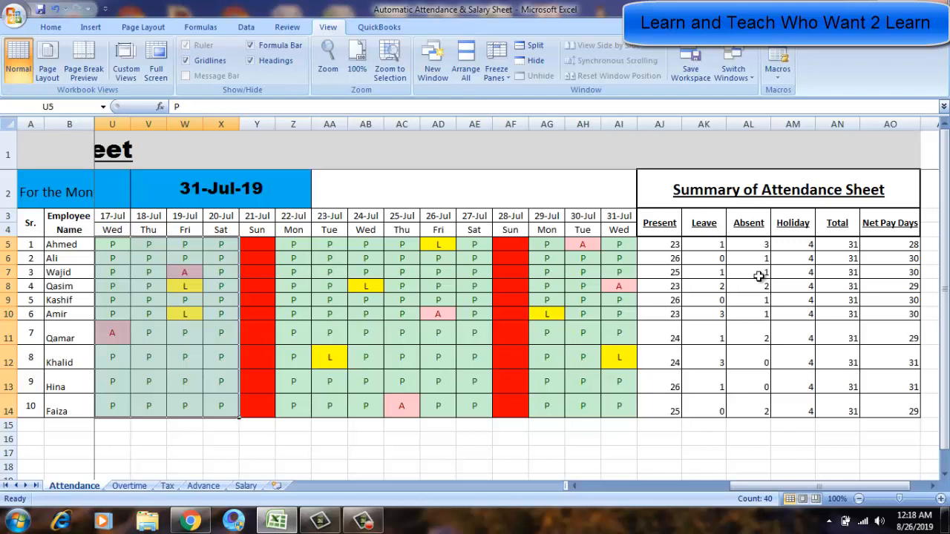
pyautogui.click(796, 286)
pyautogui.click(724, 222)
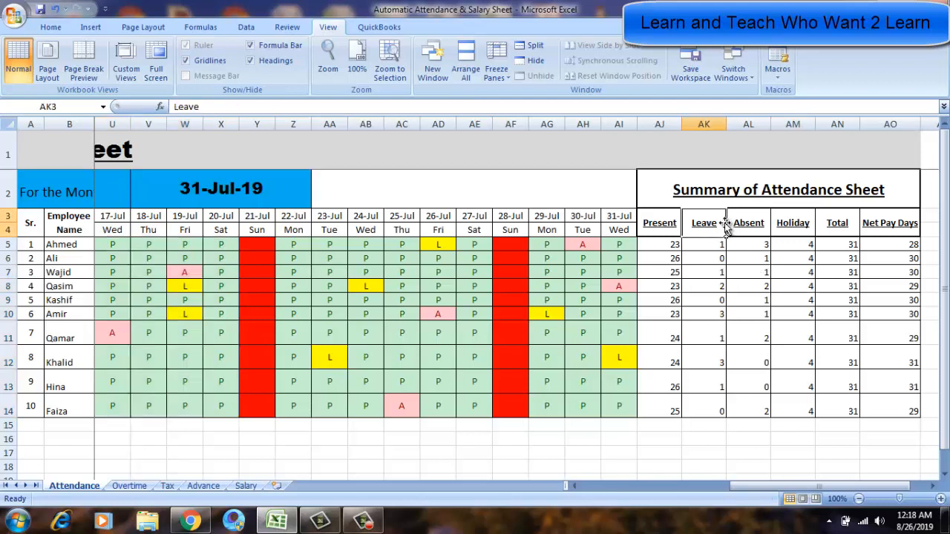
pyautogui.click(753, 190)
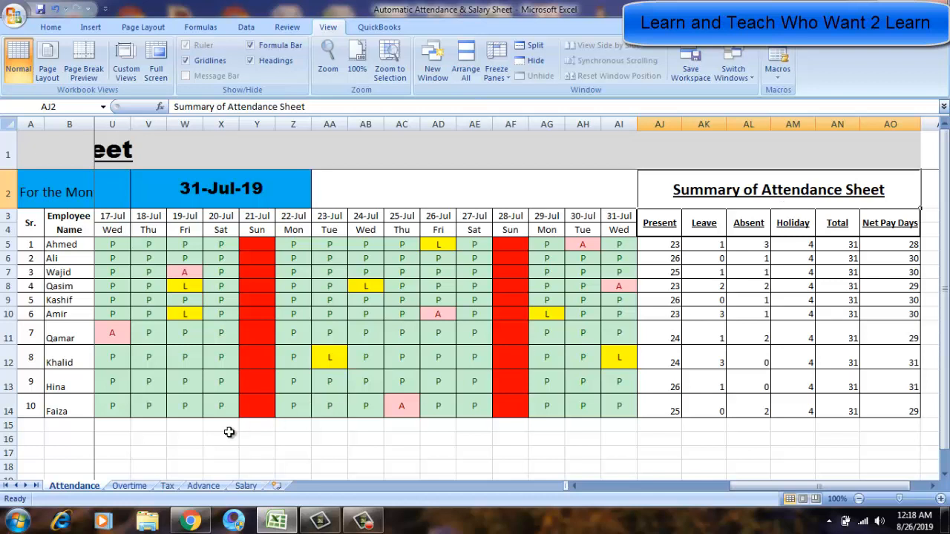
# Open the Overtime sheet and step through Ahmed's daily overtime hours.
pyautogui.click(130, 485)
pyautogui.click(108, 260)
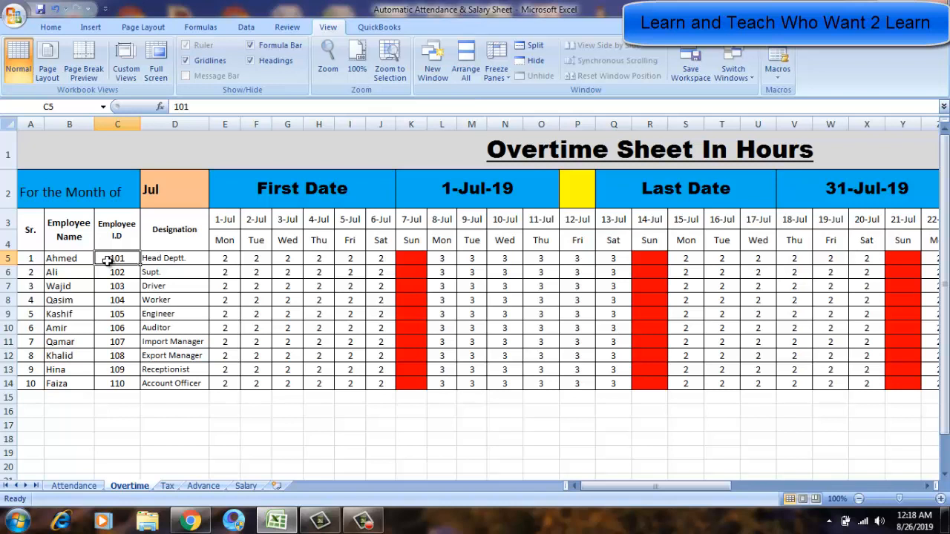
pyautogui.press('Right')
pyautogui.press('Right')
pyautogui.press('Right')
pyautogui.press('Right')
pyautogui.press('Right')
pyautogui.press('Right')
pyautogui.press('Right')
pyautogui.press('Right')
pyautogui.press('Right')
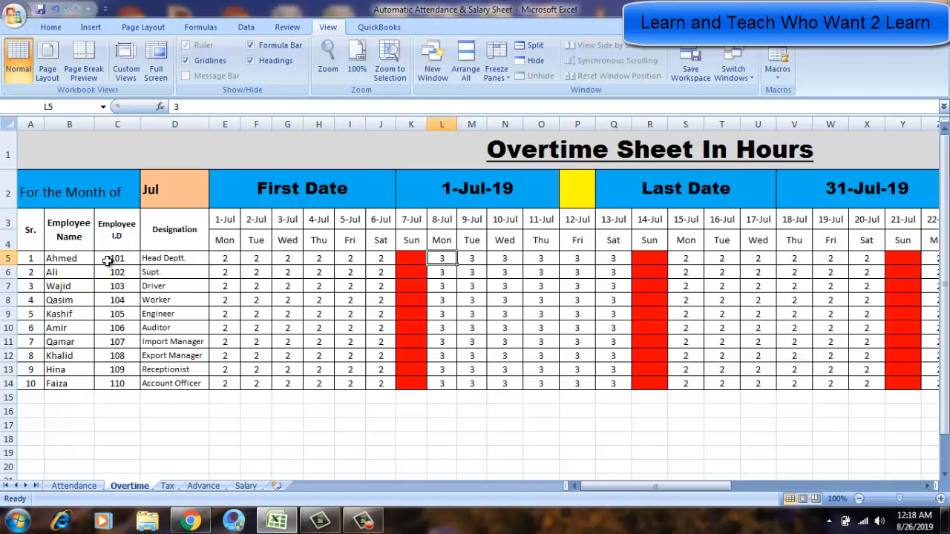
pyautogui.press('Left')
pyautogui.press('Left')
pyautogui.press('Left')
pyautogui.press('Left')
pyautogui.press('Left')
pyautogui.press('Left')
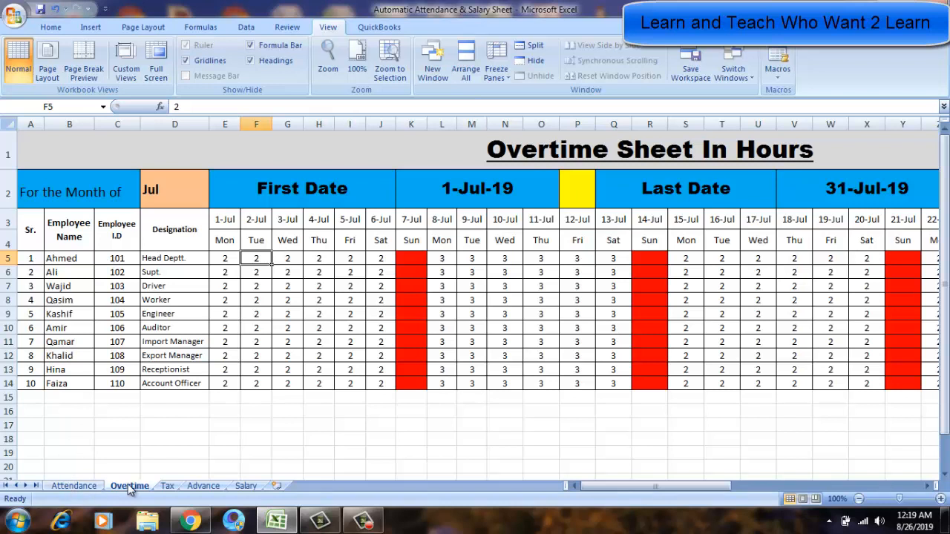
# Return to the Attendance sheet and step through Kashif's employee ID and early-July entries.
pyautogui.click(74, 485)
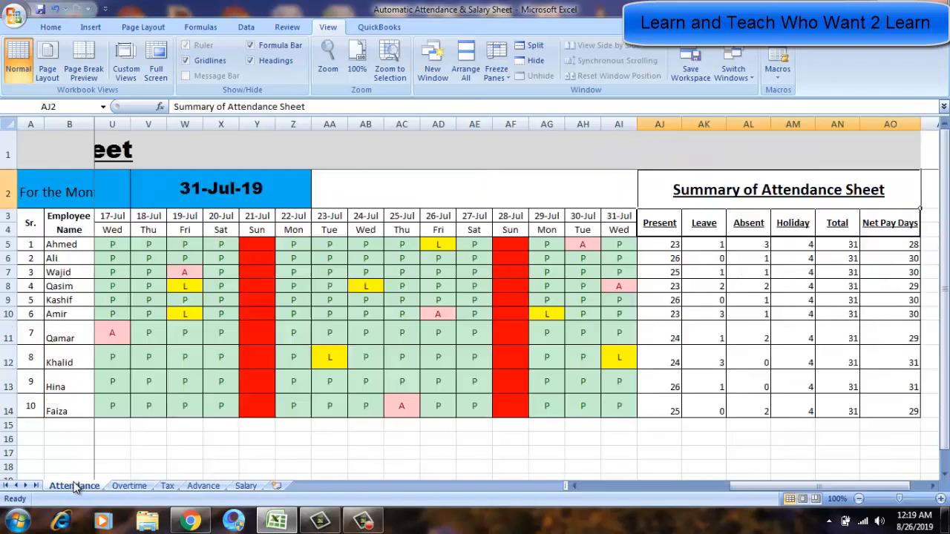
pyautogui.click(133, 298)
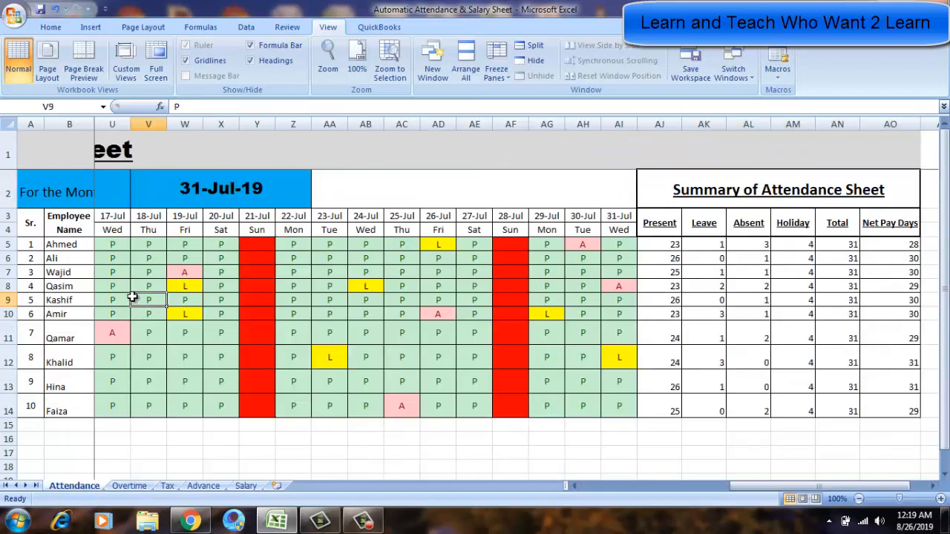
pyautogui.press('Home')
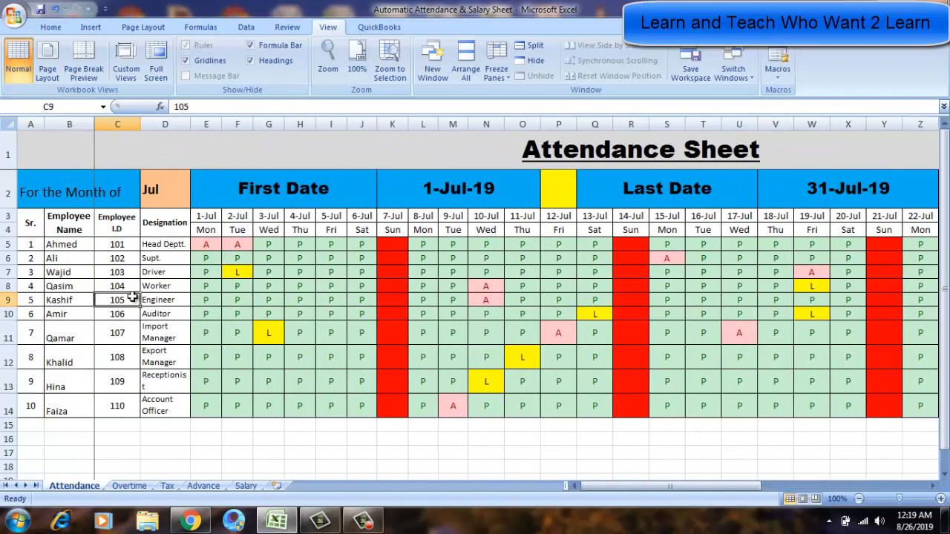
pyautogui.press('Left')
pyautogui.press('Right')
pyautogui.press('Right')
pyautogui.press('Right')
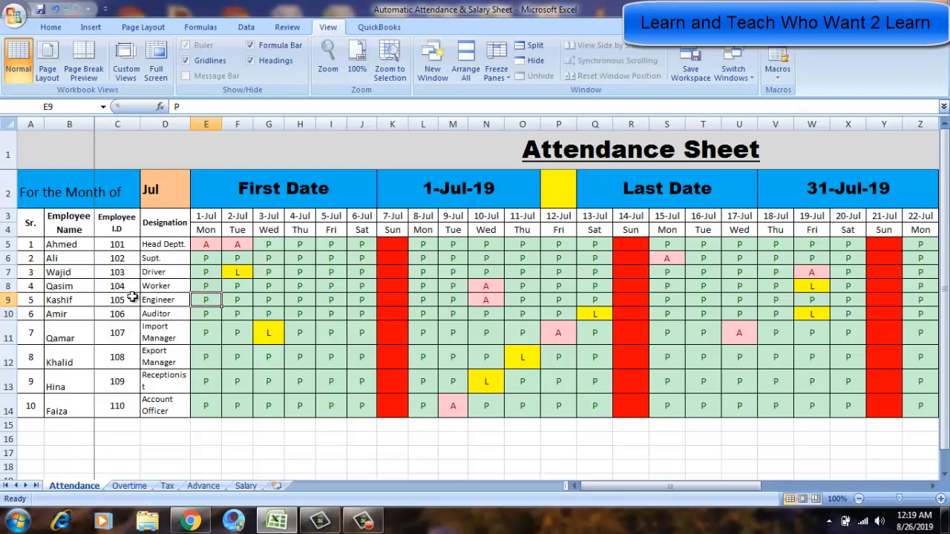
pyautogui.press('Right')
pyautogui.press('Right')
pyautogui.press('Right')
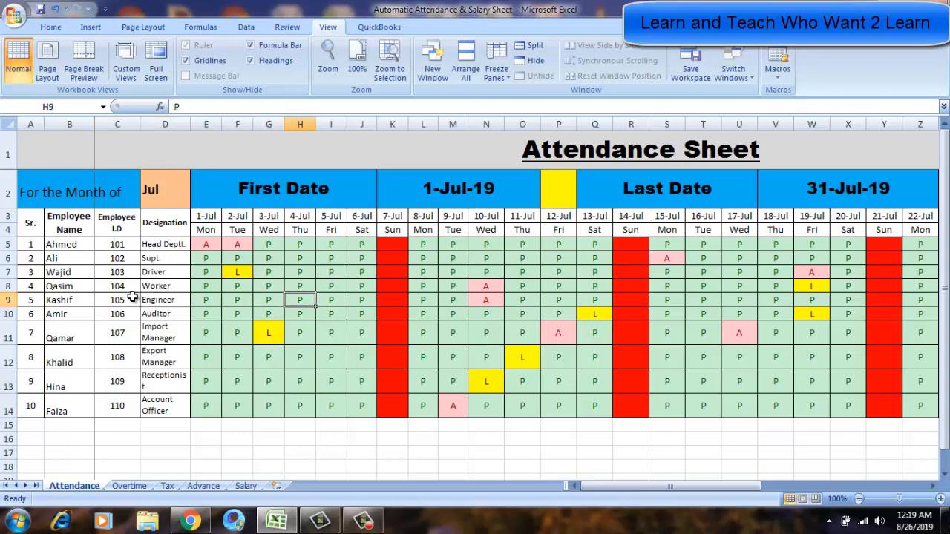
# Move the Advance sheet so it sits between the Overtime and Tax sheets.
pyautogui.click(126, 486)
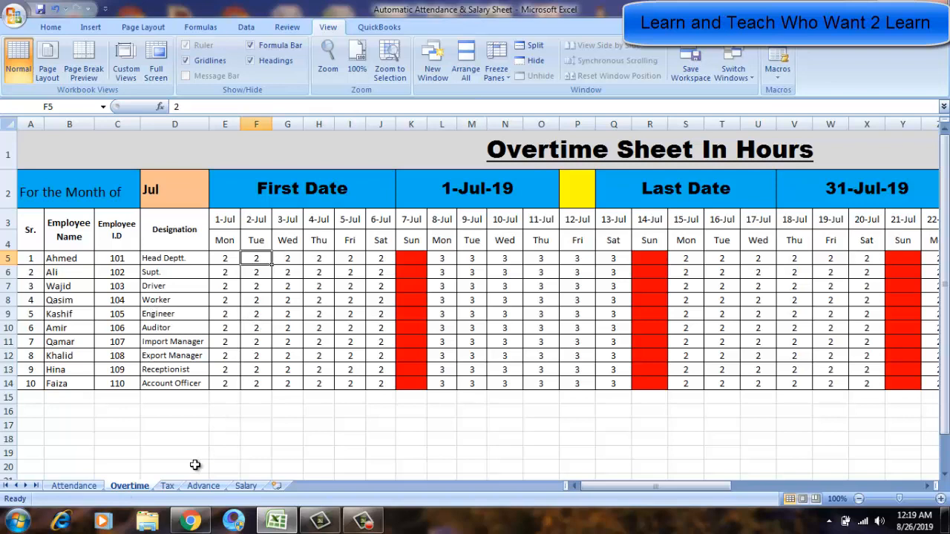
pyautogui.click(168, 486)
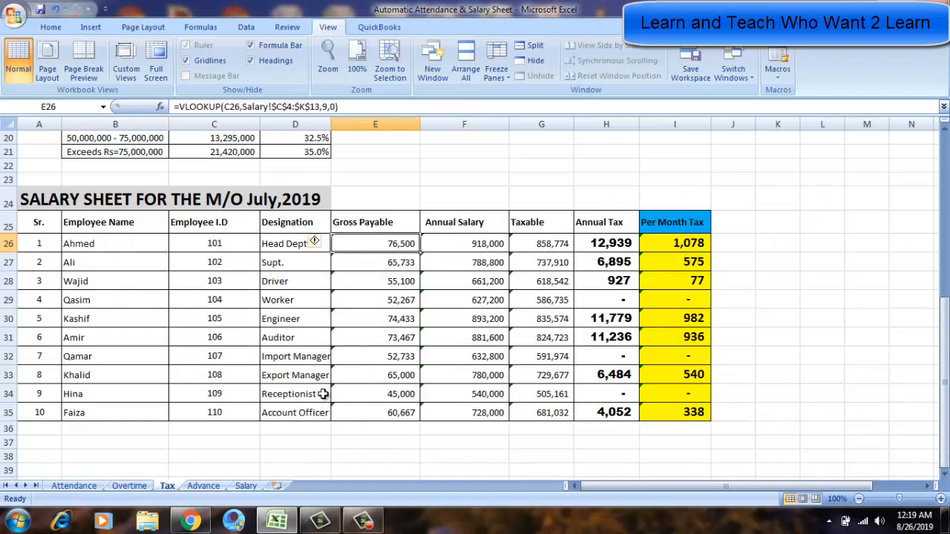
pyautogui.click(211, 490)
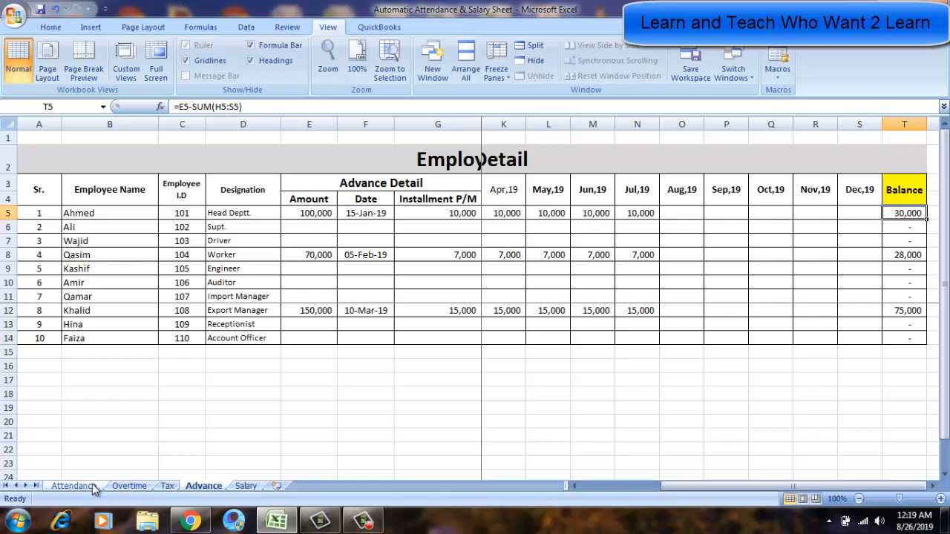
pyautogui.click(130, 487)
pyautogui.moveTo(205, 486); pyautogui.dragTo(178, 492)
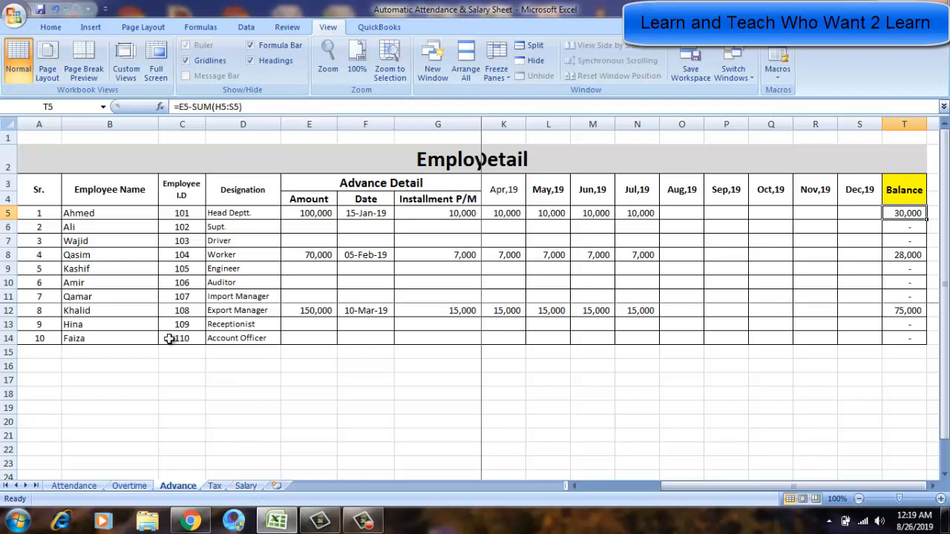
# Examine the Advance sheet's employee IDs, monthly installment columns and Balance formulas.
pyautogui.click(184, 284)
pyautogui.press('Up')
pyautogui.press('Up')
pyautogui.press('Up')
pyautogui.press('Up')
pyautogui.press('Up')
pyautogui.press('Up')
pyautogui.press('Up')
pyautogui.press('Up')
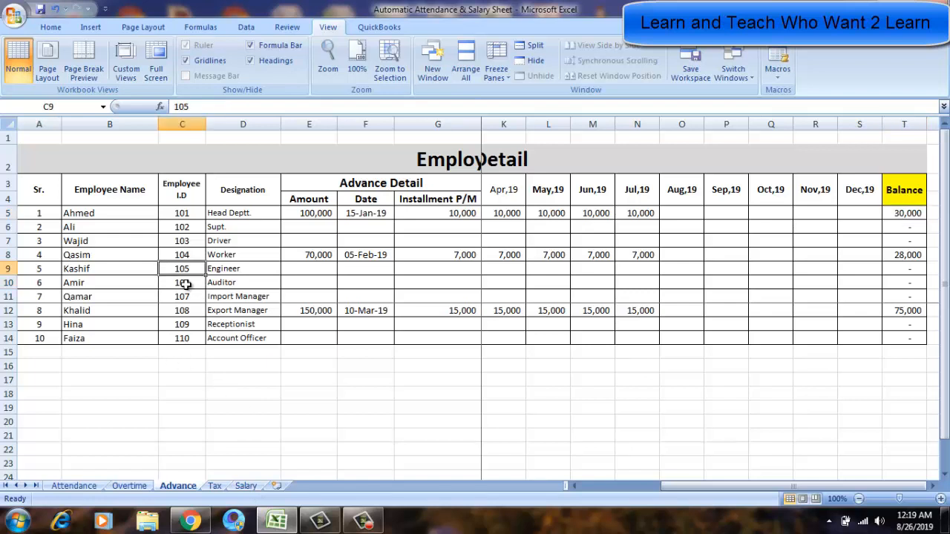
pyautogui.press('Down')
pyautogui.press('Down')
pyautogui.press('Right')
pyautogui.press('Right')
pyautogui.press('Right')
pyautogui.press('Right')
pyautogui.press('Right')
pyautogui.press('Right')
pyautogui.press('Right')
pyautogui.press('Right')
pyautogui.press('Right')
pyautogui.press('Right')
pyautogui.press('Right')
pyautogui.press('Right')
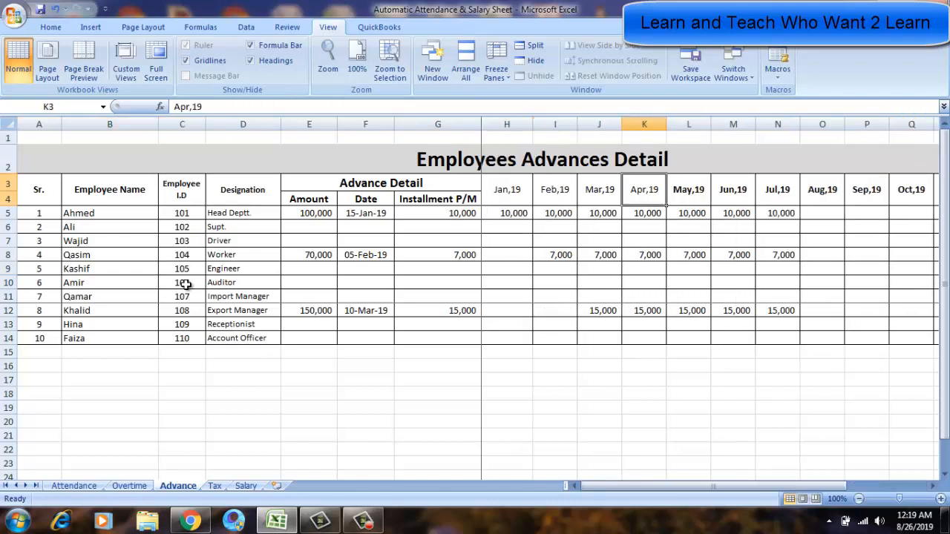
pyautogui.press('Up')
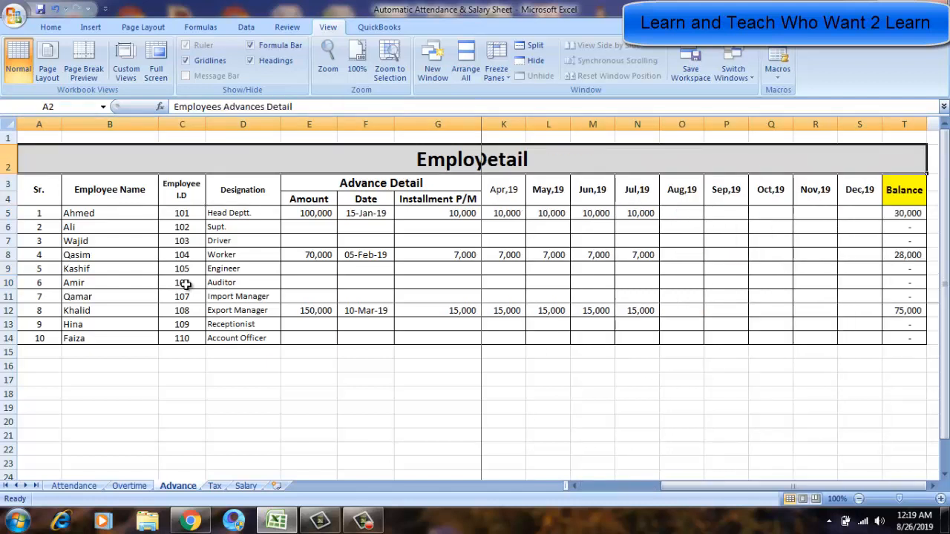
pyautogui.press('Up')
pyautogui.press('Down')
pyautogui.press('Down')
pyautogui.press('Down')
pyautogui.press('Down')
pyautogui.press('Down')
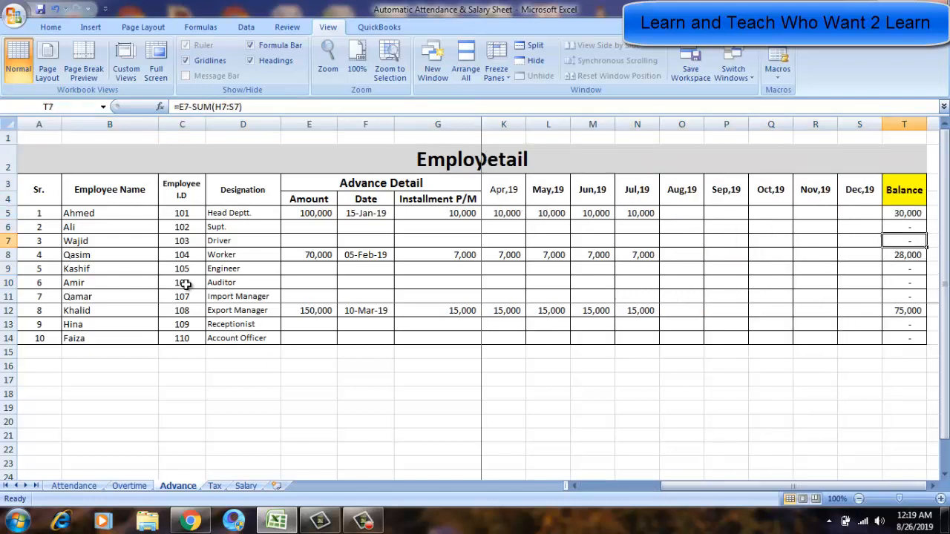
pyautogui.press('Up')
pyautogui.press('Up')
pyautogui.press('Up')
pyautogui.press('Up')
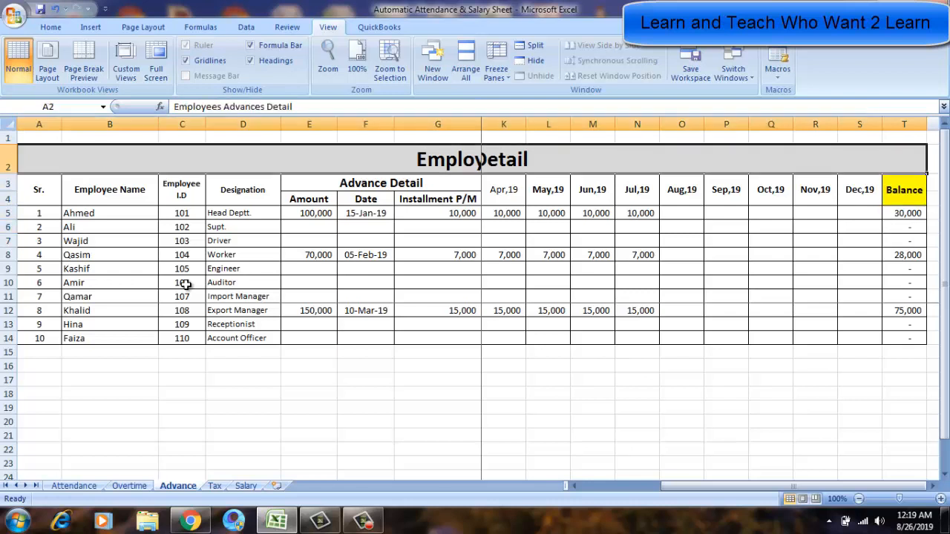
pyautogui.press('Right')
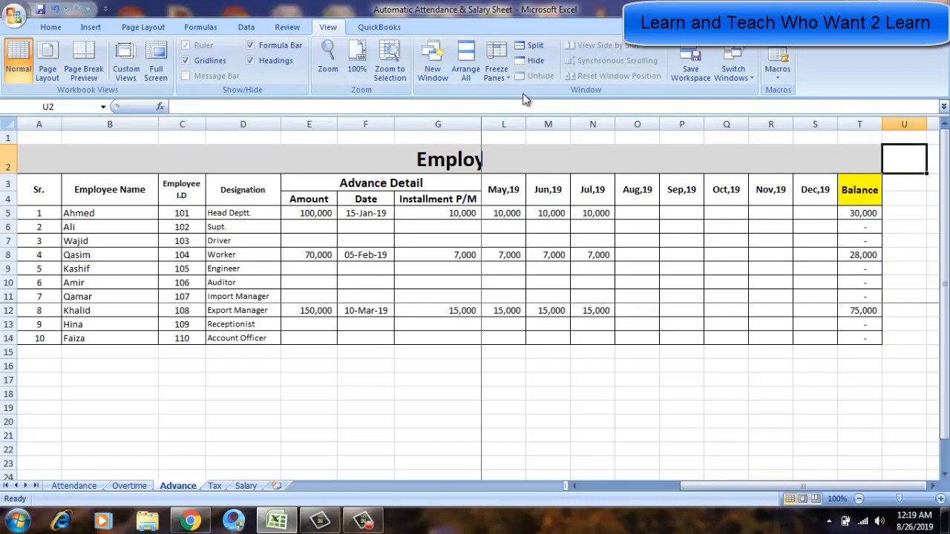
# Unfreeze the panes on the Advance sheet and select Ahmed's advance amount.
pyautogui.click(496, 68)
pyautogui.click(509, 99)
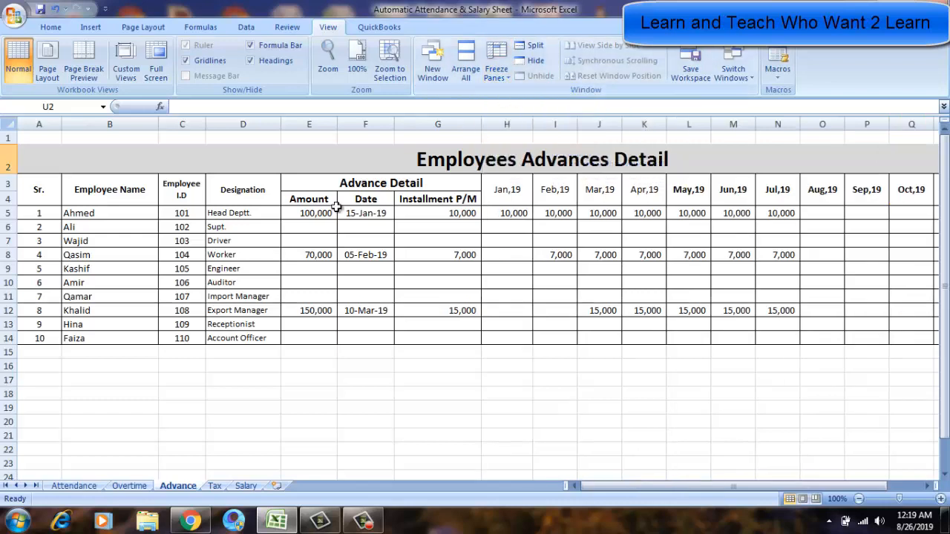
pyautogui.click(321, 213)
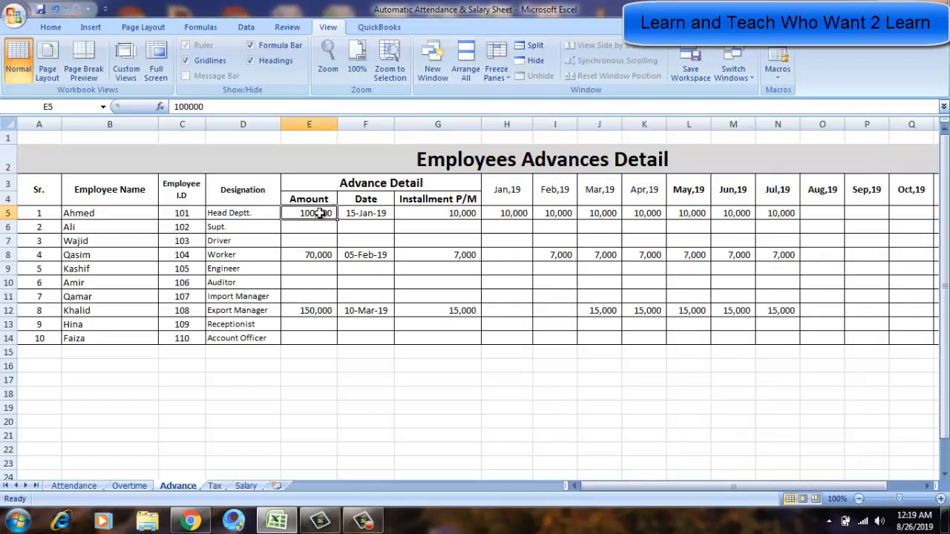
# Switch between the Overtime and Attendance sheets to compare their employee rows and daily columns.
pyautogui.click(122, 485)
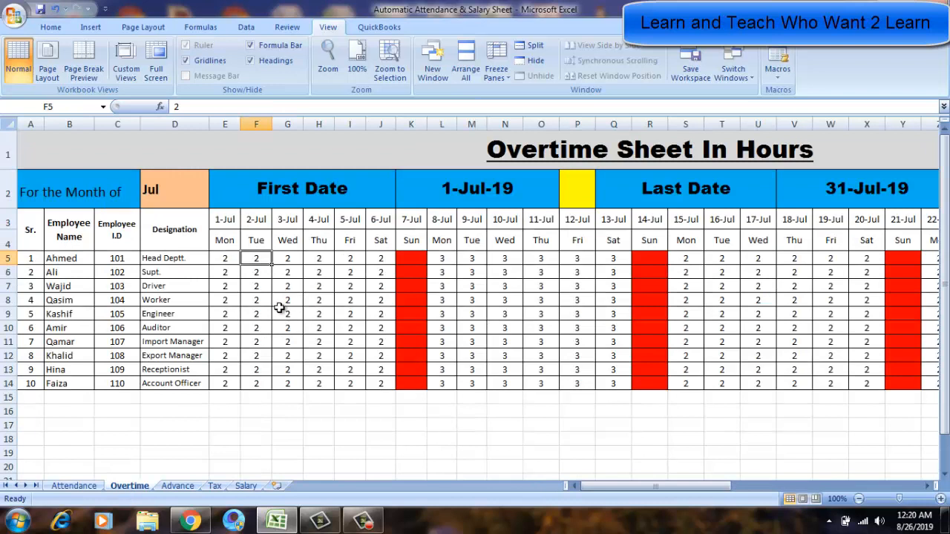
pyautogui.press('Left')
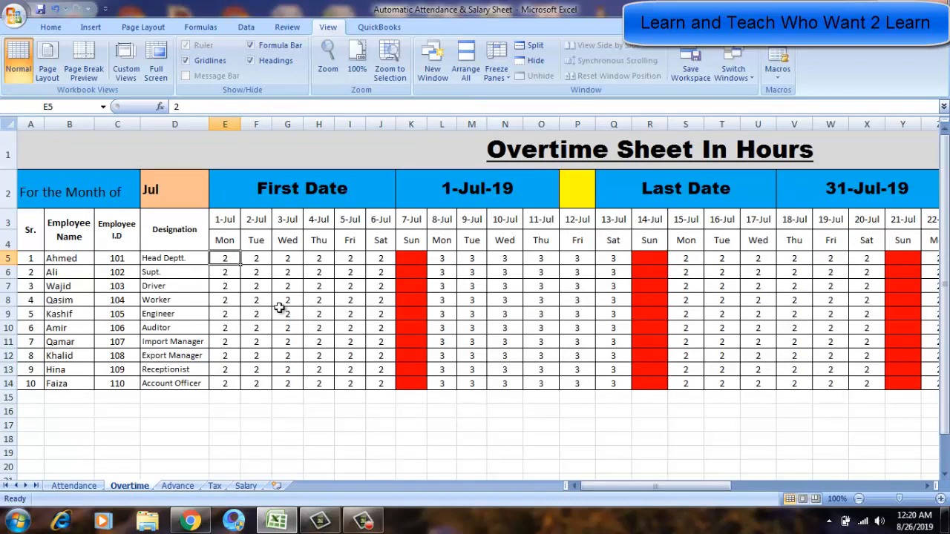
pyautogui.click(549, 154)
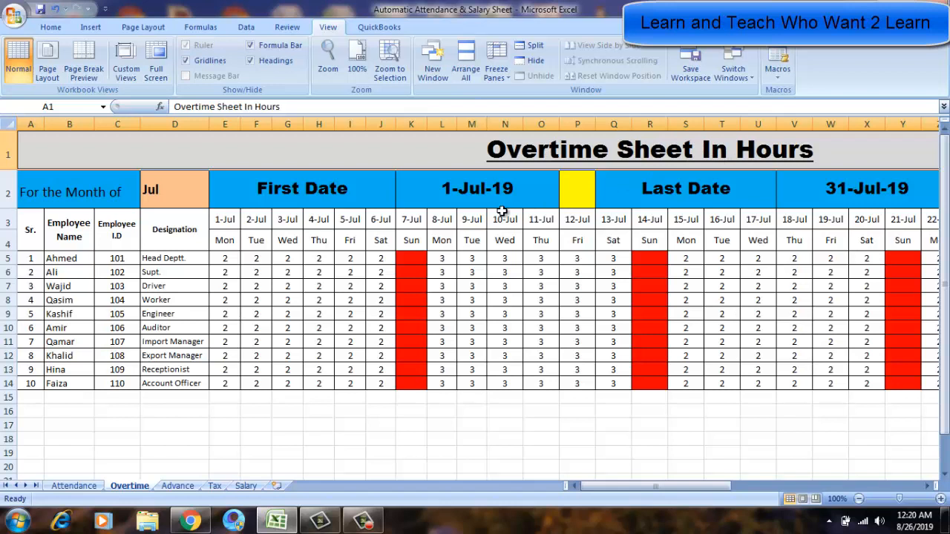
pyautogui.click(225, 260)
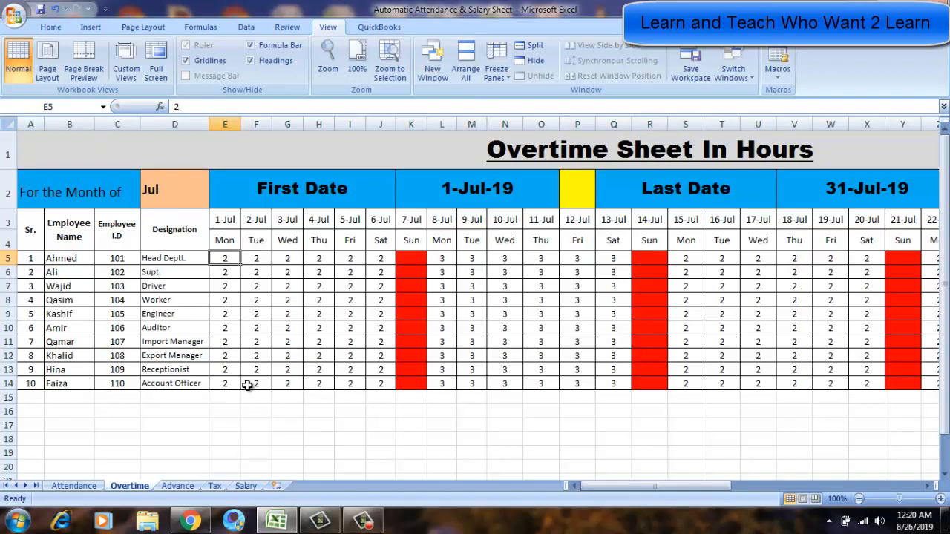
pyautogui.click(73, 485)
pyautogui.click(227, 367)
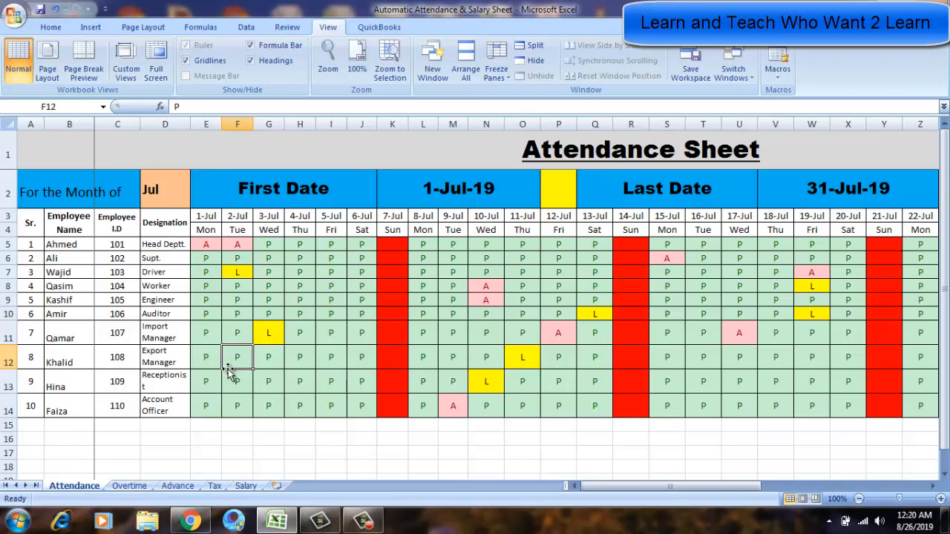
pyautogui.click(125, 486)
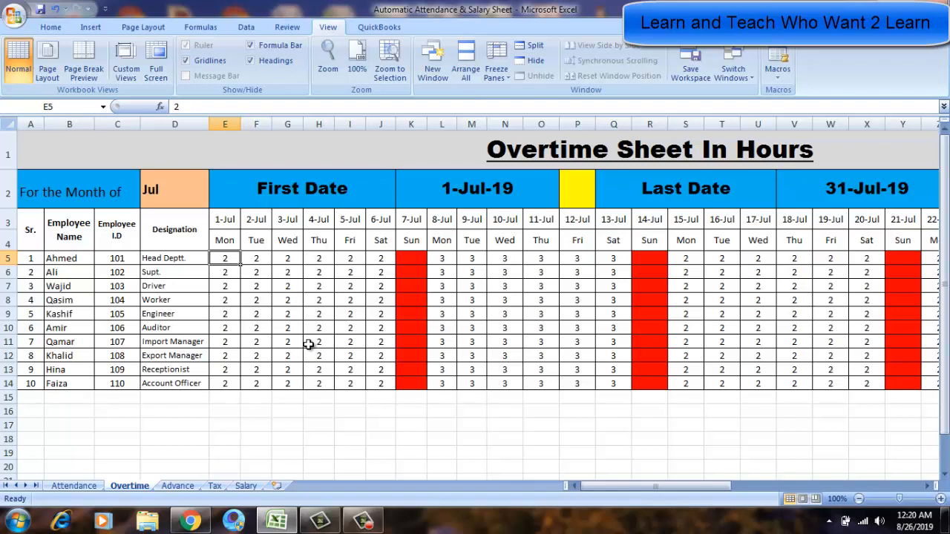
pyautogui.click(214, 299)
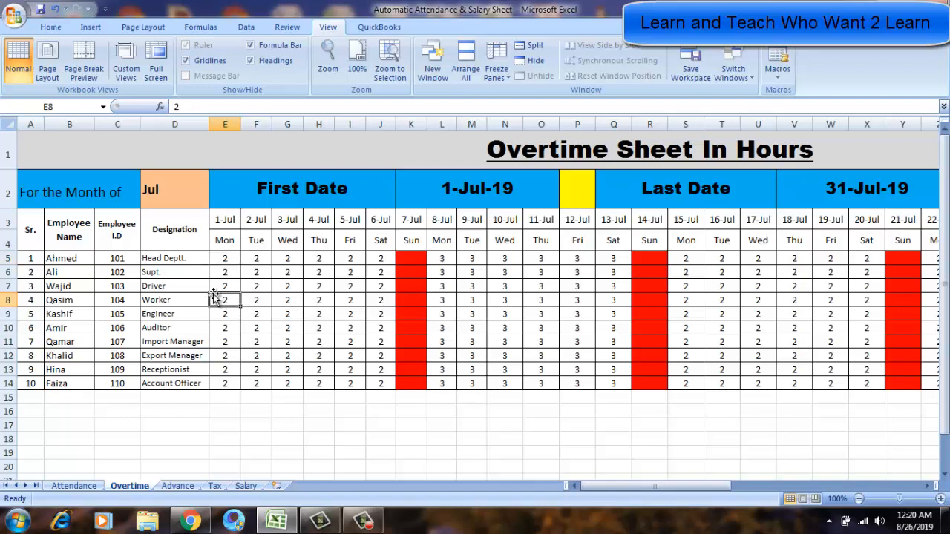
# Step across Ahmed's overtime row to the Total Hours column and inspect its SUM formula.
pyautogui.press('Up')
pyautogui.press('Up')
pyautogui.press('Up')
pyautogui.press('Right')
pyautogui.press('Right')
pyautogui.press('Right')
pyautogui.press('Right')
pyautogui.press('Right')
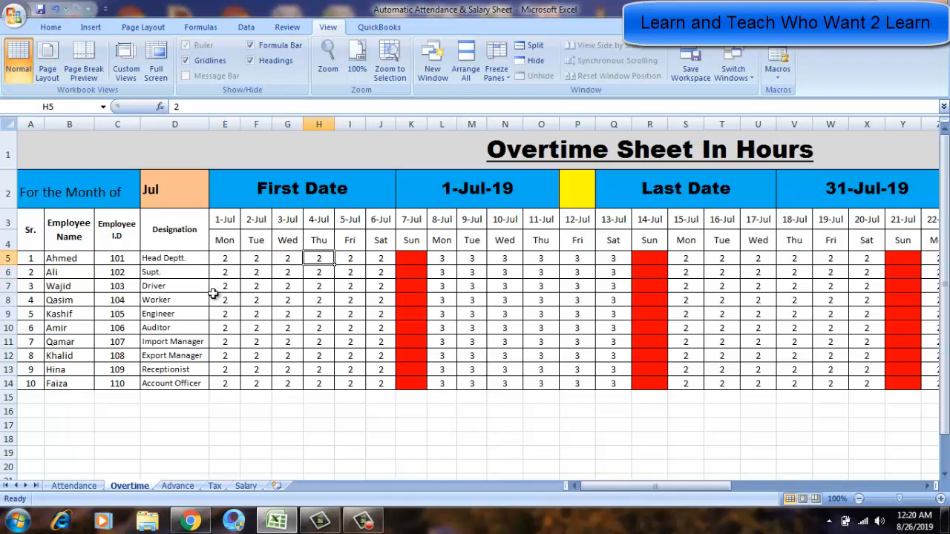
pyautogui.press('Right')
pyautogui.press('Left')
pyautogui.press('Left')
pyautogui.press('Right')
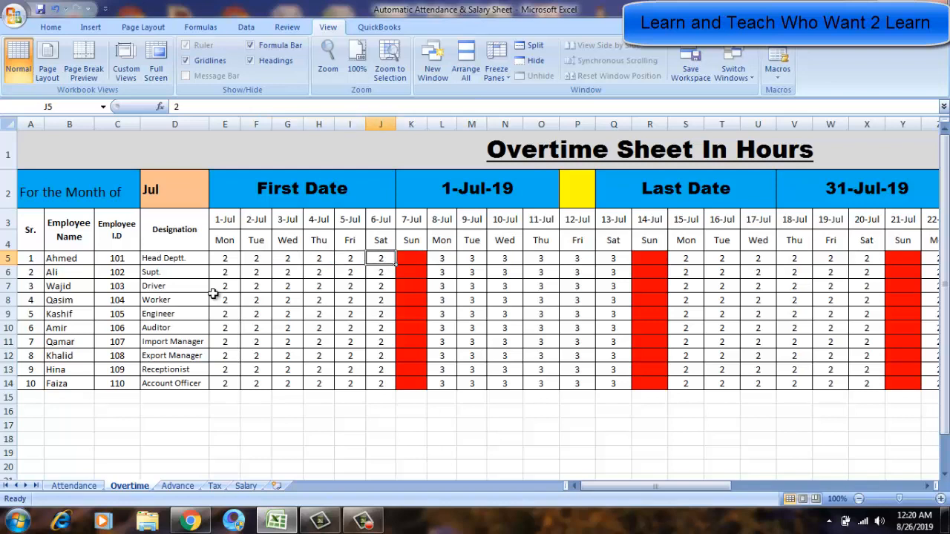
pyautogui.press('Right')
pyautogui.press('Right')
pyautogui.press('Right')
pyautogui.press('Right')
pyautogui.press('Right')
pyautogui.press('Right')
pyautogui.press('Right')
pyautogui.press('Right')
pyautogui.press('Right')
pyautogui.press('Right')
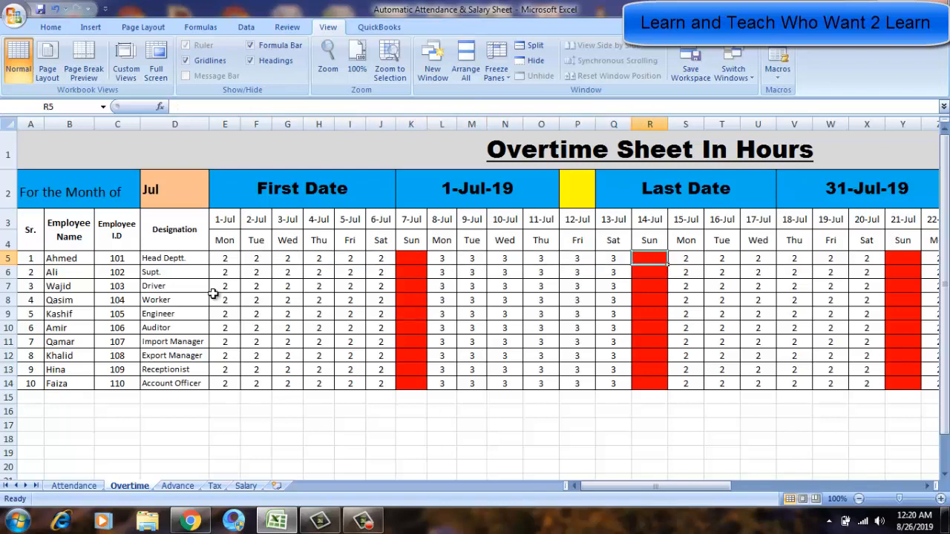
pyautogui.press('Right')
pyautogui.press('Right')
pyautogui.press('Right')
pyautogui.press('Right')
pyautogui.press('Right')
pyautogui.press('Right')
pyautogui.press('Right')
pyautogui.press('Right')
pyautogui.press('Right')
pyautogui.press('Right')
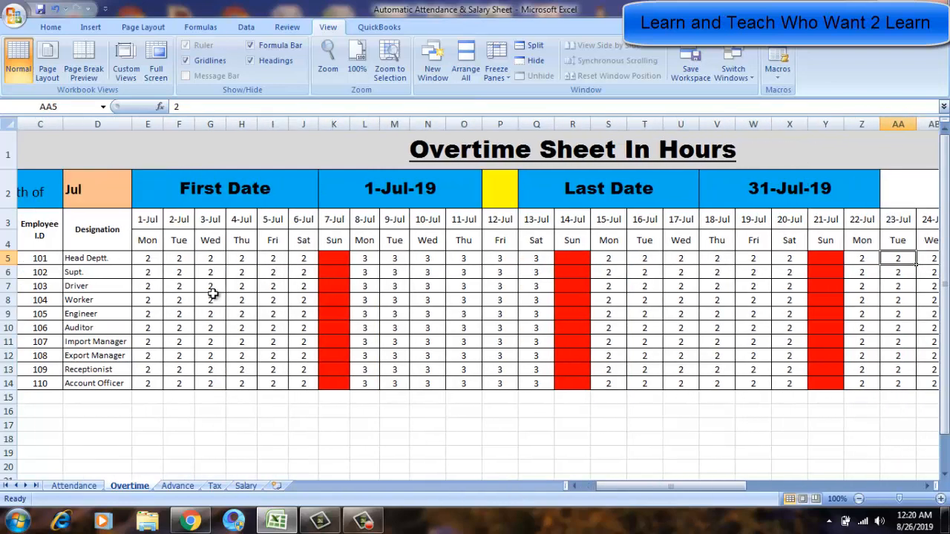
pyautogui.press('Right')
pyautogui.press('Right')
pyautogui.press('Right')
pyautogui.press('Right')
pyautogui.press('Right')
pyautogui.press('Right')
pyautogui.press('Right')
pyautogui.press('Right')
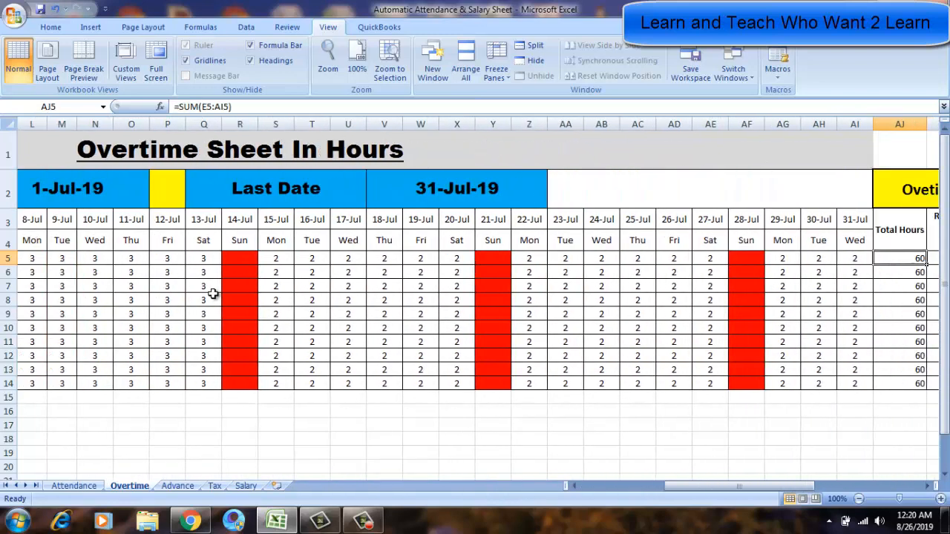
pyautogui.press('Left')
pyautogui.press('Left')
pyautogui.press('Left')
pyautogui.press('Left')
pyautogui.press('Left')
pyautogui.press('Left')
pyautogui.press('Left')
pyautogui.press('Left')
pyautogui.press('Left')
pyautogui.press('Right')
pyautogui.press('Right')
pyautogui.press('Right')
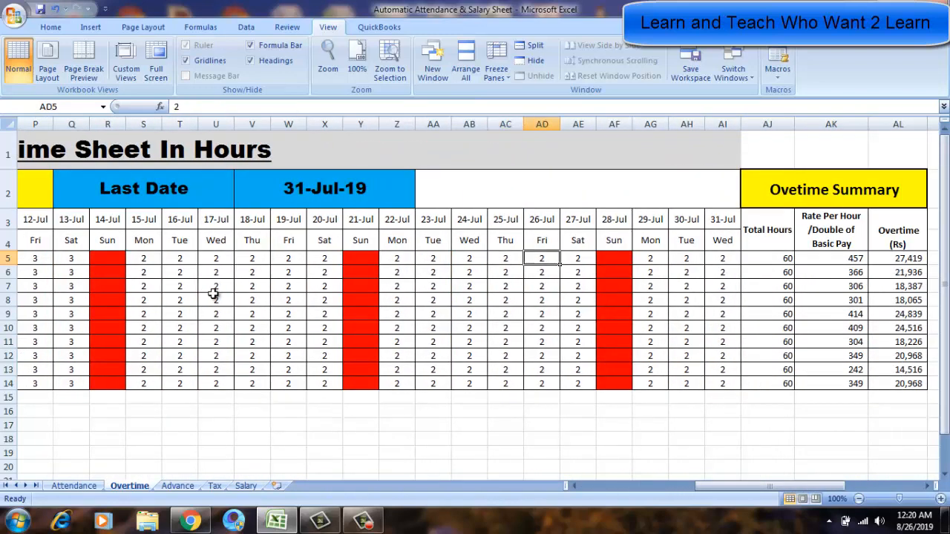
pyautogui.press('Right')
pyautogui.press('Right')
pyautogui.press('Right')
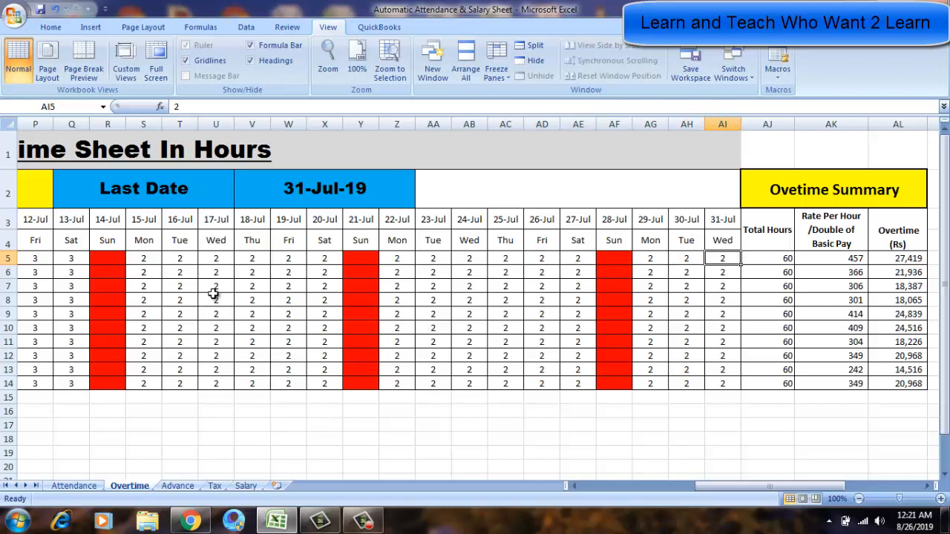
pyautogui.press('Right')
pyautogui.press('Right')
pyautogui.press('Right')
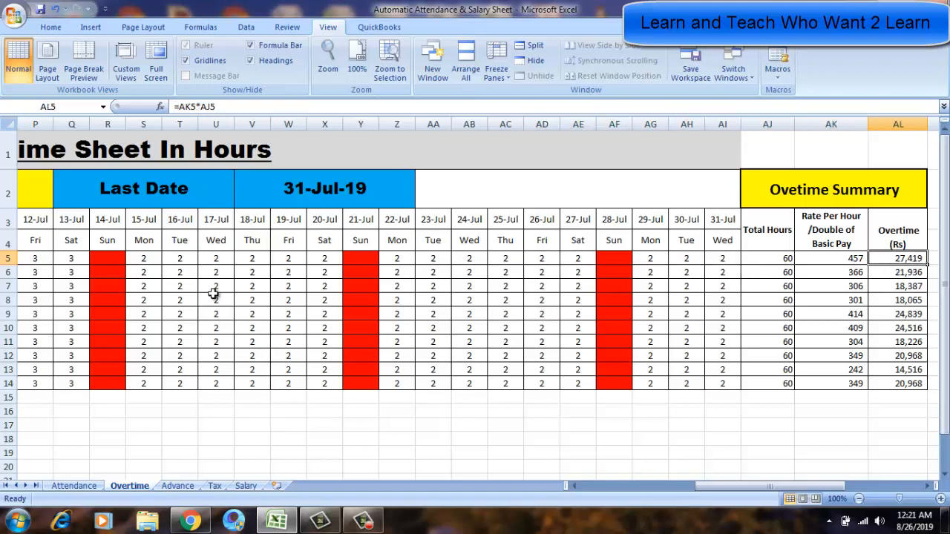
pyautogui.press('Left')
pyautogui.press('Left')
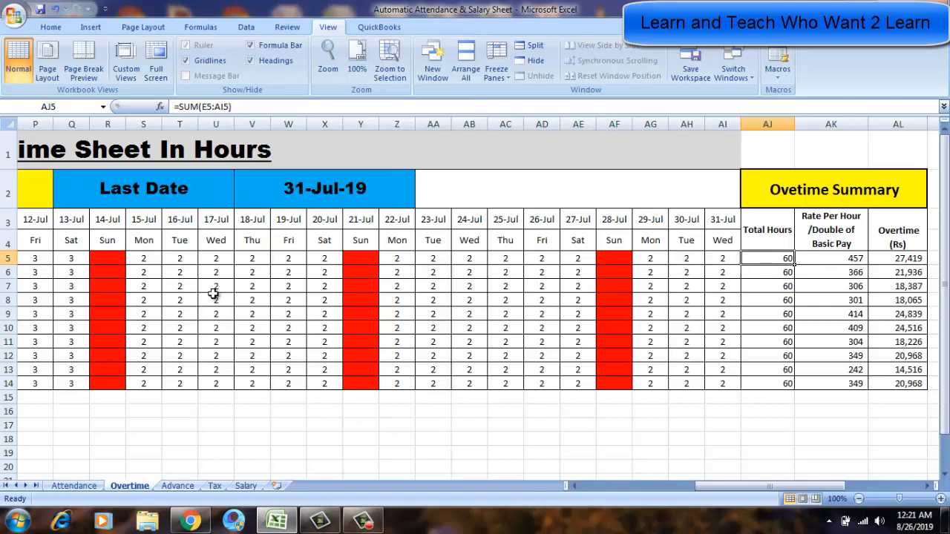
pyautogui.press('F2')
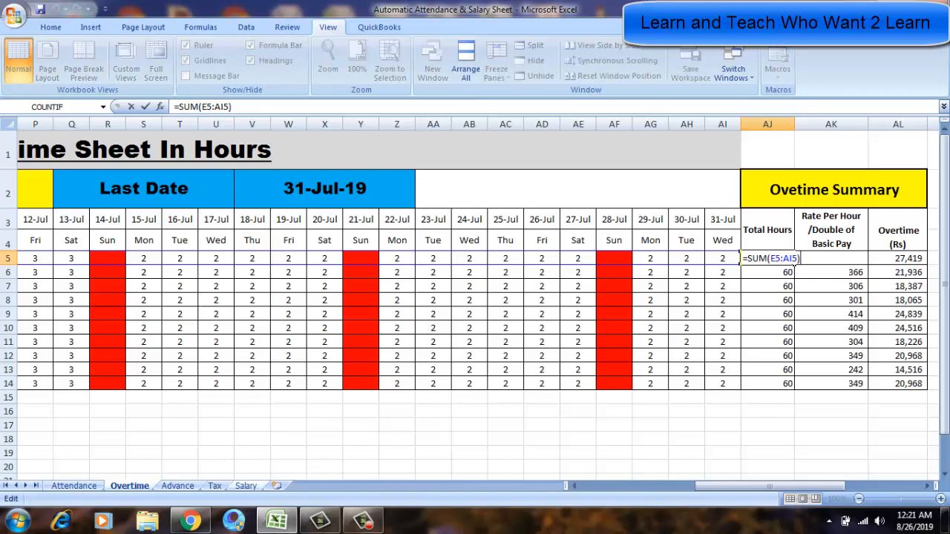
pyautogui.moveTo(800, 483); pyautogui.dragTo(789, 499)
pyautogui.hotkey('ctrl', 'Return')
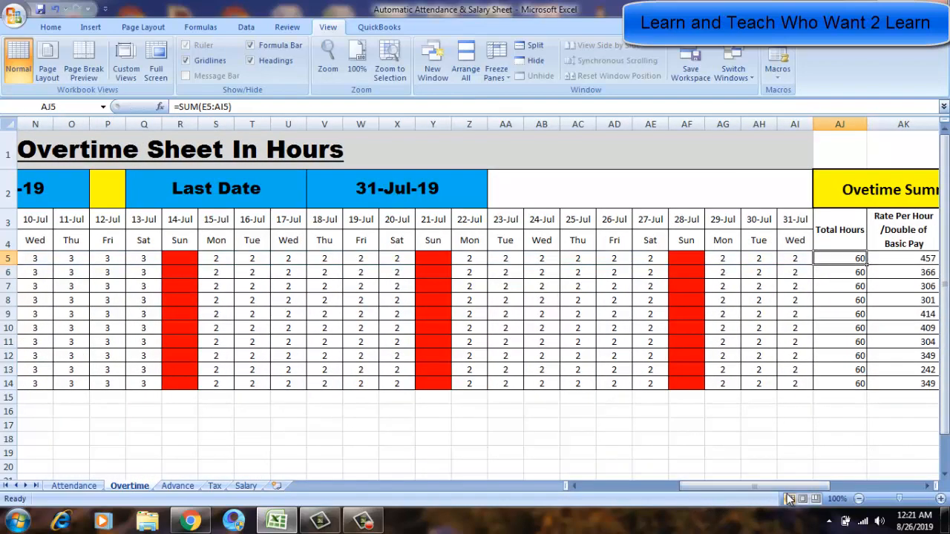
# Examine the Total Hours, Rate Per Hour and Overtime (Rs) formulas in the Overtime Summary columns.
pyautogui.press('Down')
pyautogui.press('Down')
pyautogui.press('Down')
pyautogui.press('Down')
pyautogui.press('Down')
pyautogui.press('Down')
pyautogui.press('Down')
pyautogui.press('Down')
pyautogui.press('Down')
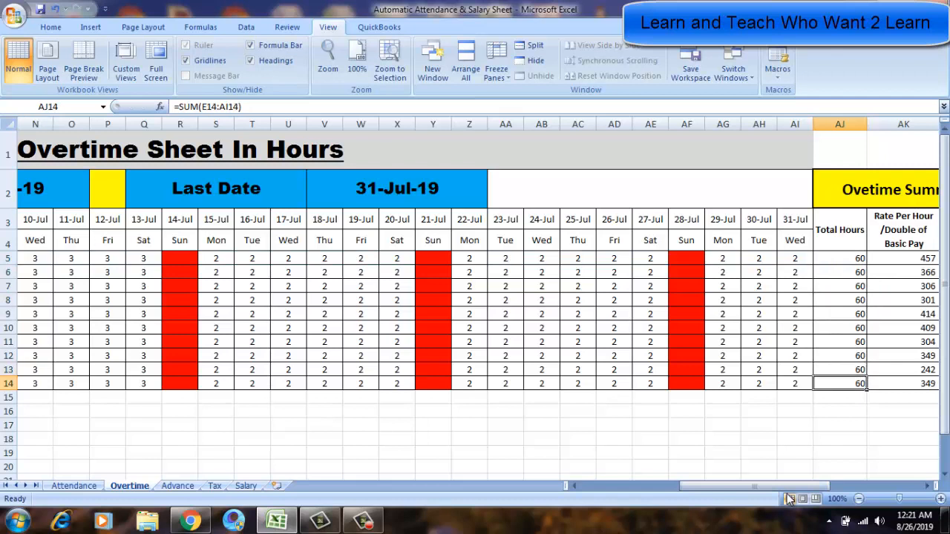
pyautogui.press('Up')
pyautogui.press('Right')
pyautogui.press('Right')
pyautogui.press('Up')
pyautogui.press('Up')
pyautogui.press('Up')
pyautogui.press('Up')
pyautogui.press('Up')
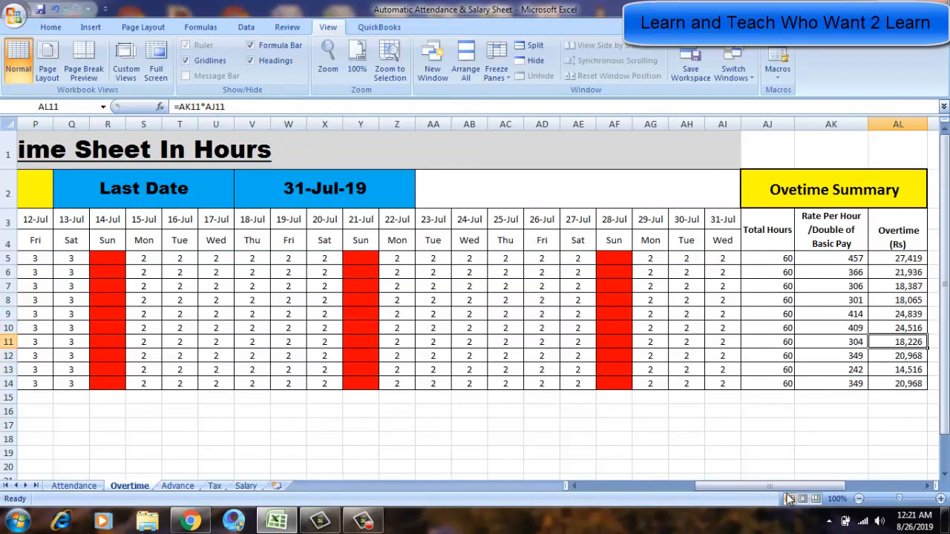
pyautogui.press('Up')
pyautogui.press('Up')
pyautogui.press('Left')
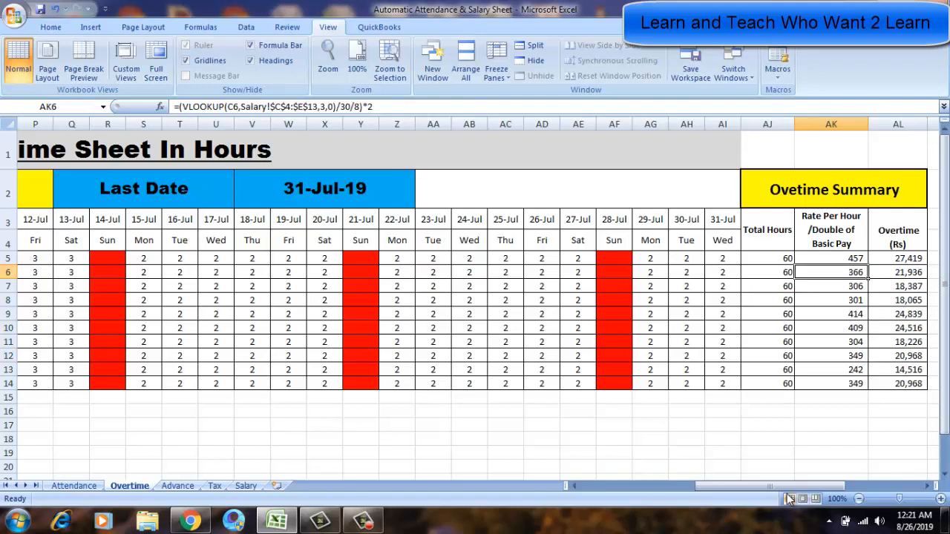
pyautogui.press('Up')
pyautogui.press('Up')
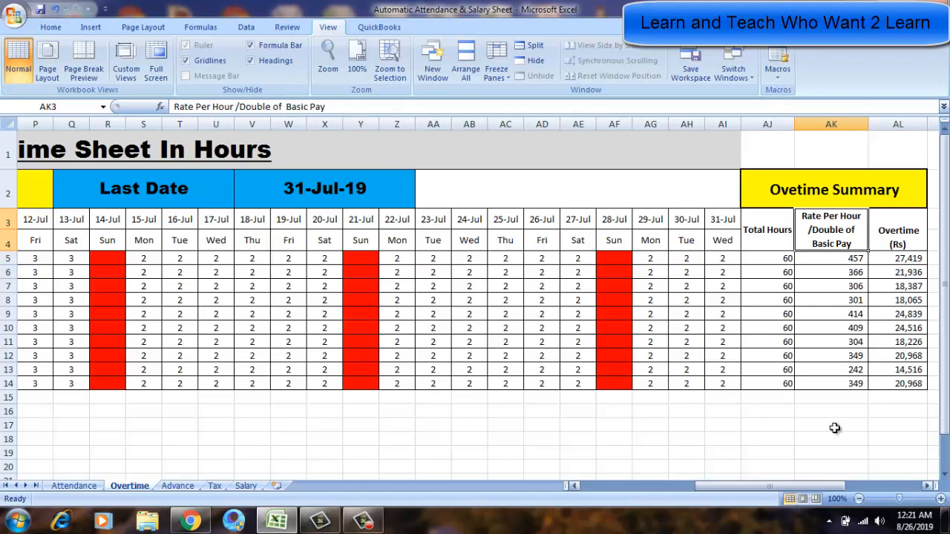
pyautogui.rightClick(823, 266)
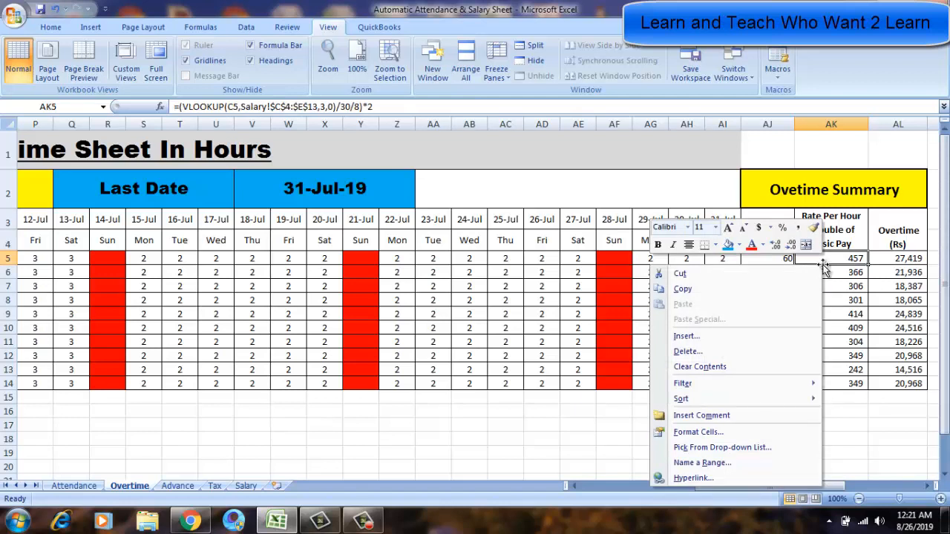
pyautogui.press('Escape')
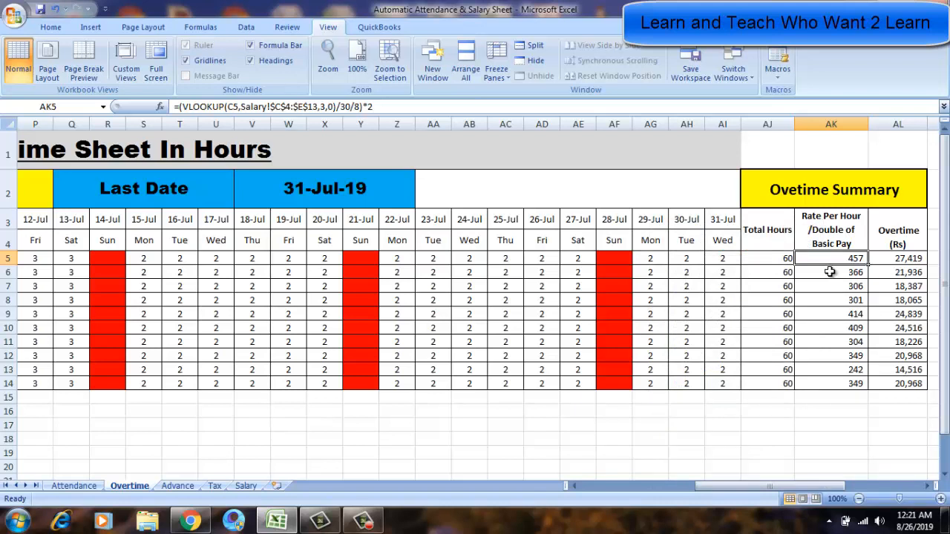
pyautogui.press('Up')
pyautogui.press('Left')
pyautogui.press('Down')
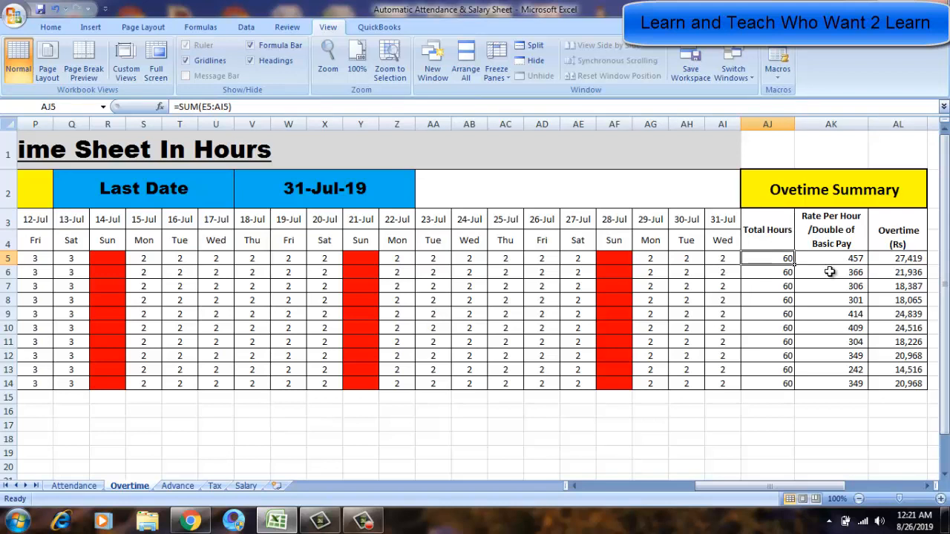
pyautogui.press('Right')
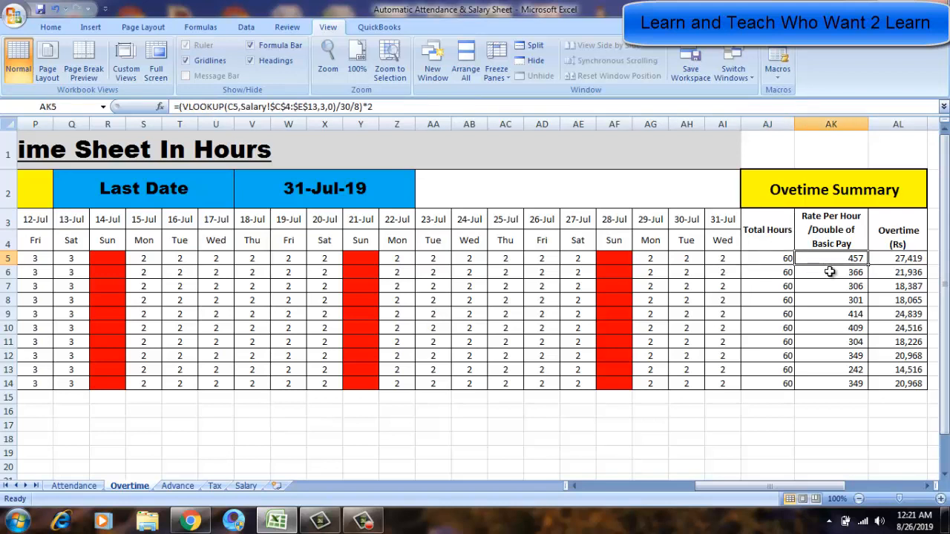
pyautogui.press('Right')
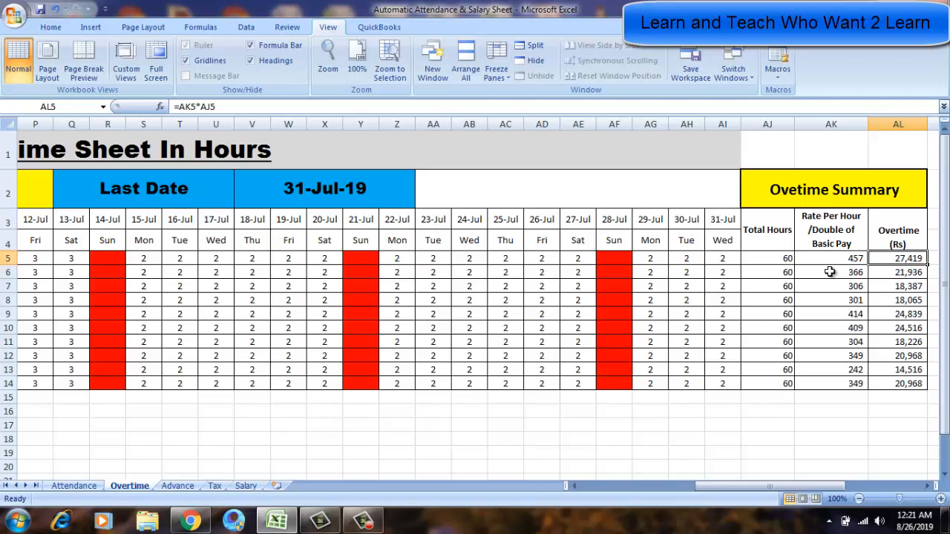
pyautogui.press('Left')
pyautogui.press('Left')
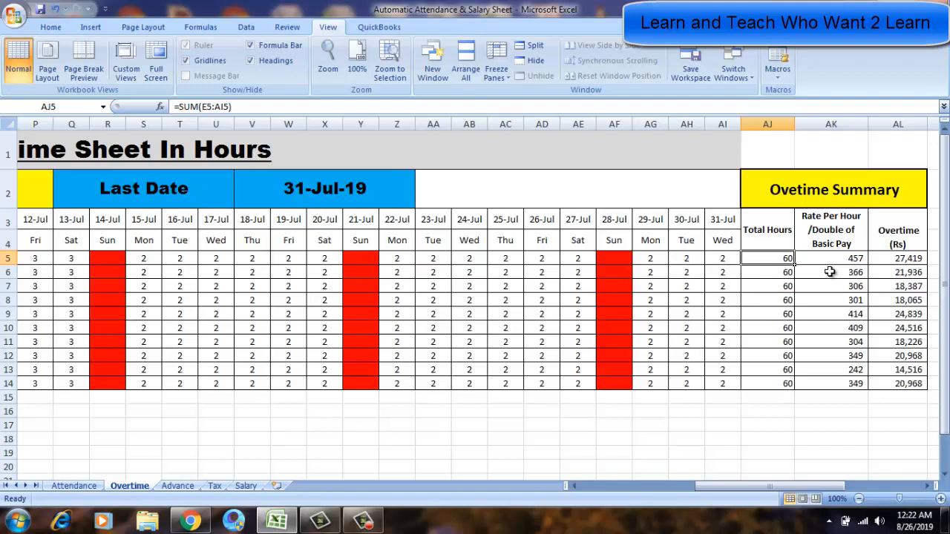
pyautogui.press('Right')
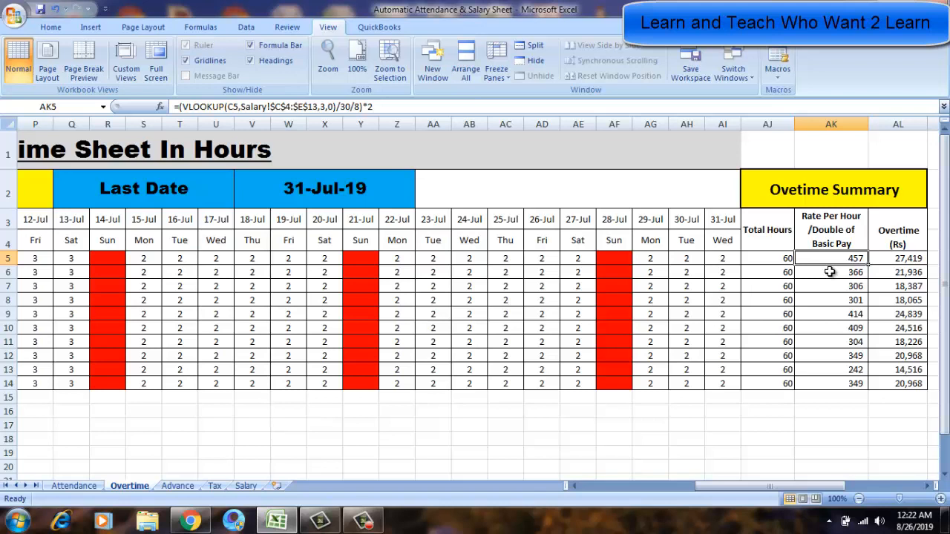
# Clear the Rate Per Hour formula in Ahmed's cell AK5.
pyautogui.press('Delete')
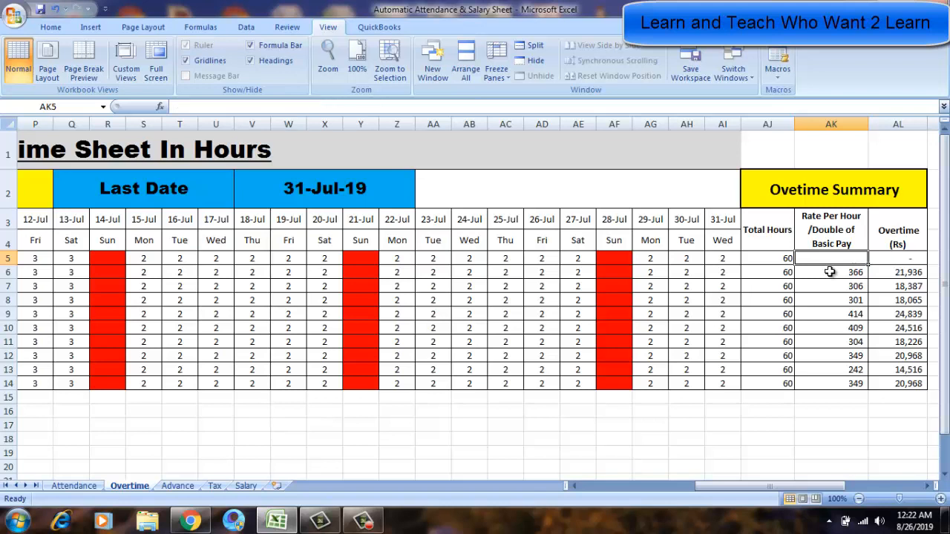
pyautogui.press('Up')
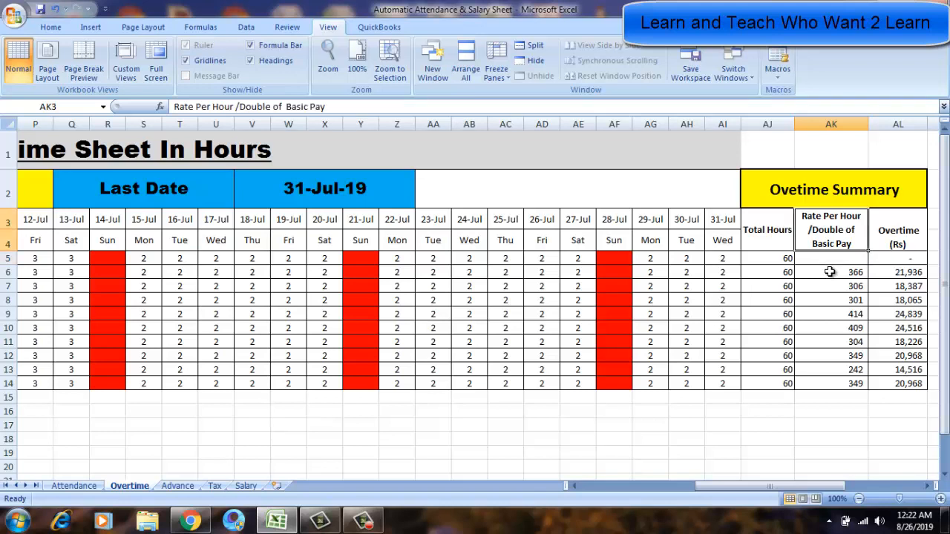
pyautogui.press('Down')
pyautogui.press('Right')
pyautogui.press('Left')
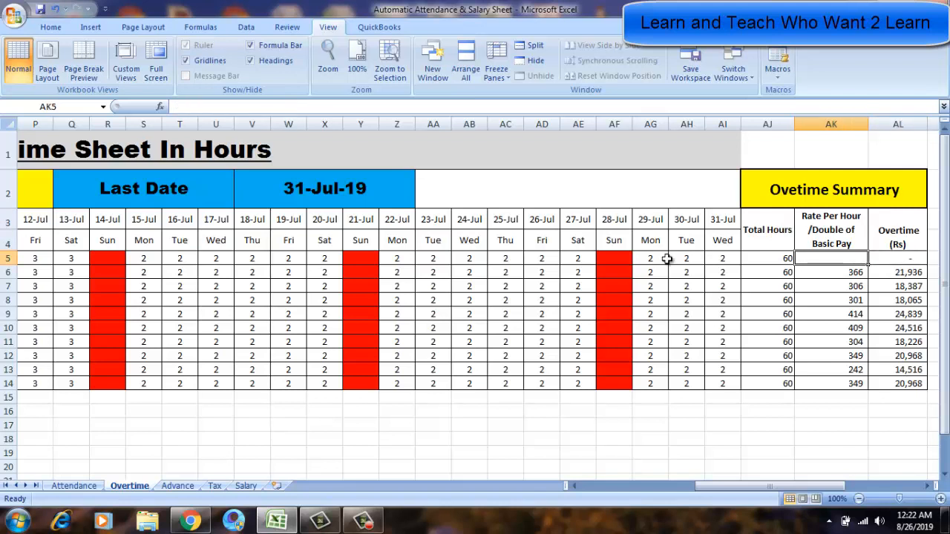
# Start a VLOOKUP in AK5 and set its lookup value to the employee ID cell C5.
pyautogui.click(162, 108)
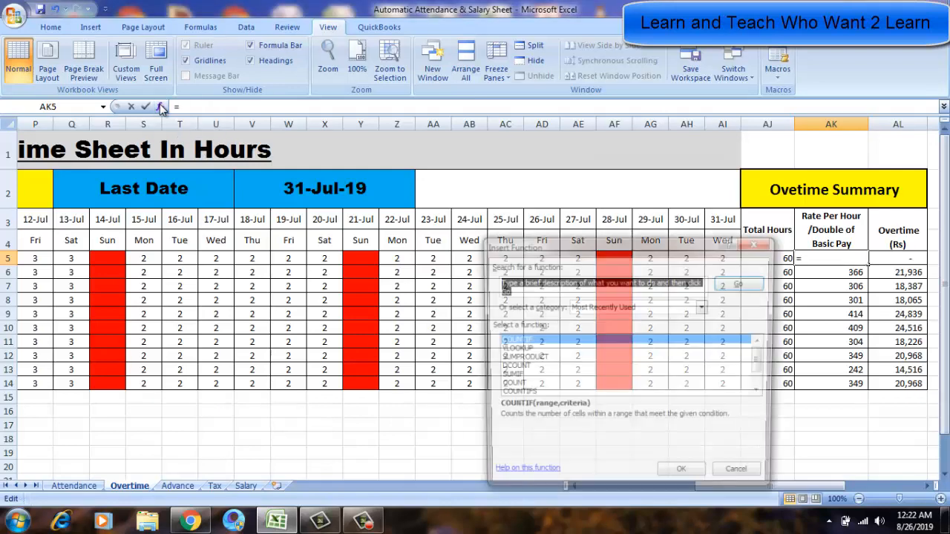
pyautogui.doubleClick(513, 350)
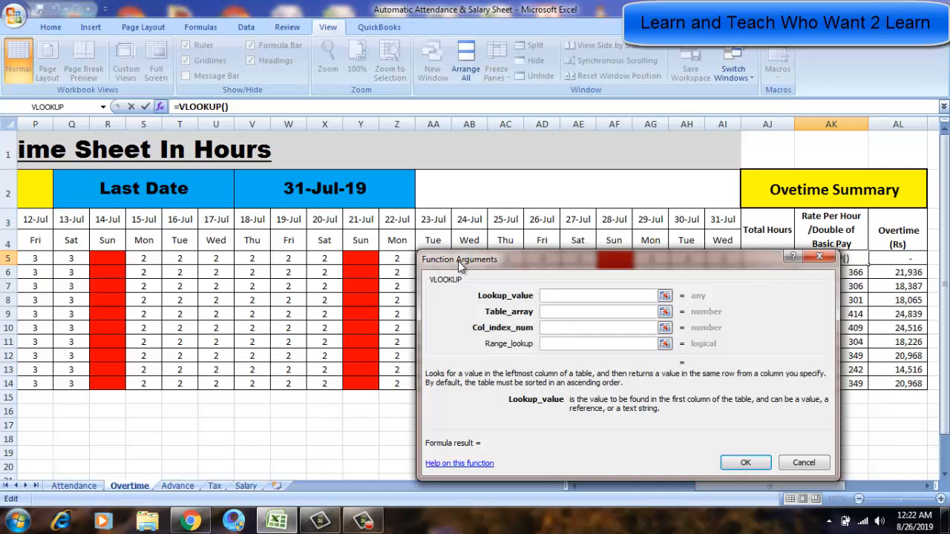
pyautogui.moveTo(458, 260); pyautogui.dragTo(472, 309)
pyautogui.click(329, 256)
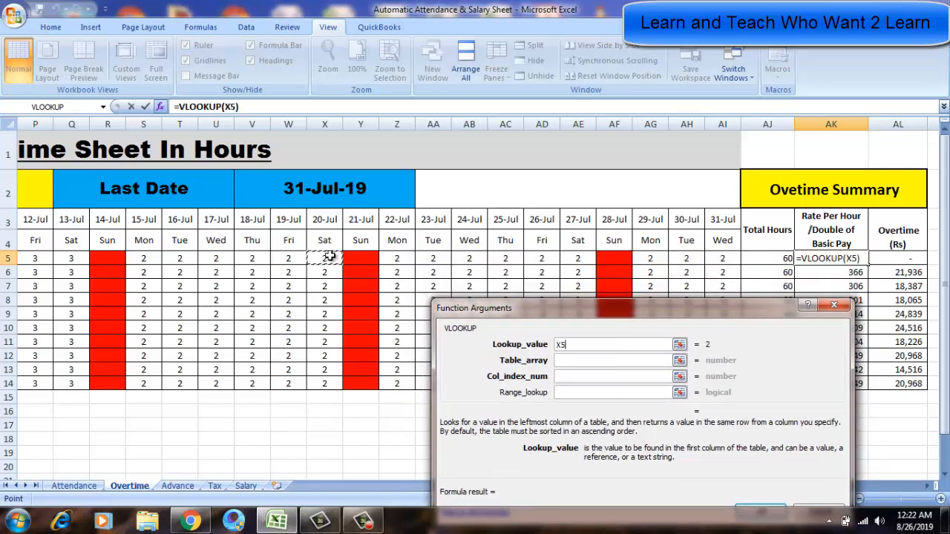
pyautogui.press('BackSpace')
pyautogui.press('BackSpace')
pyautogui.write('H5')
pyautogui.press('Home')
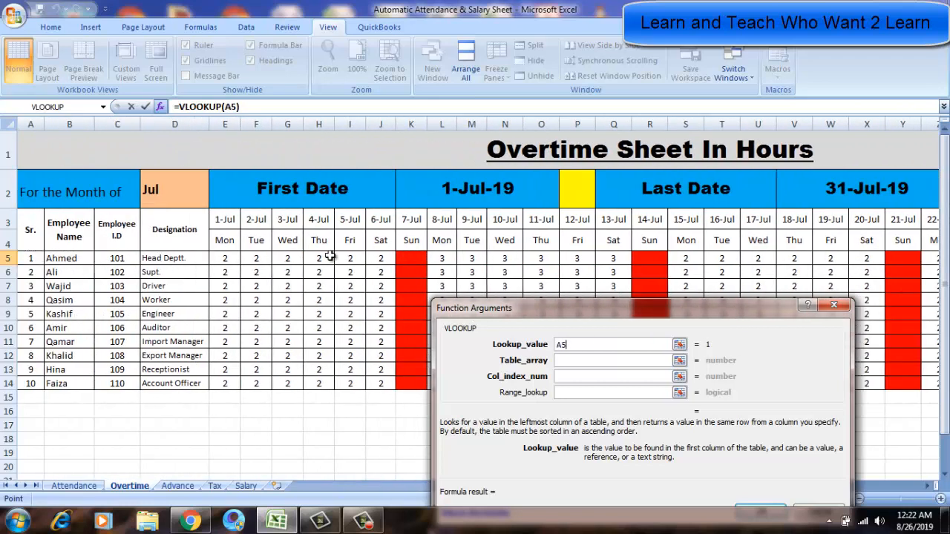
pyautogui.press('Right')
pyautogui.press('Right')
# Set the VLOOKUP table array to Salary!C4:E13 on the Salary sheet.
pyautogui.click(572, 361)
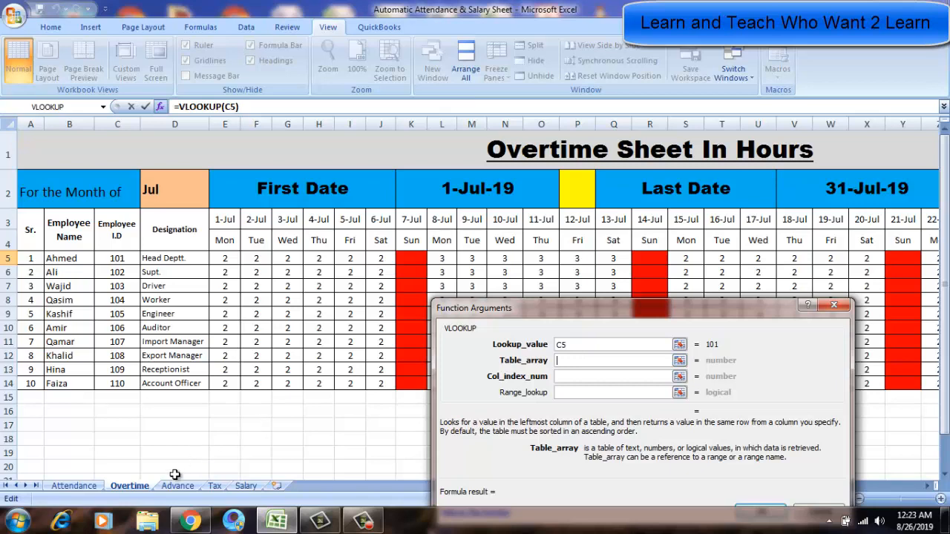
pyautogui.click(245, 486)
pyautogui.click(161, 235)
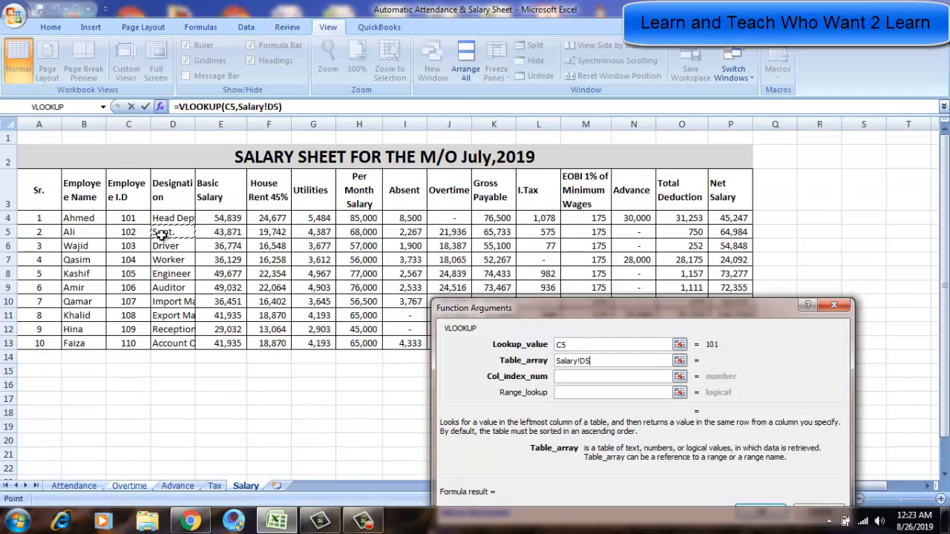
pyautogui.press('Left')
pyautogui.press('Left')
pyautogui.press('Left')
pyautogui.press('Right')
pyautogui.press('Right')
pyautogui.press('Up')
pyautogui.hotkey('shift', 'Down')
pyautogui.hotkey('shift', 'Down')
pyautogui.hotkey('shift', 'Down')
pyautogui.hotkey('shift', 'Down')
pyautogui.hotkey('shift', 'Down')
pyautogui.hotkey('shift', 'Down')
pyautogui.hotkey('shift', 'Down')
pyautogui.hotkey('shift', 'Down')
pyautogui.hotkey('shift', 'Down')
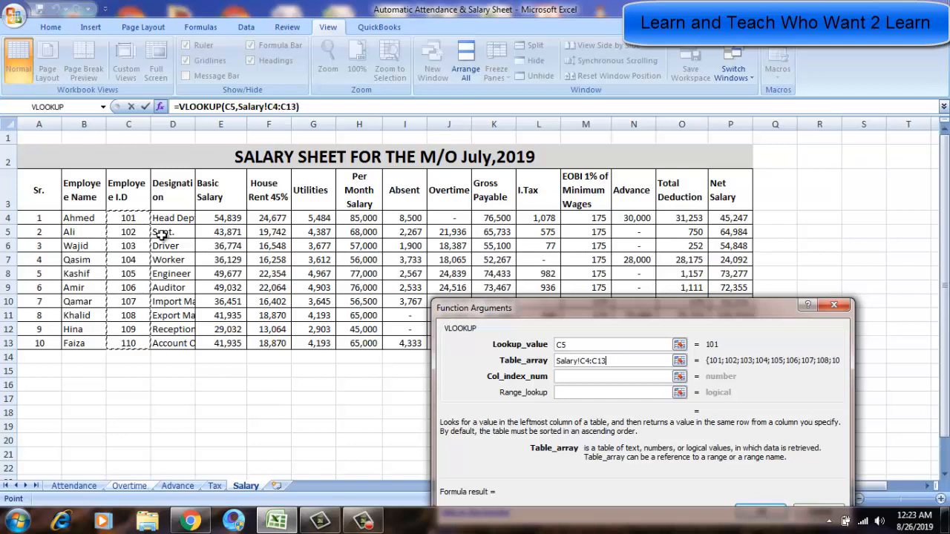
pyautogui.hotkey('shift', 'Right')
pyautogui.hotkey('shift', 'Right')
pyautogui.hotkey('shift', 'Right')
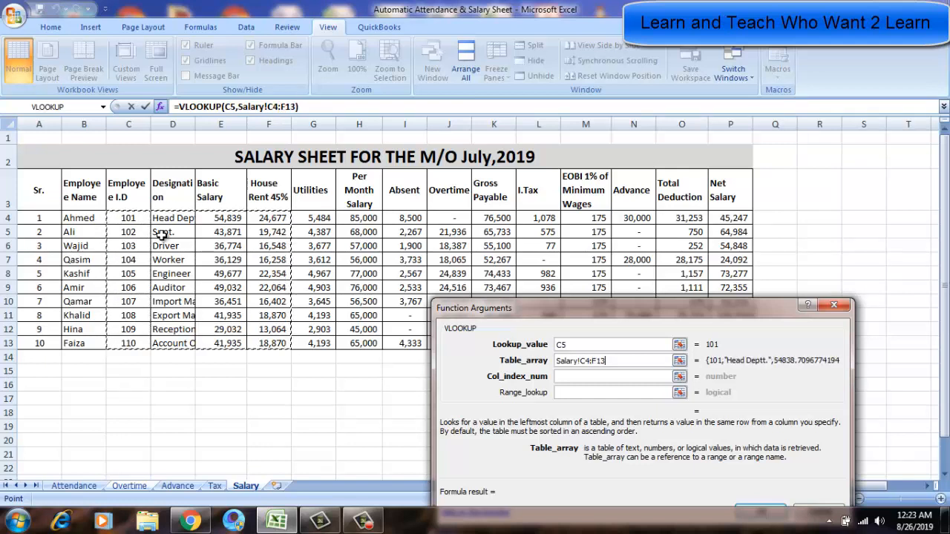
pyautogui.hotkey('shift', 'Left')
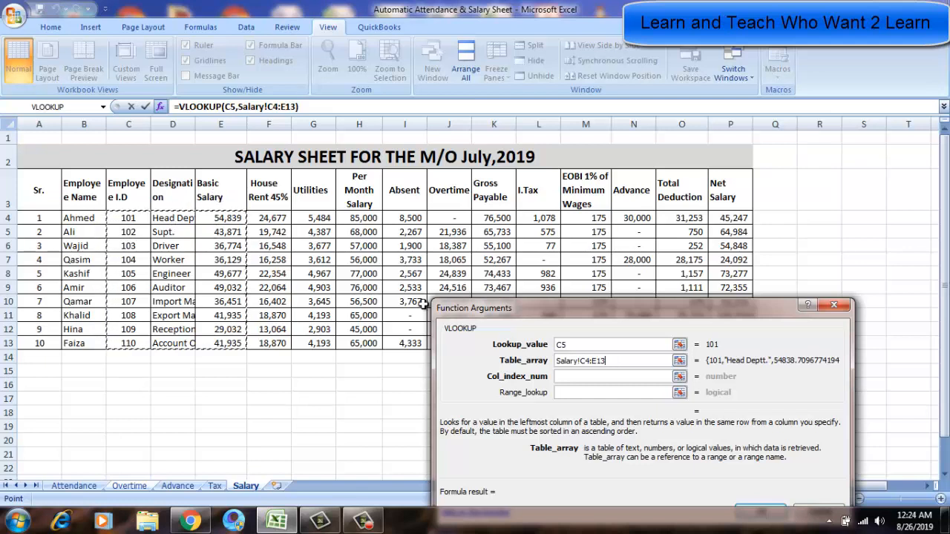
# Set the column index to 3 and range lookup to 0, then confirm the VLOOKUP.
pyautogui.click(569, 377)
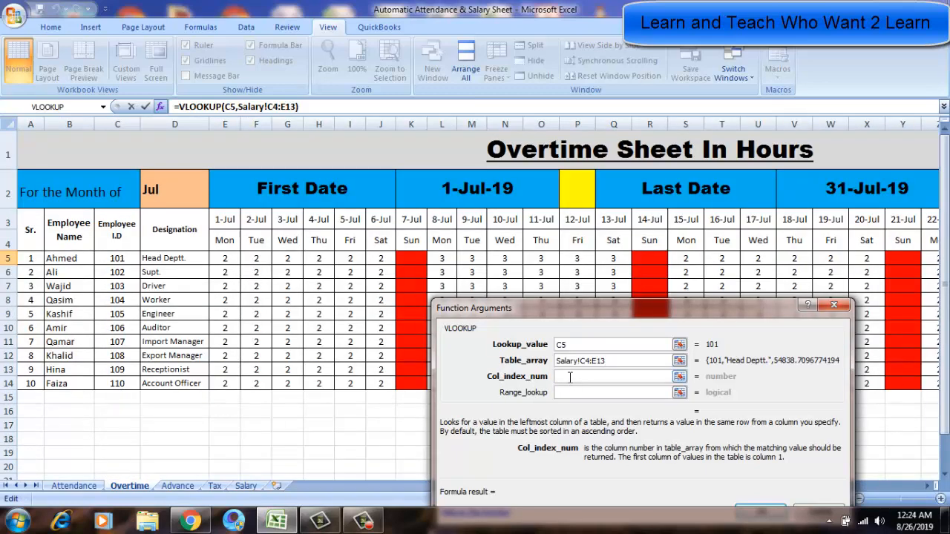
pyautogui.write('3')
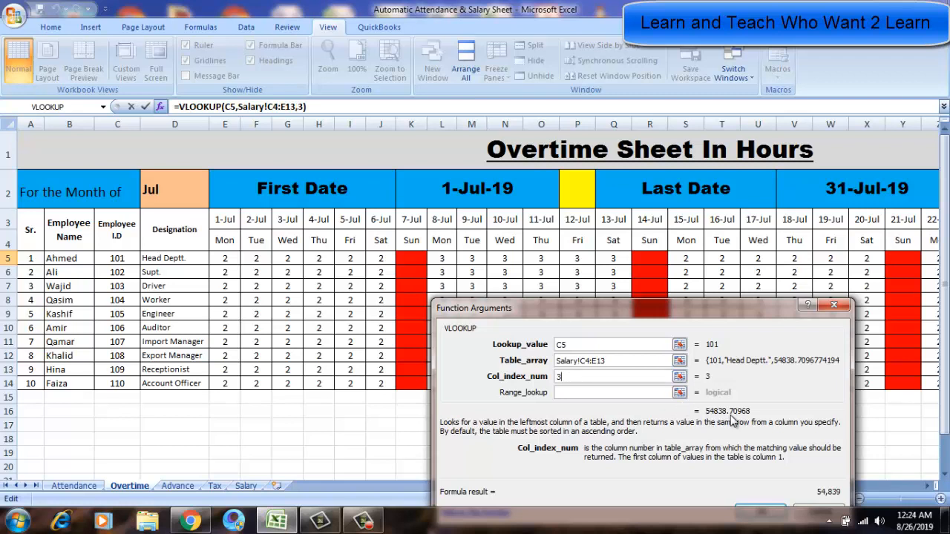
pyautogui.press('BackSpace')
pyautogui.write('2')
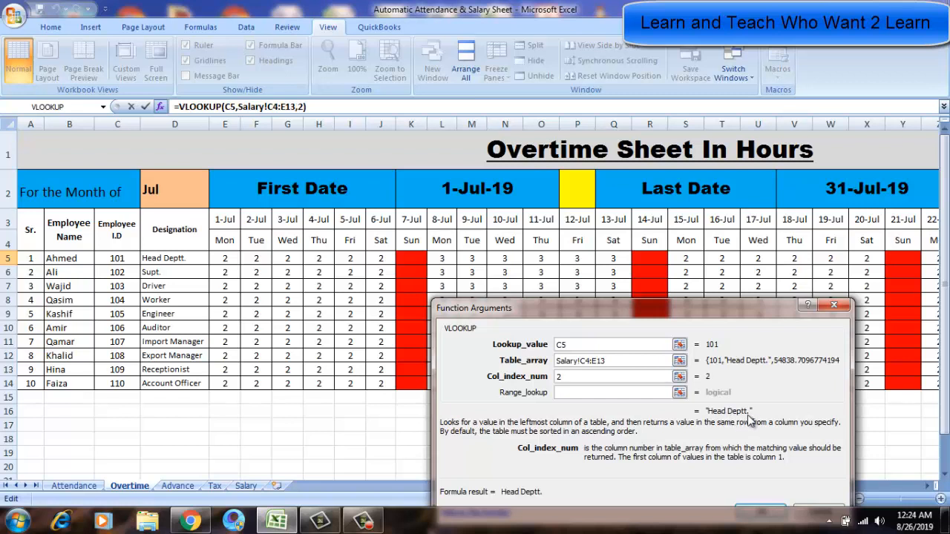
pyautogui.press('BackSpace')
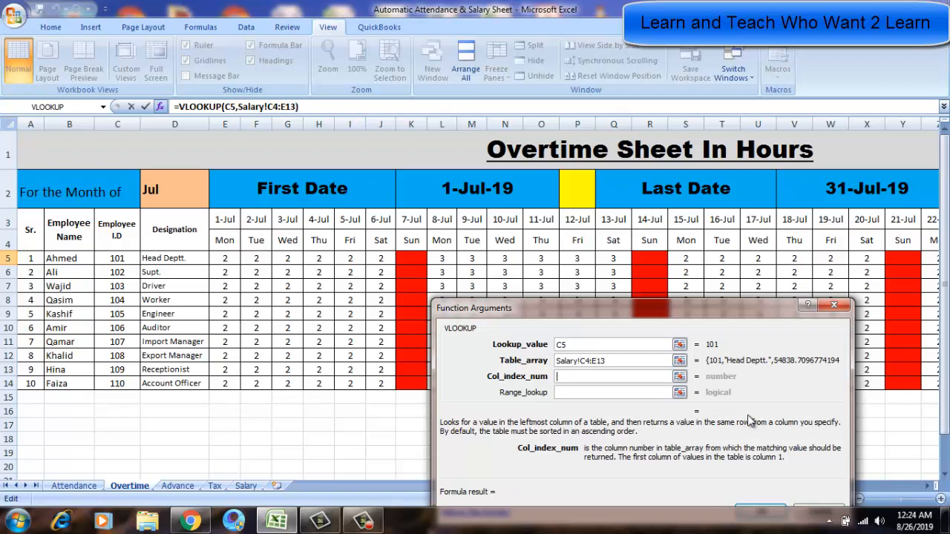
pyautogui.write('3')
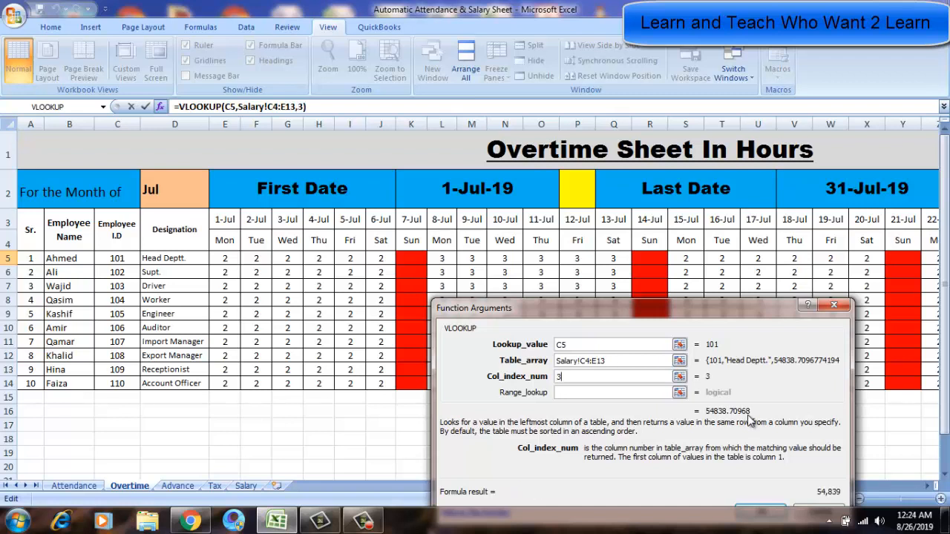
pyautogui.click(591, 393)
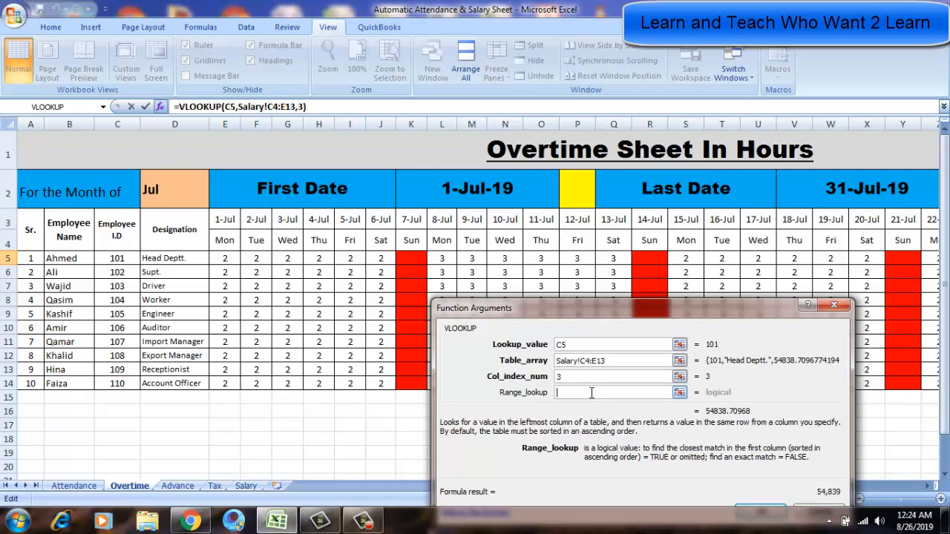
pyautogui.write('0')
pyautogui.moveTo(710, 313); pyautogui.dragTo(705, 287)
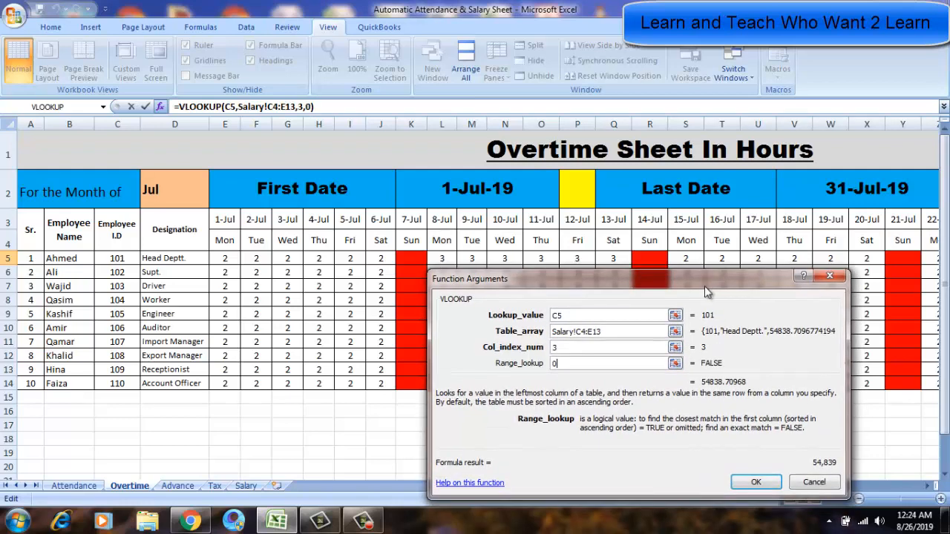
pyautogui.click(755, 482)
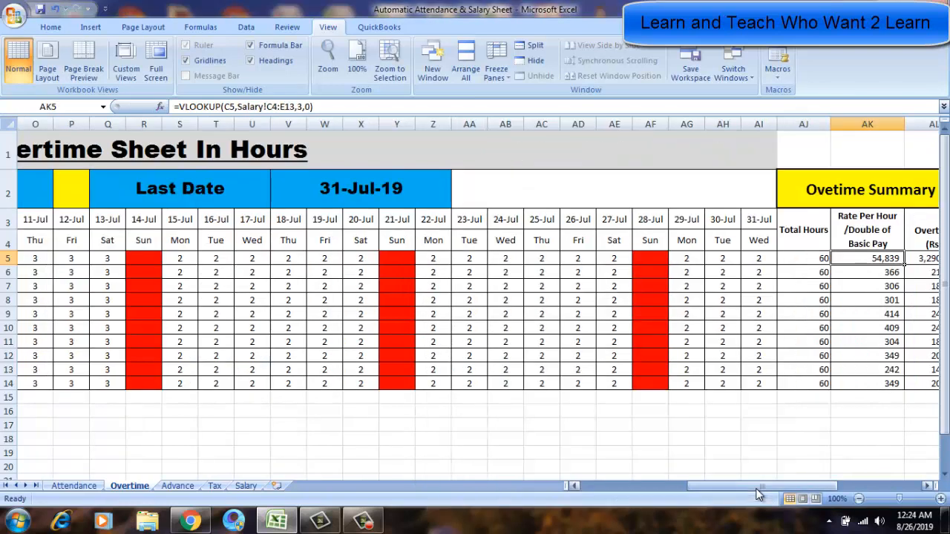
# Compare AK5's new formula with the Overtime and Rate Per Hour formulas in row 6.
pyautogui.hscroll(1, 758, 495)
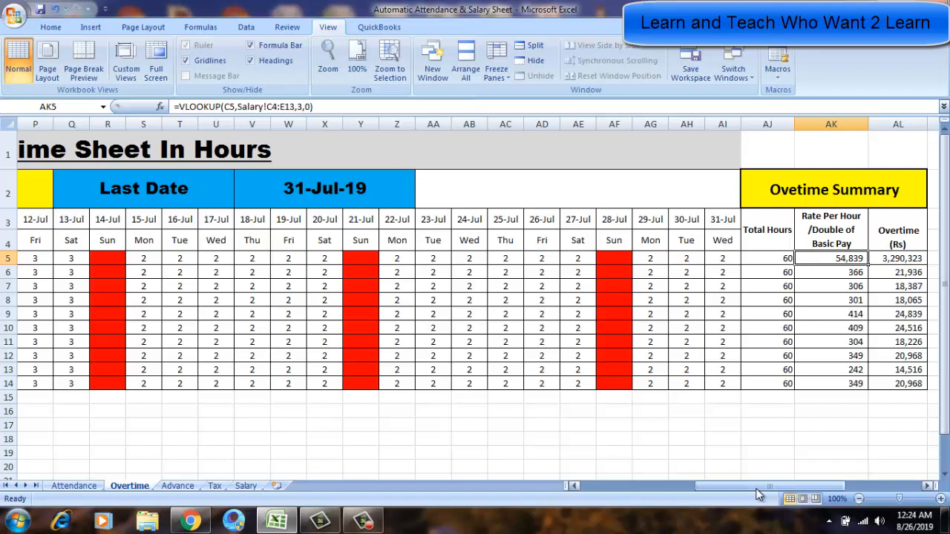
pyautogui.press('Down')
pyautogui.press('Right')
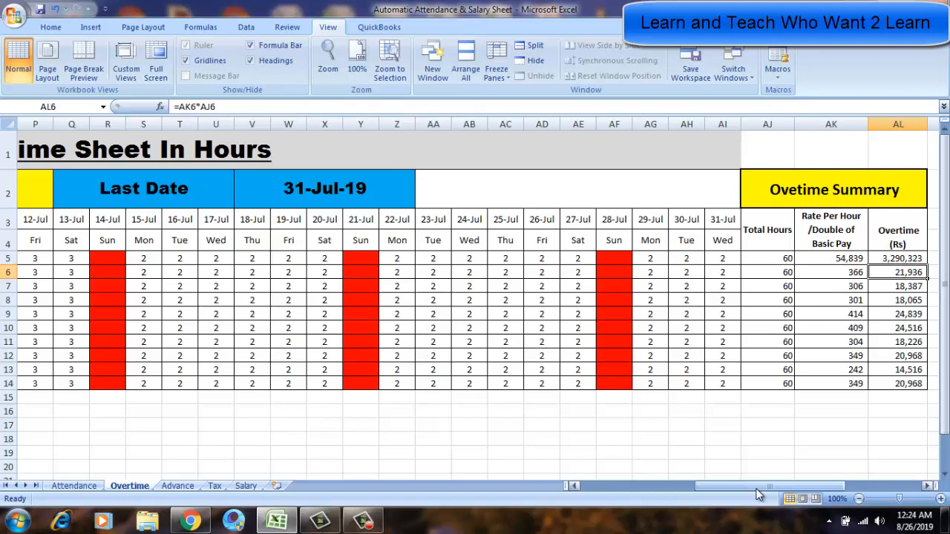
pyautogui.press('Left')
pyautogui.press('Up')
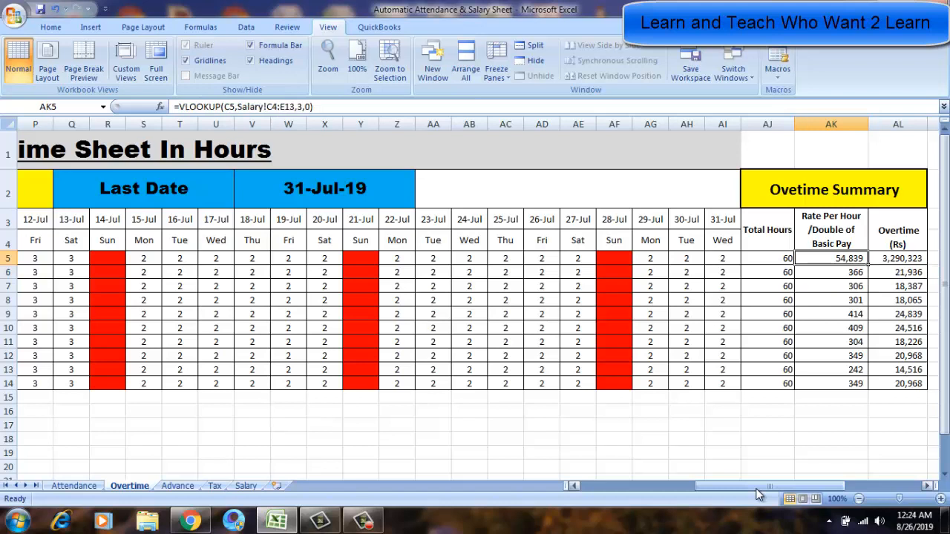
pyautogui.press('Down')
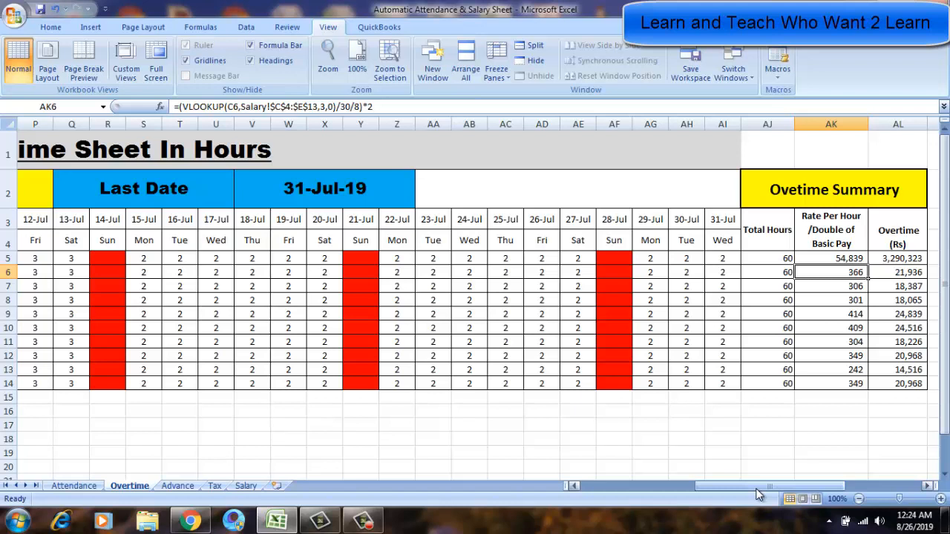
pyautogui.press('Up')
# Edit AK5's formula to divide the looked-up basic pay by 30 and 8, wrapping it in parentheses.
pyautogui.press('F2')
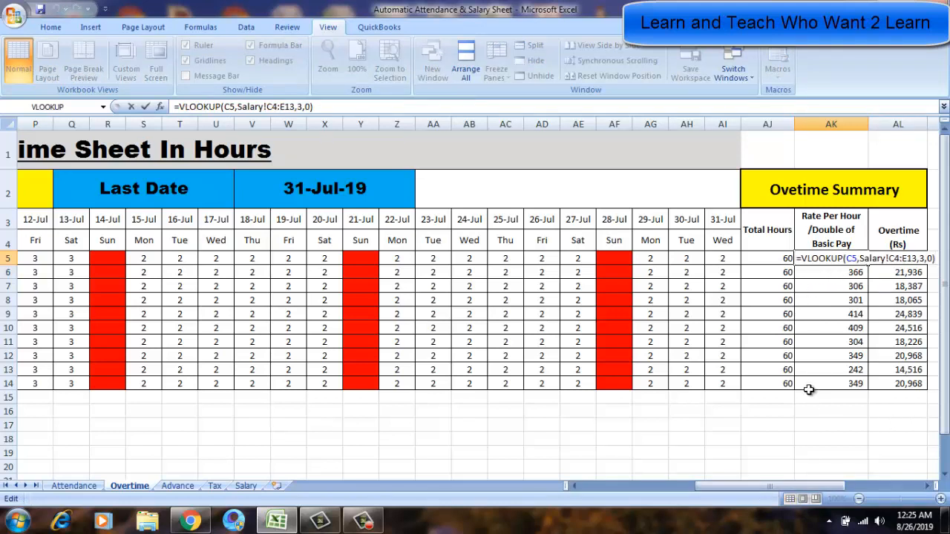
pyautogui.moveTo(719, 488); pyautogui.dragTo(749, 486)
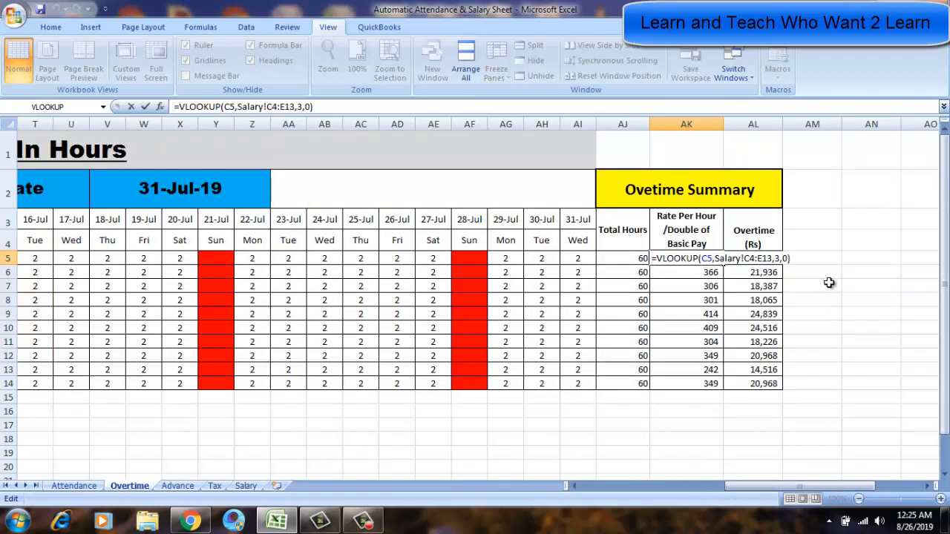
pyautogui.write('/30')
pyautogui.write('/8)')
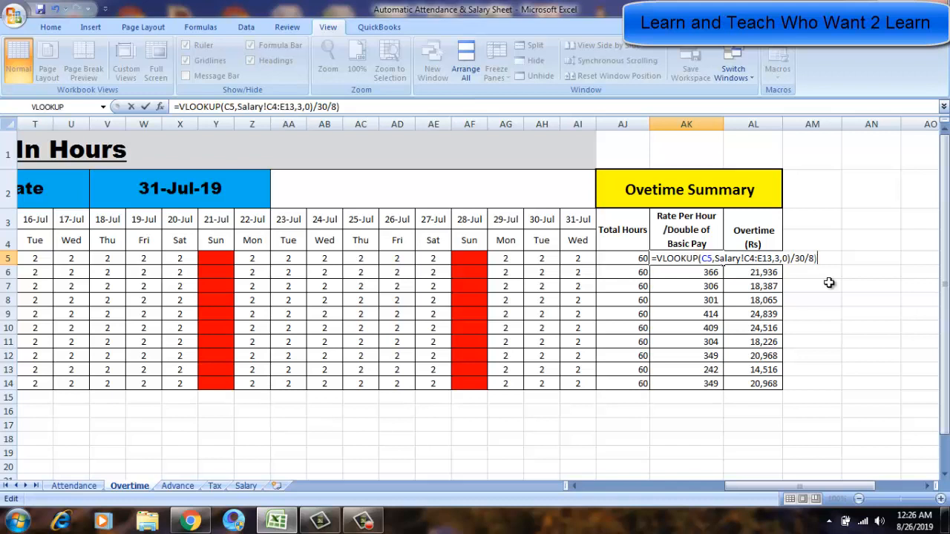
pyautogui.click(657, 258)
pyautogui.write('(')
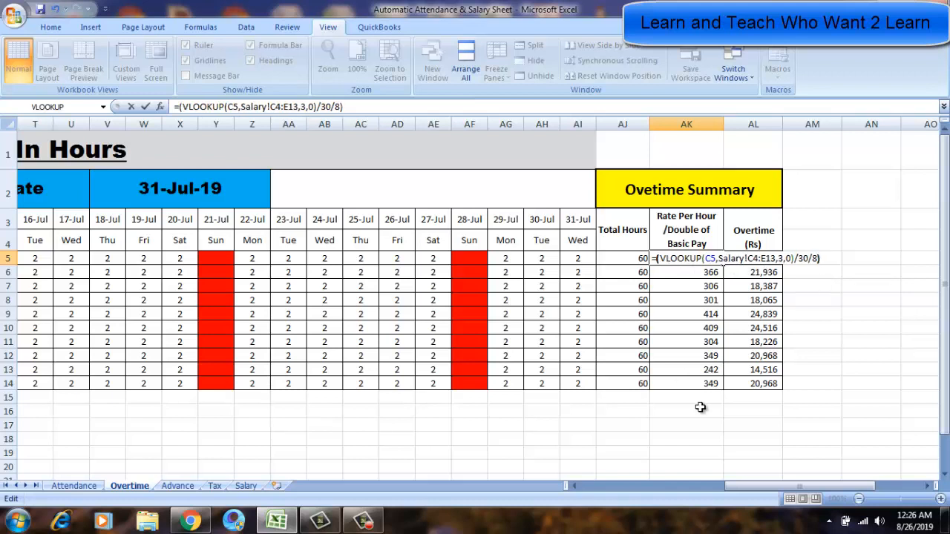
pyautogui.click(831, 259)
pyautogui.press('Up')
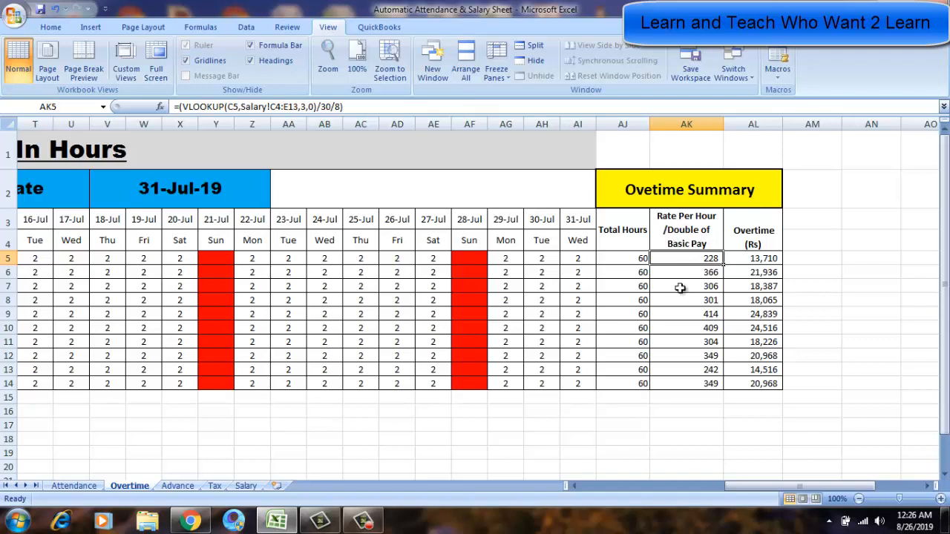
# Append *2 to AK5's formula to double the hourly rate.
pyautogui.press('F2')
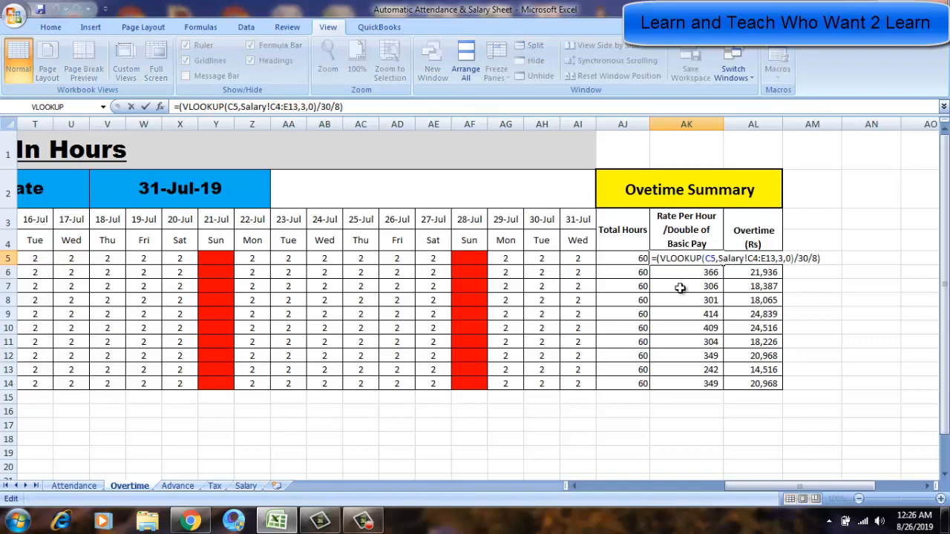
pyautogui.write('*2')
pyautogui.press('Return')
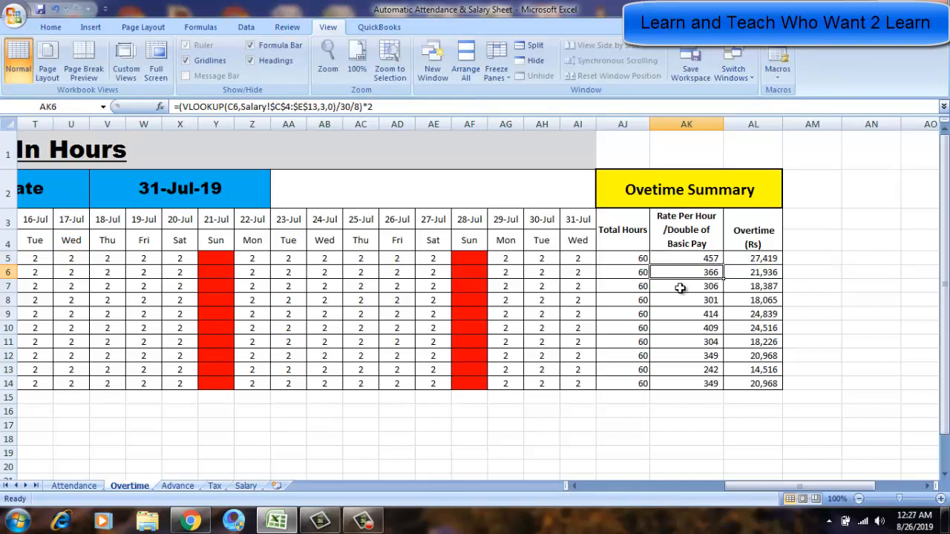
# Step through the Rate Per Hour cells to compare their formulas with AK5.
pyautogui.press('Up')
pyautogui.press('Down')
pyautogui.press('Down')
pyautogui.press('Down')
pyautogui.press('Down')
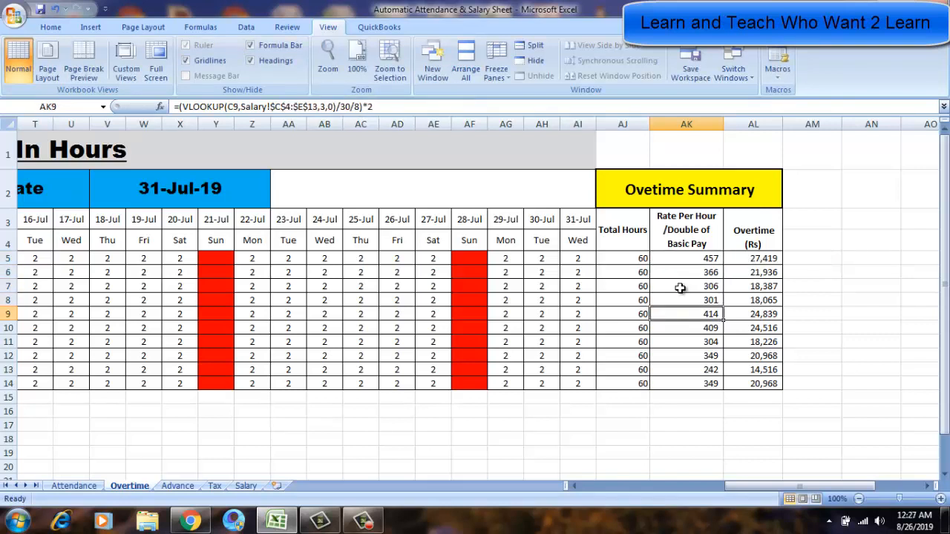
pyautogui.press('Up')
pyautogui.press('Up')
pyautogui.press('Up')
pyautogui.press('Up')
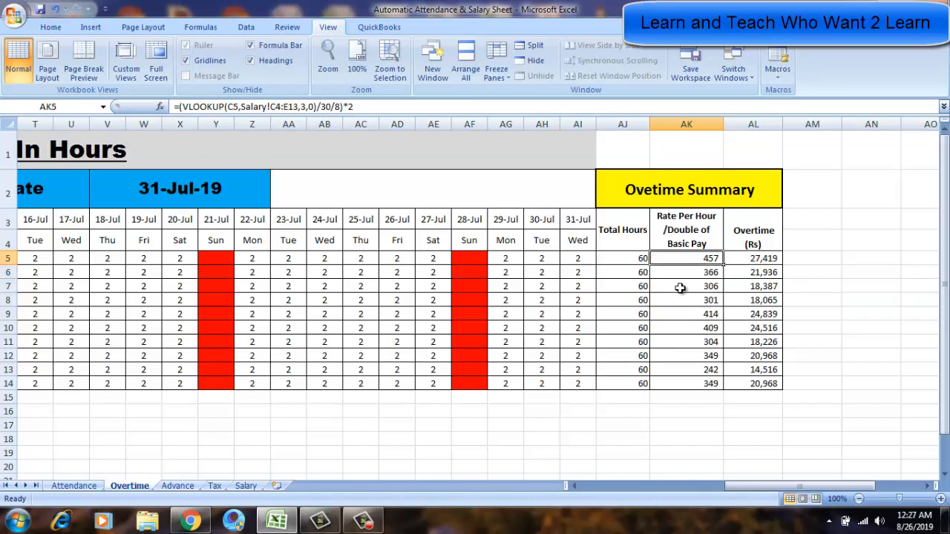
pyautogui.press('Down')
pyautogui.press('Up')
# Make the Salary!C4:E13 lookup range in AK5's formula absolute as $C$4:$E$13.
pyautogui.press('F2')
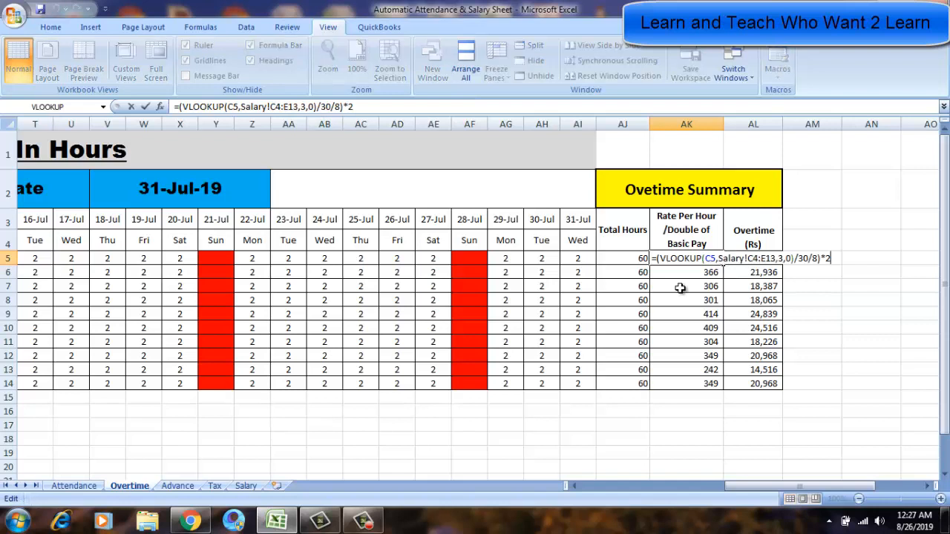
pyautogui.press('Right')
pyautogui.press('Right')
pyautogui.press('Right')
pyautogui.press('Right')
pyautogui.press('Right')
pyautogui.press('Right')
pyautogui.press('Right')
pyautogui.press('Right')
pyautogui.press('Right')
pyautogui.press('Right')
pyautogui.press('Right')
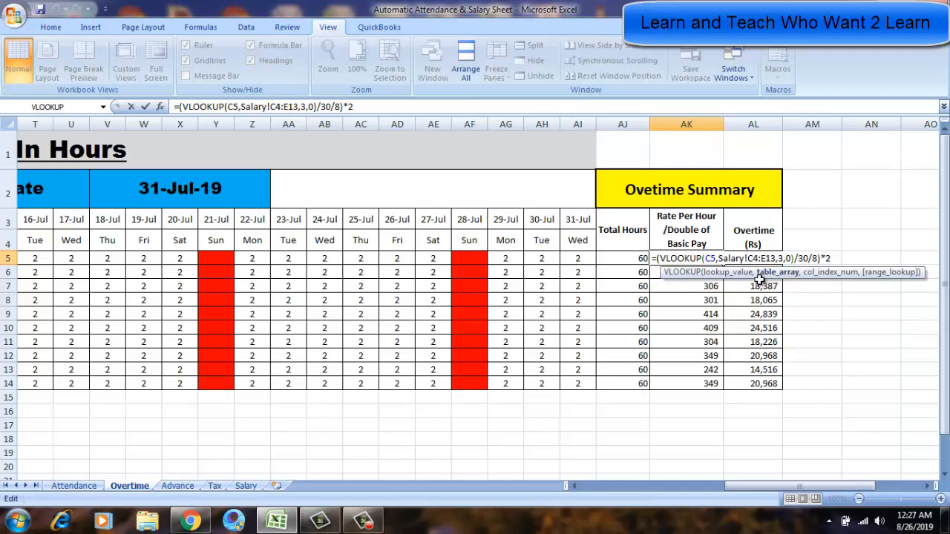
pyautogui.press('Return')
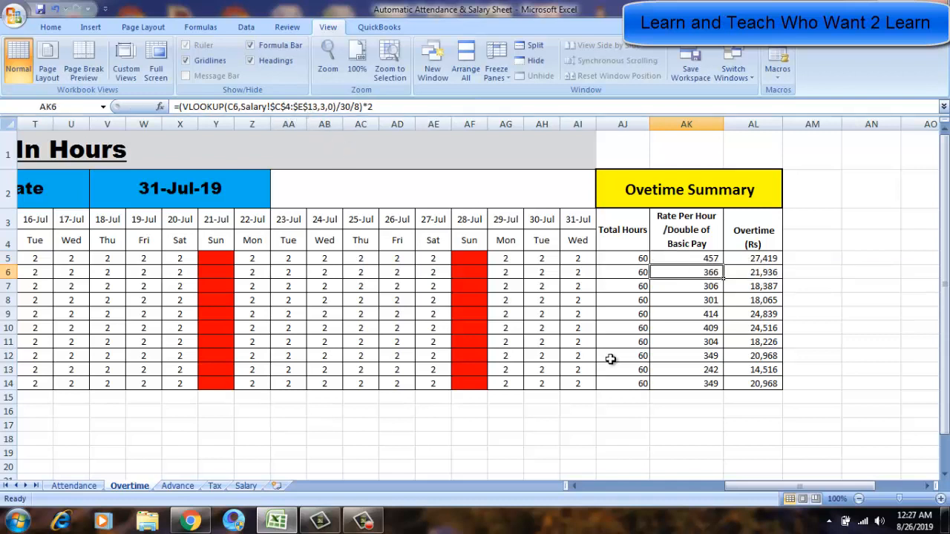
pyautogui.press('Up')
pyautogui.press('F2')
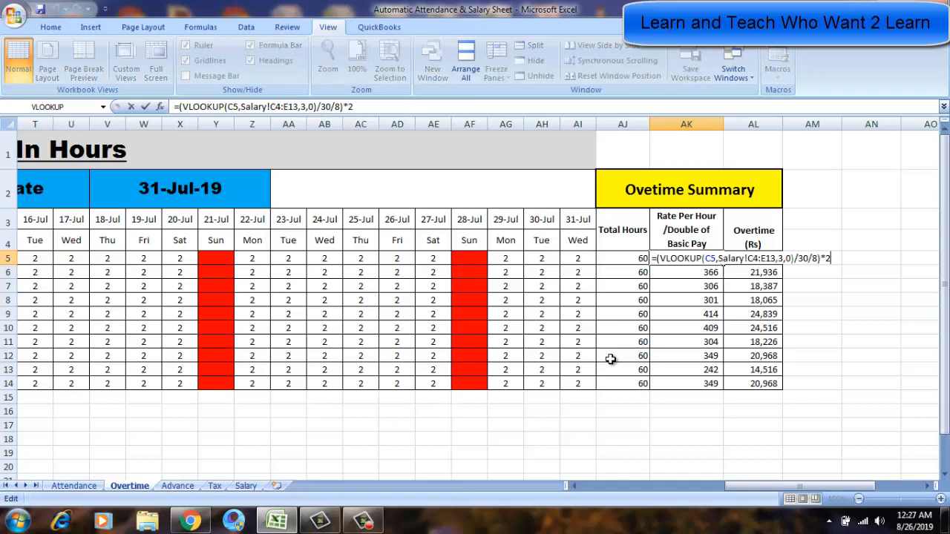
pyautogui.press('Left')
pyautogui.press('Left')
pyautogui.press('Left')
pyautogui.press('Left')
pyautogui.press('Left')
pyautogui.press('Left')
pyautogui.press('Left')
pyautogui.press('Left')
pyautogui.press('Left')
pyautogui.press('Left')
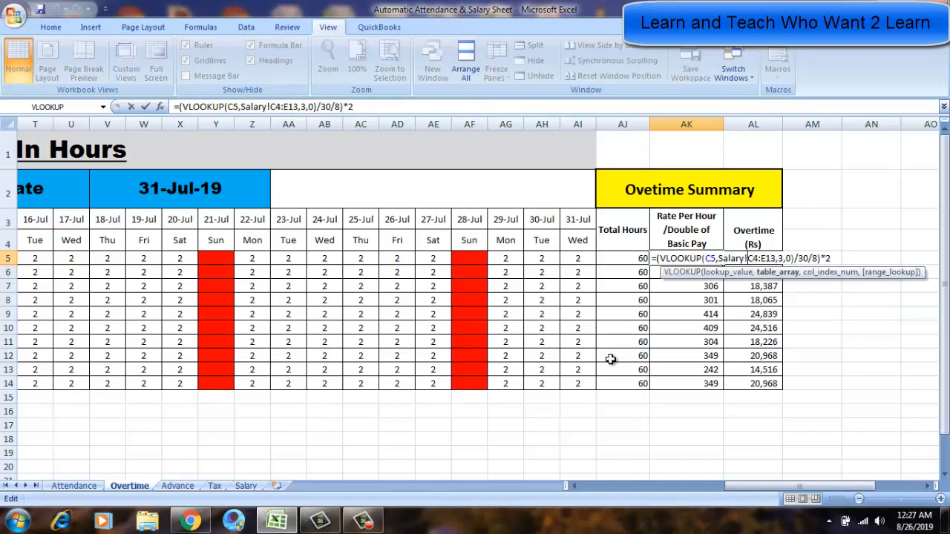
pyautogui.hotkey('shift', 'Right')
pyautogui.hotkey('shift', 'Right')
pyautogui.hotkey('shift', 'Right')
pyautogui.hotkey('shift', 'Right')
pyautogui.hotkey('shift', 'Right')
pyautogui.hotkey('shift', 'Right')
pyautogui.press('F4')
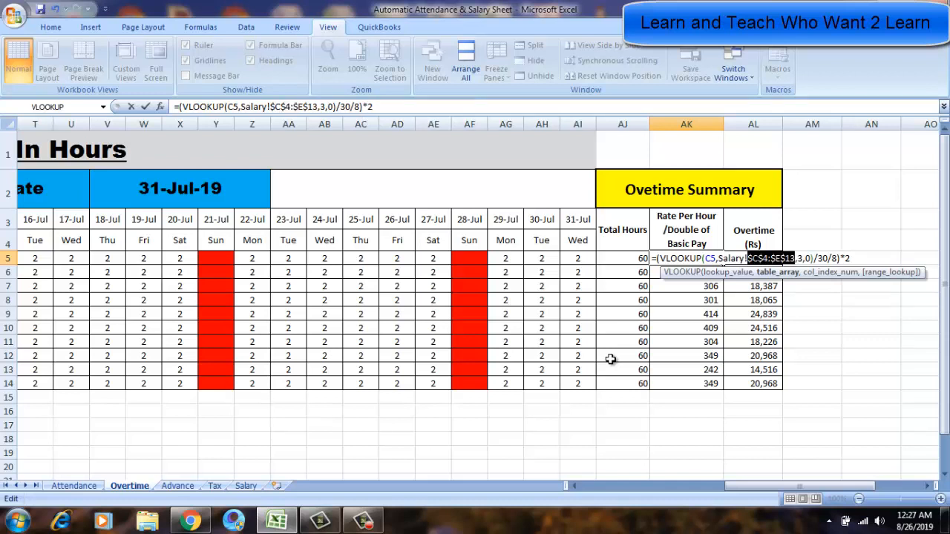
pyautogui.press('Return')
# Move down and up through the Rate Per Hour cells in rows 5 to 14 to check their lookup ranges.
pyautogui.press('Down')
pyautogui.press('Down')
pyautogui.press('Down')
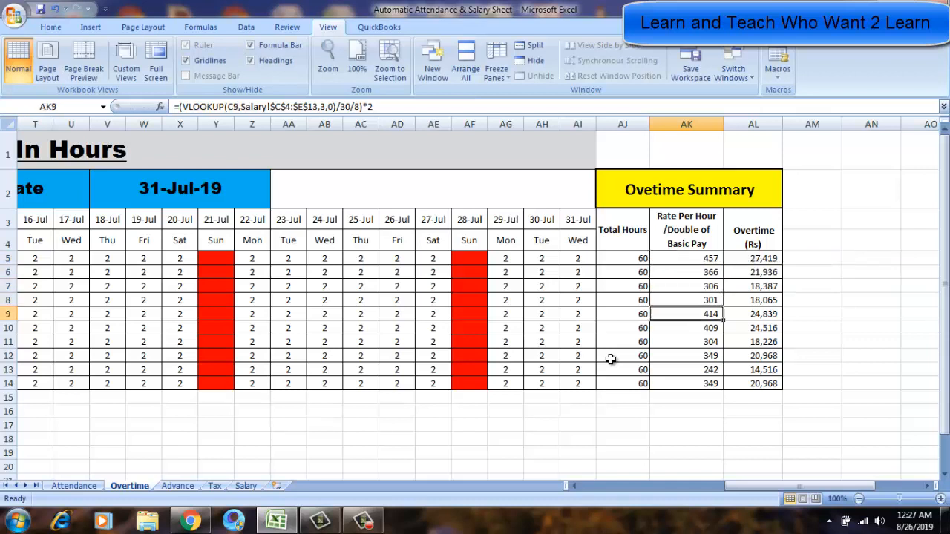
pyautogui.press('Down')
pyautogui.press('Down')
pyautogui.press('Up')
pyautogui.press('Up')
pyautogui.press('Up')
pyautogui.press('Up')
pyautogui.press('Up')
pyautogui.press('Up')
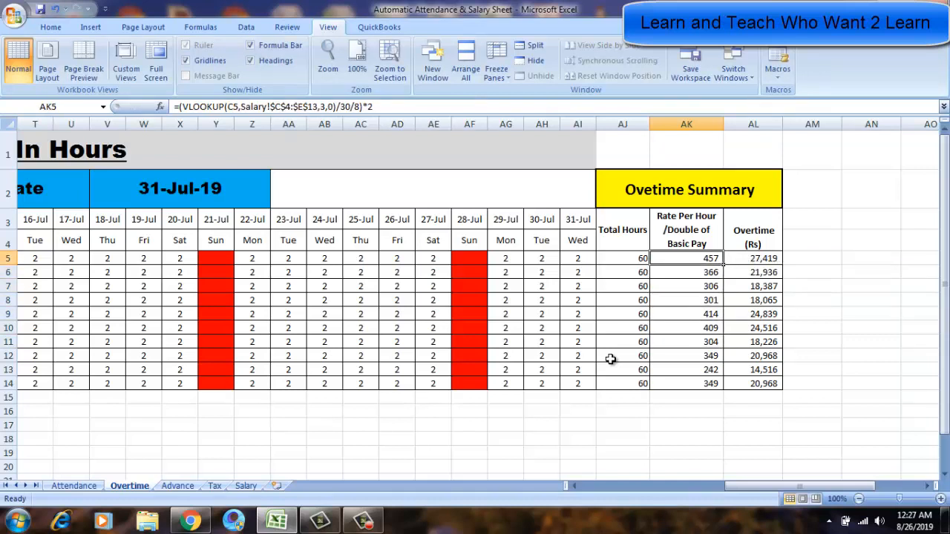
pyautogui.press('Down')
pyautogui.press('Down')
pyautogui.press('Down')
pyautogui.press('Down')
pyautogui.press('Down')
pyautogui.press('Down')
pyautogui.press('Down')
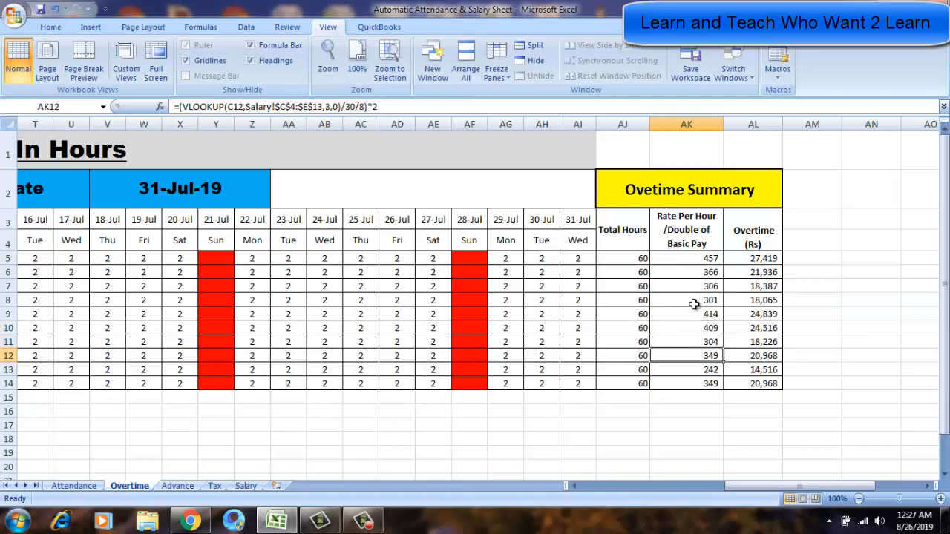
pyautogui.press('Down')
pyautogui.press('Down')
pyautogui.press('Up')
pyautogui.press('Up')
pyautogui.press('Up')
pyautogui.press('Up')
pyautogui.press('Up')
pyautogui.press('Up')
pyautogui.press('Up')
pyautogui.press('Up')
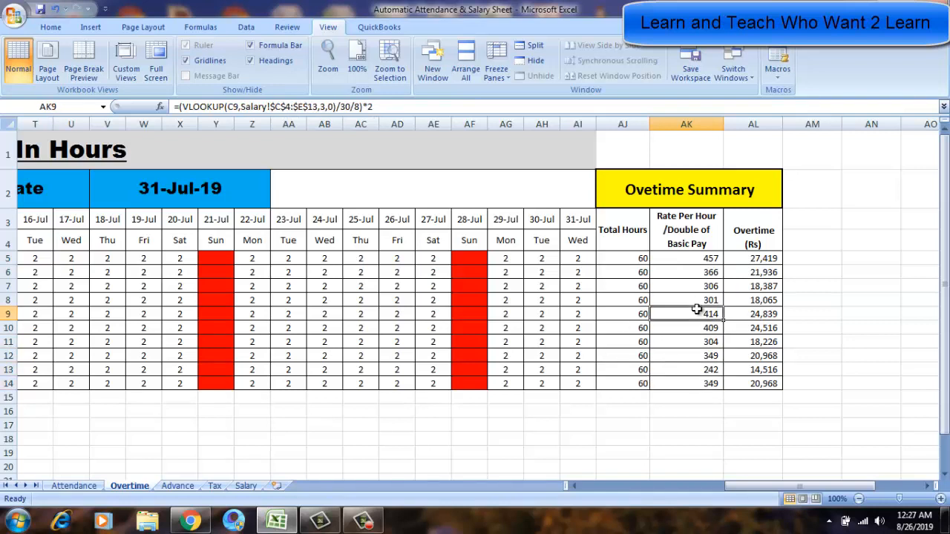
pyautogui.press('Up')
# Re-enter the Overtime formula in AL5 as total hours AJ5 multiplied by the hourly rate AK5.
pyautogui.press('Right')
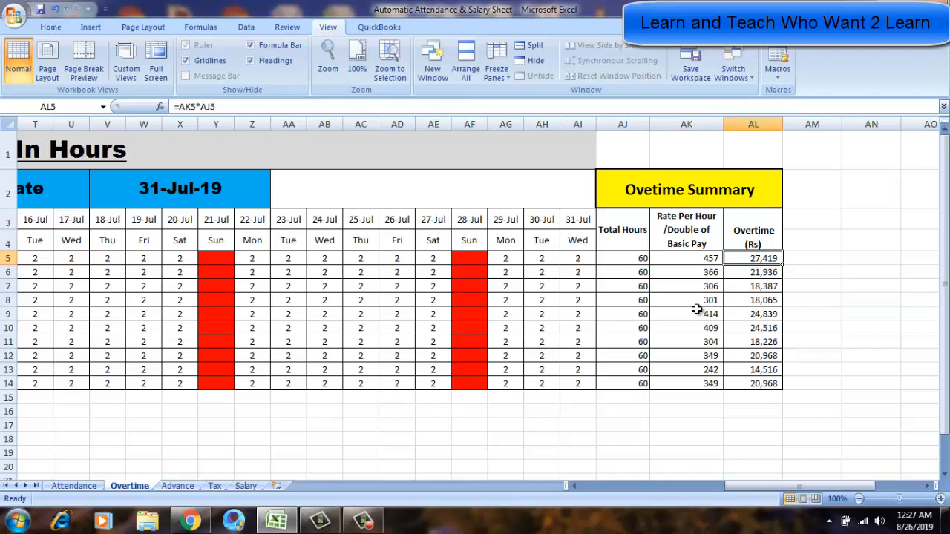
pyautogui.click(751, 234)
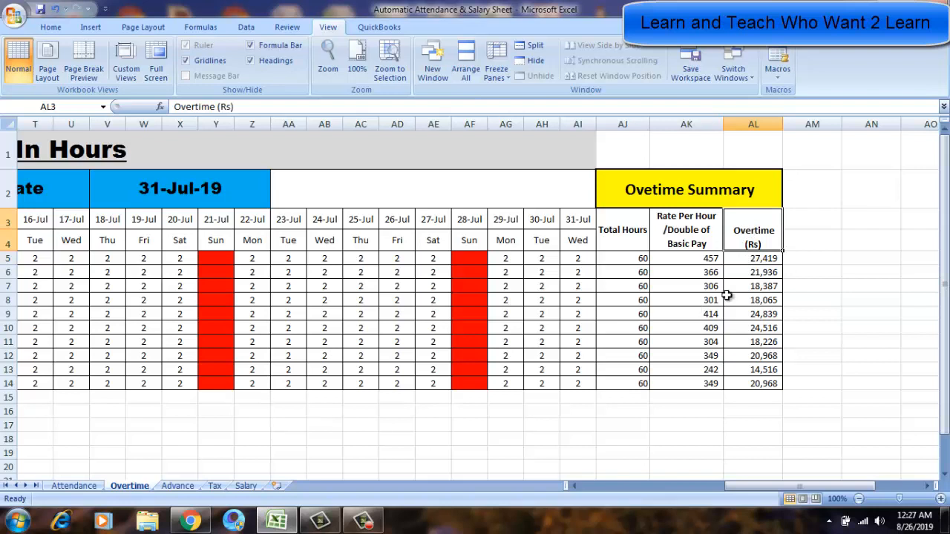
pyautogui.click(738, 258)
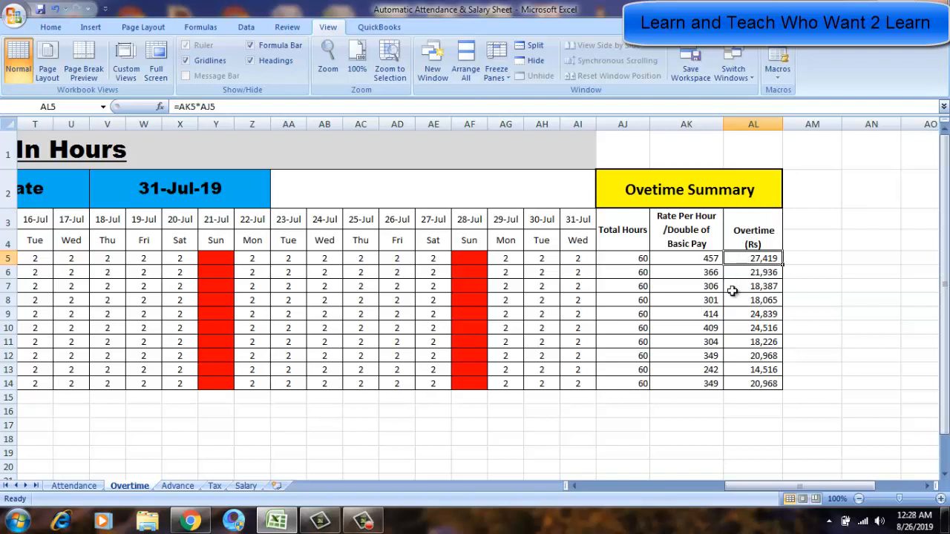
pyautogui.press('Up')
pyautogui.press('Down')
pyautogui.press('Up')
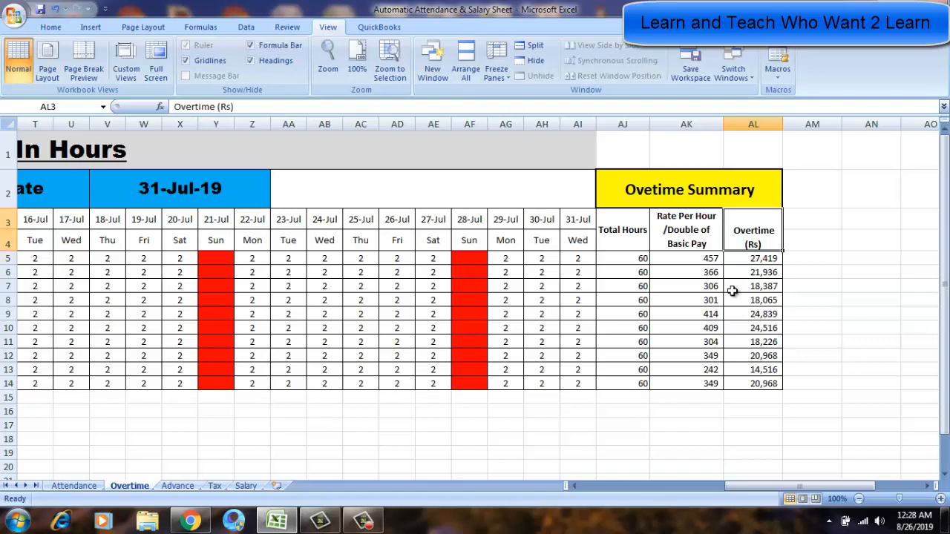
pyautogui.click(50, 27)
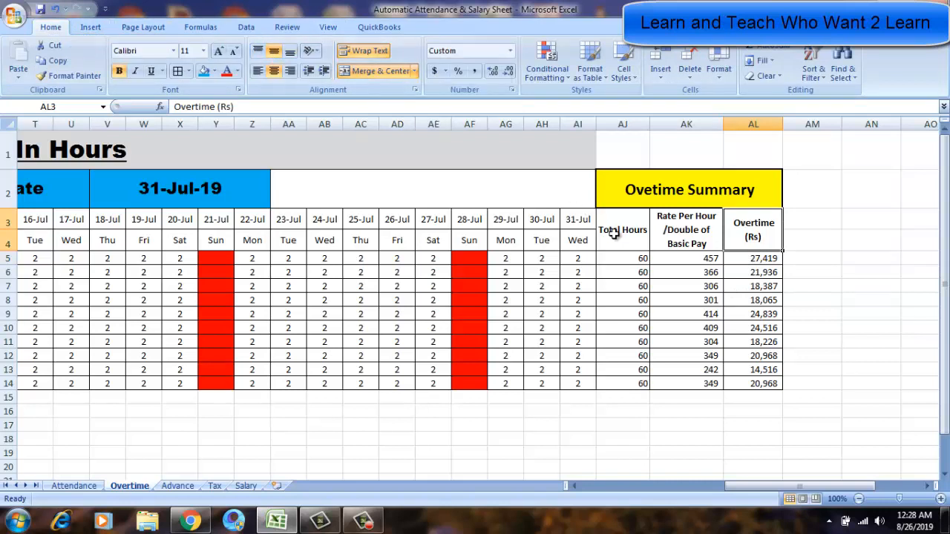
pyautogui.press('Down')
pyautogui.write('=')
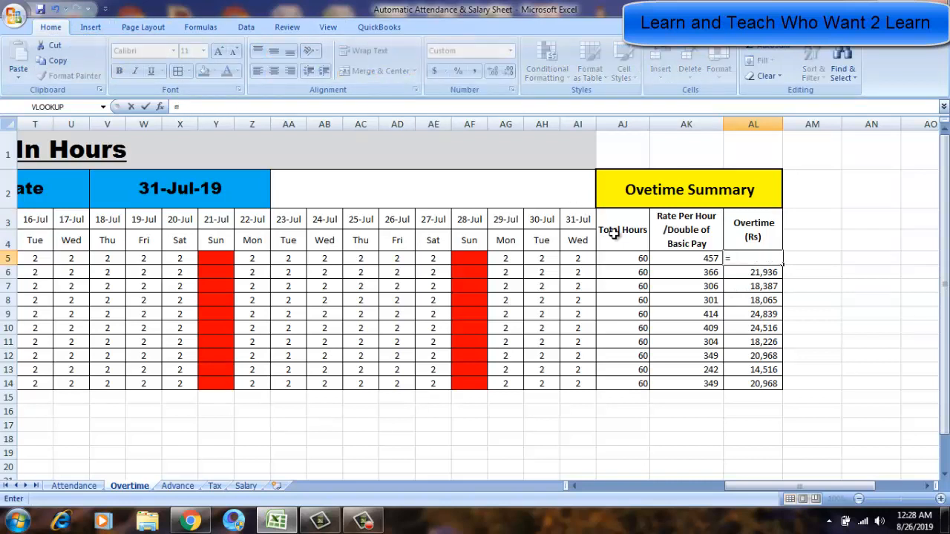
pyautogui.press('Left')
pyautogui.press('Left')
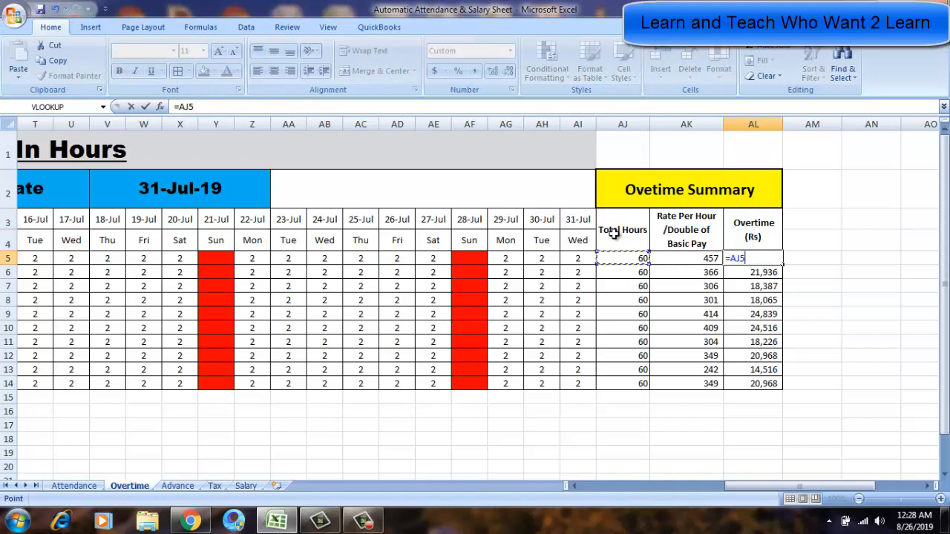
pyautogui.write('*')
pyautogui.click(680, 258)
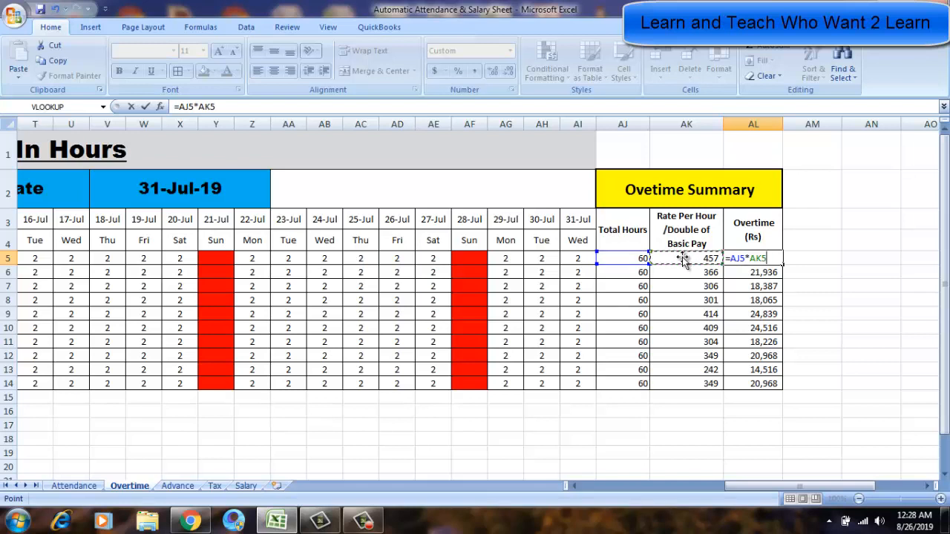
pyautogui.press('Return')
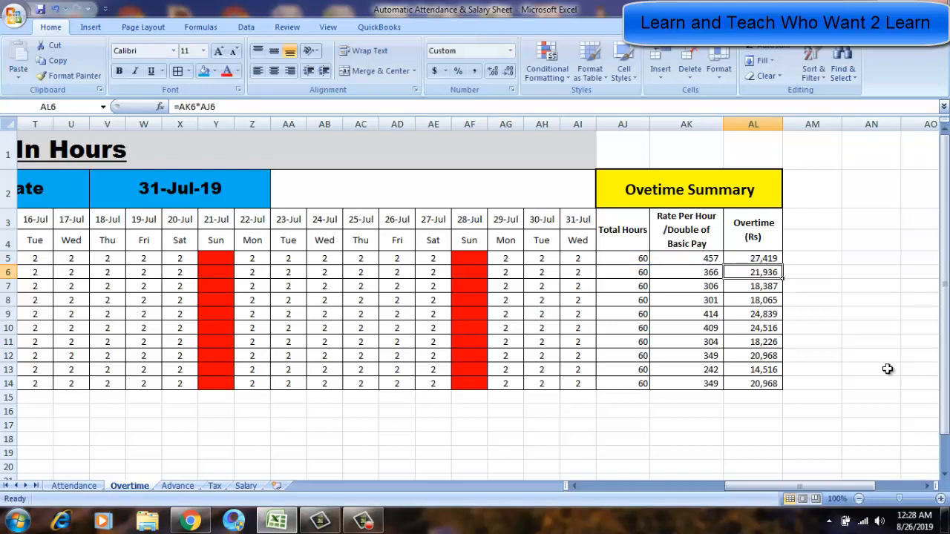
# Save the workbook after reviewing the Rate Per Hour column.
pyautogui.press('Up')
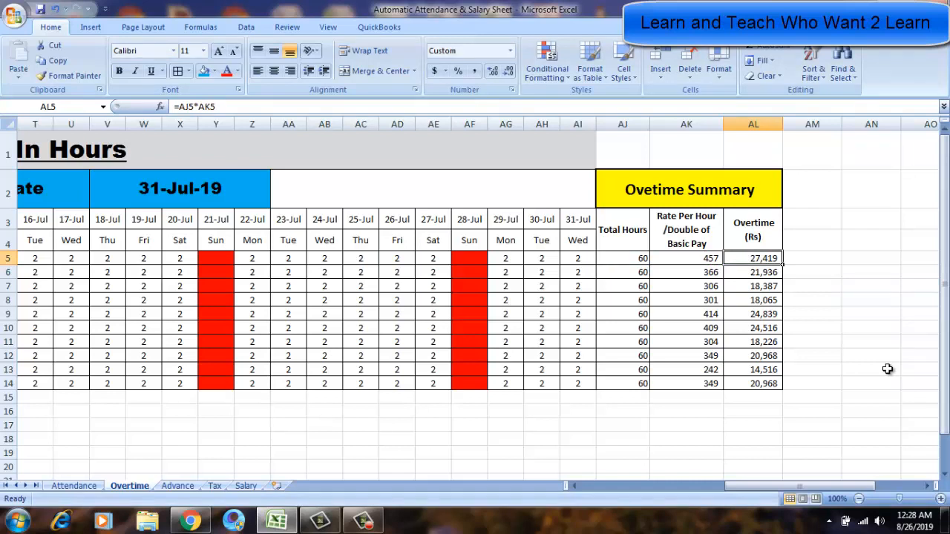
pyautogui.press('Left')
pyautogui.press('Down')
pyautogui.press('Down')
pyautogui.press('Down')
pyautogui.press('Down')
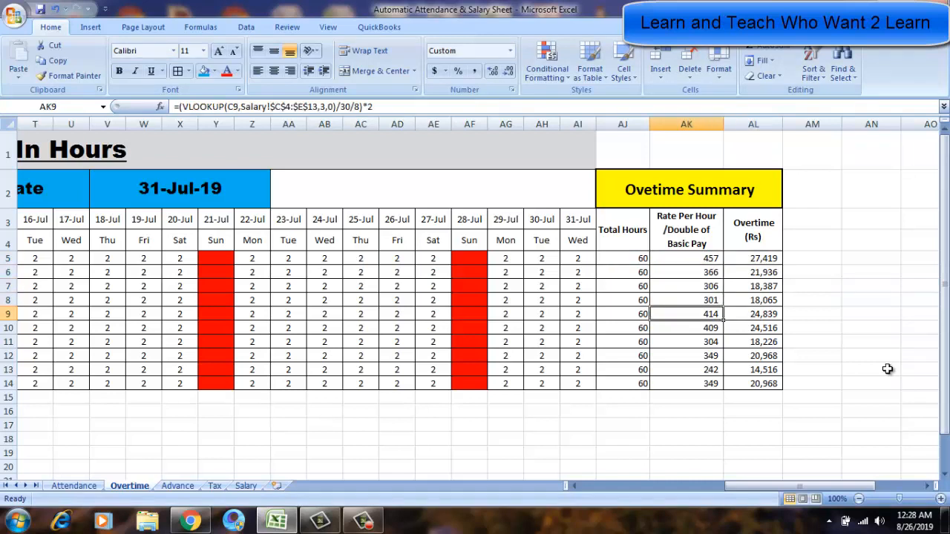
pyautogui.hotkey('ctrl', 's')
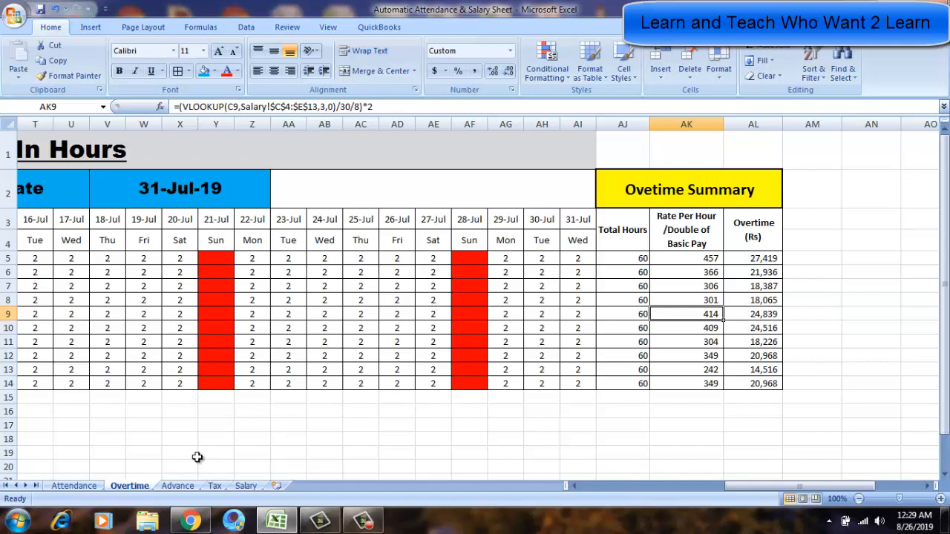
# Switch to the Advance sheet and examine its title and the employee serial numbers in rows 5 to 14.
pyautogui.click(175, 488)
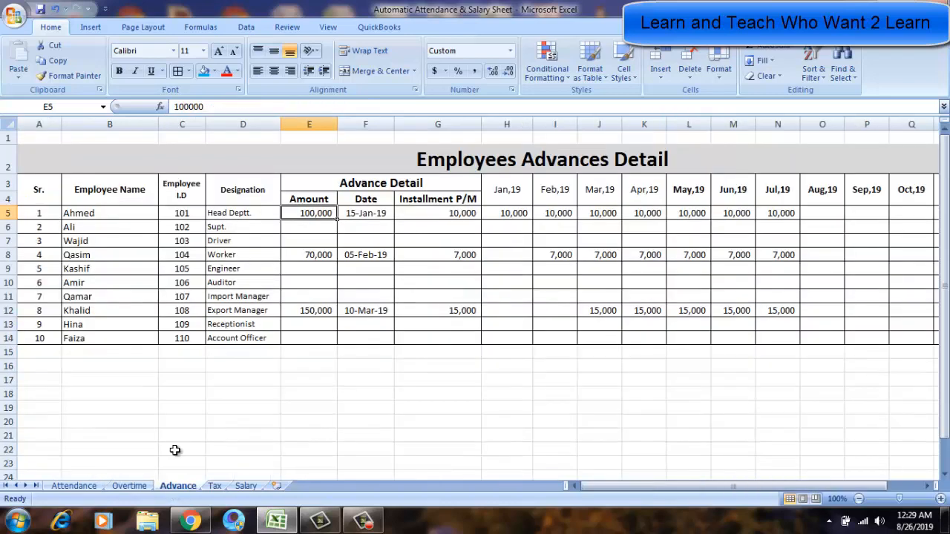
pyautogui.press('Left')
pyautogui.press('Left')
pyautogui.press('Left')
pyautogui.press('Left')
pyautogui.press('Up')
pyautogui.press('Up')
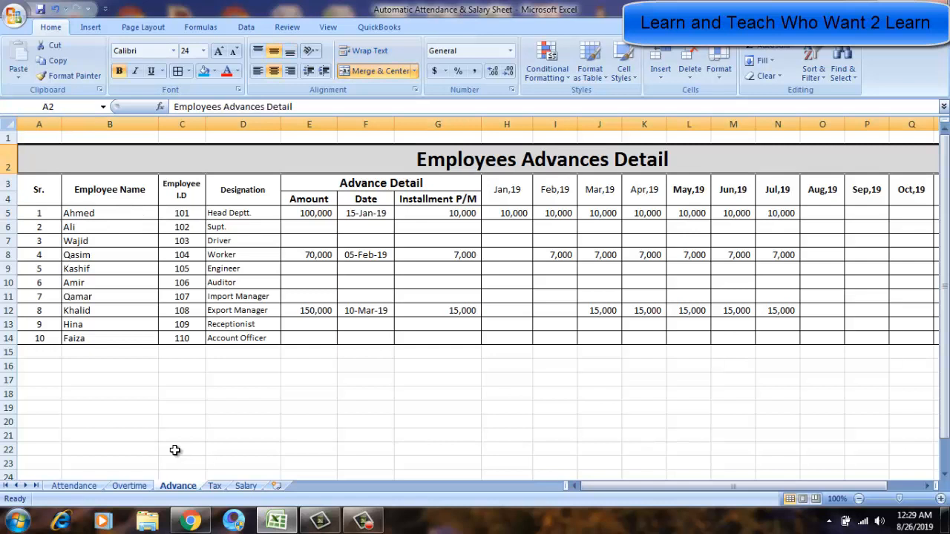
pyautogui.press('Down')
pyautogui.press('Down')
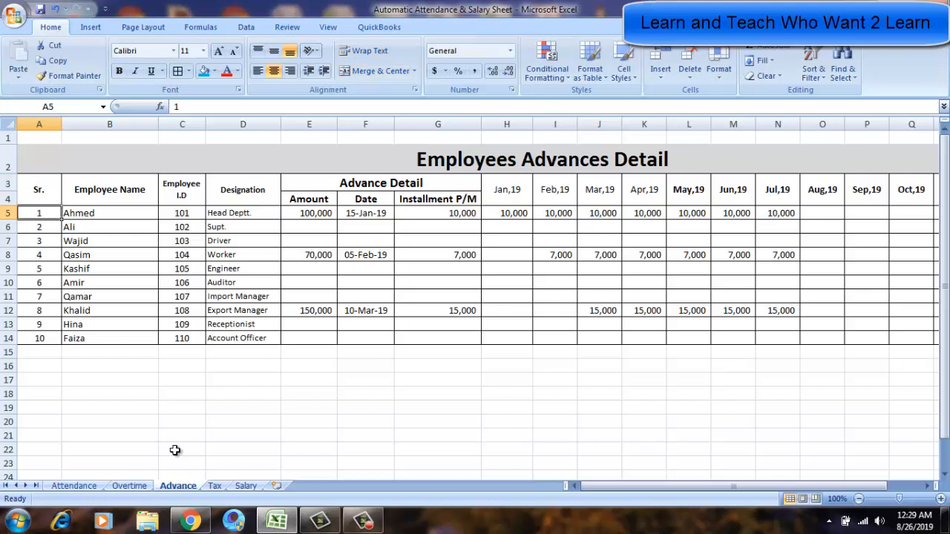
pyautogui.press('Right')
pyautogui.press('Right')
pyautogui.press('Right')
pyautogui.press('Right')
pyautogui.press('Left')
pyautogui.press('Left')
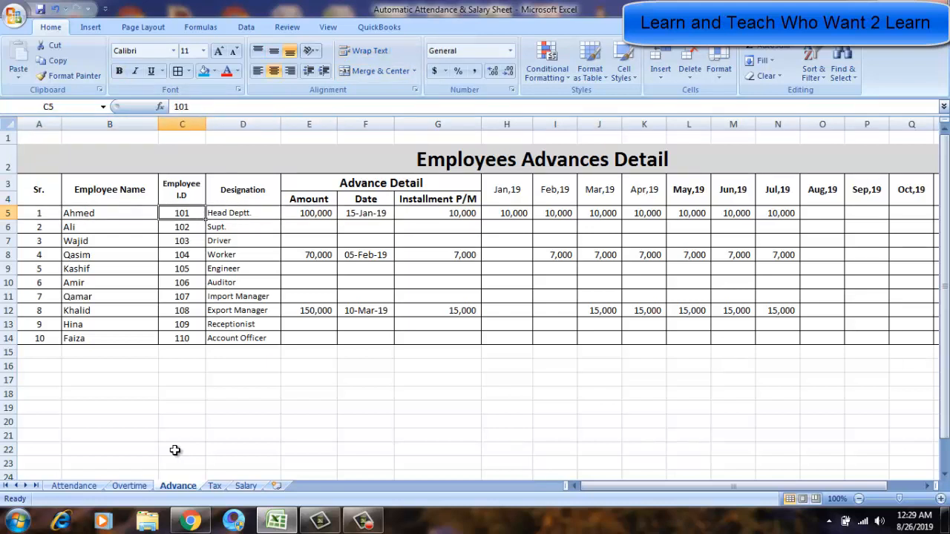
pyautogui.press('Left')
pyautogui.press('Left')
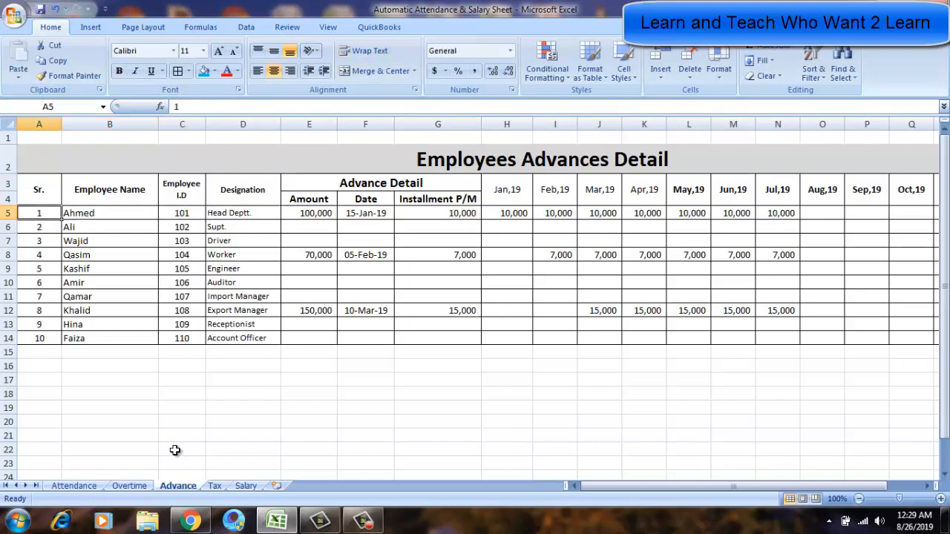
pyautogui.press('Down')
pyautogui.press('Down')
pyautogui.press('Down')
pyautogui.press('Down')
pyautogui.press('Down')
pyautogui.press('Down')
pyautogui.press('Down')
pyautogui.press('Down')
pyautogui.press('Down')
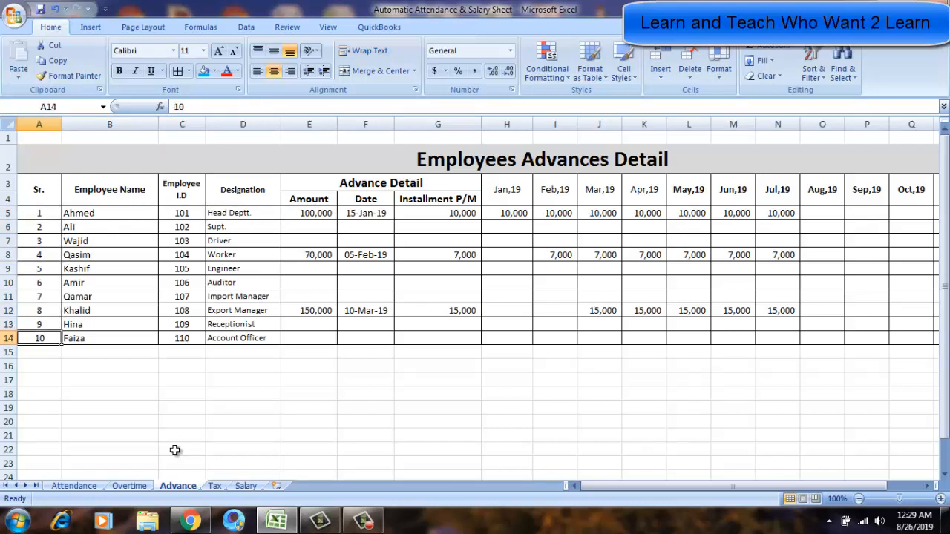
pyautogui.press('Up')
pyautogui.press('Up')
pyautogui.press('Up')
pyautogui.press('Up')
pyautogui.press('Up')
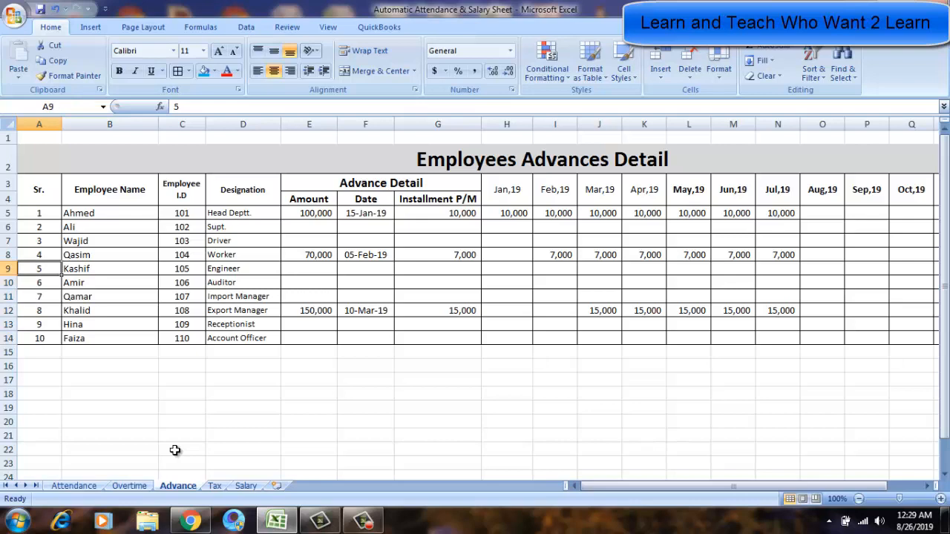
# Return to the Overtime sheet and examine the employee name and ID columns against the Advance sheet.
pyautogui.click(129, 485)
pyautogui.click(70, 240)
pyautogui.press('Left')
pyautogui.press('Left')
pyautogui.press('Left')
pyautogui.press('Left')
pyautogui.press('Left')
pyautogui.press('Left')
pyautogui.press('Left')
pyautogui.press('Left')
pyautogui.press('Left')
pyautogui.press('Left')
pyautogui.press('Left')
pyautogui.press('Left')
pyautogui.press('Left')
pyautogui.press('Left')
pyautogui.press('Left')
pyautogui.press('Left')
pyautogui.press('Left')
pyautogui.press('Left')
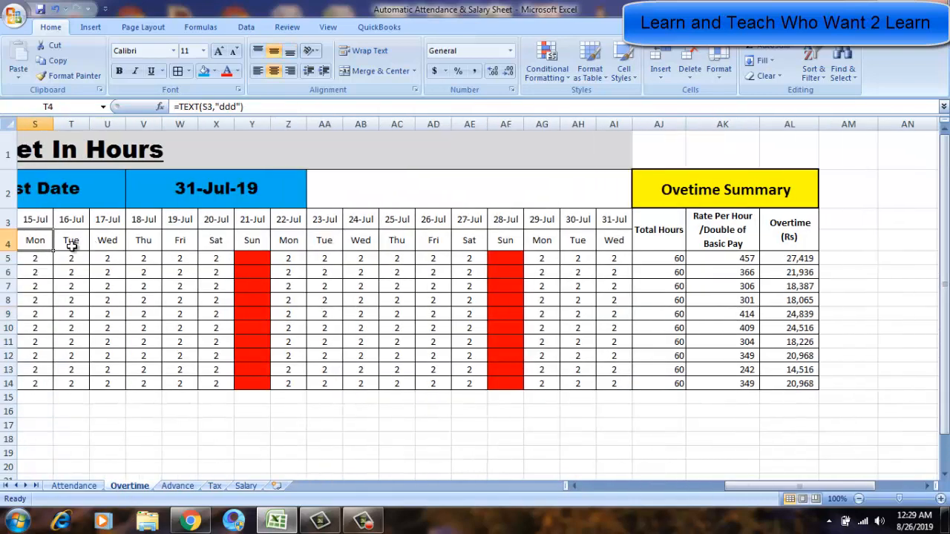
pyautogui.press('Left')
pyautogui.press('Left')
pyautogui.press('Down')
pyautogui.press('Down')
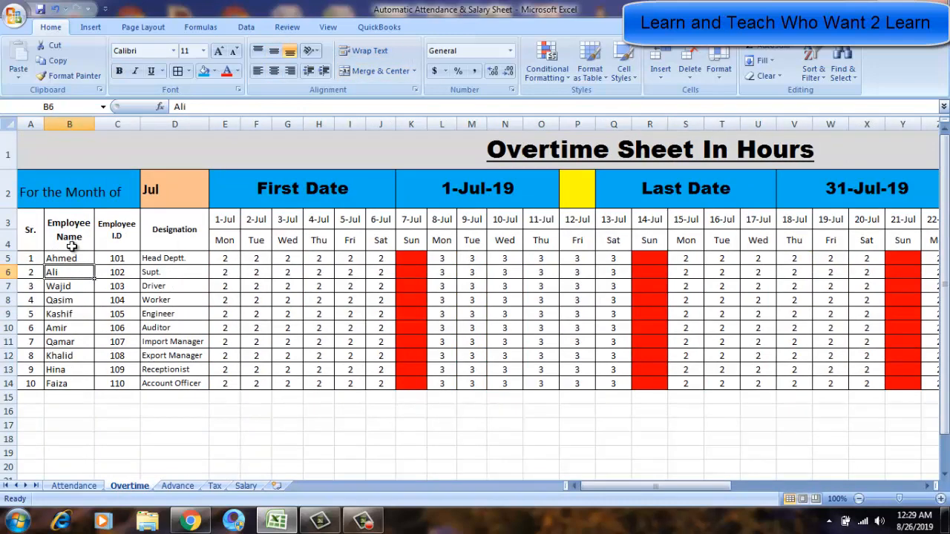
pyautogui.press('Right')
pyautogui.press('Right')
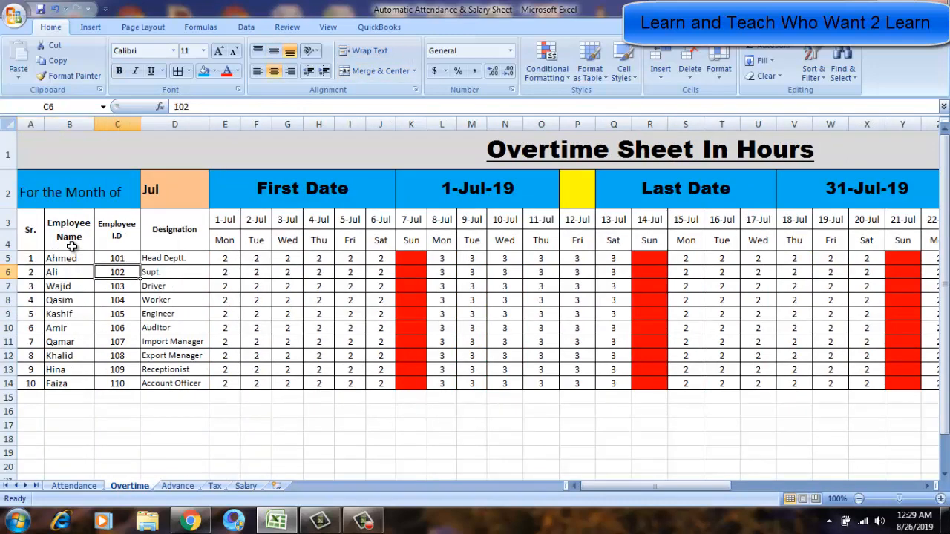
pyautogui.press('Up')
pyautogui.press('Up')
pyautogui.press('Down')
pyautogui.press('Down')
pyautogui.press('Left')
pyautogui.press('Up')
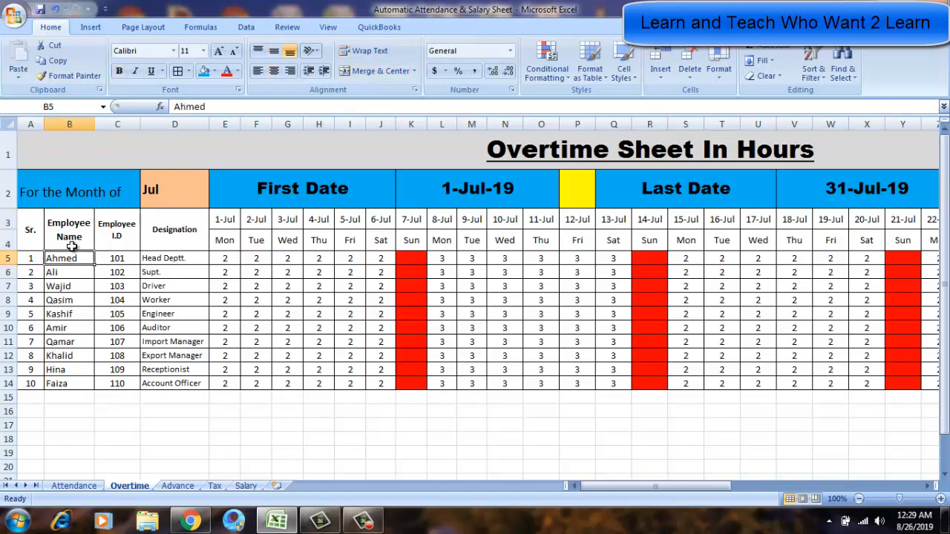
pyautogui.press('Right')
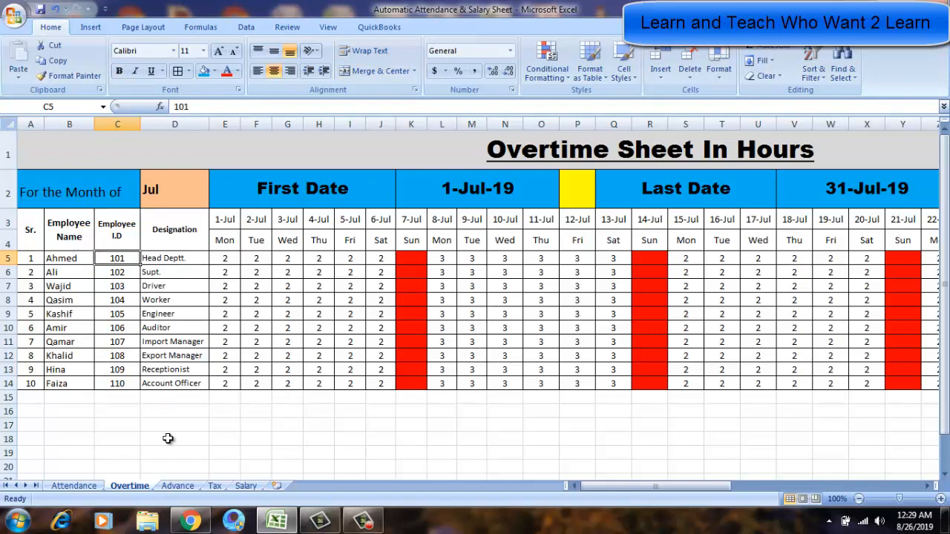
# Go back to the Advance sheet and examine its column headers and the advance amounts in the Amount column.
pyautogui.click(178, 486)
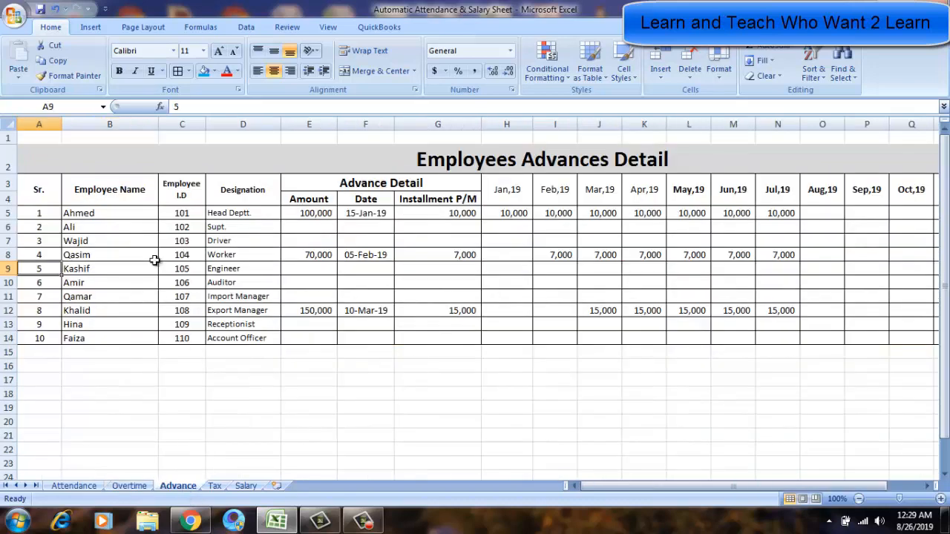
pyautogui.click(115, 202)
pyautogui.press('Left')
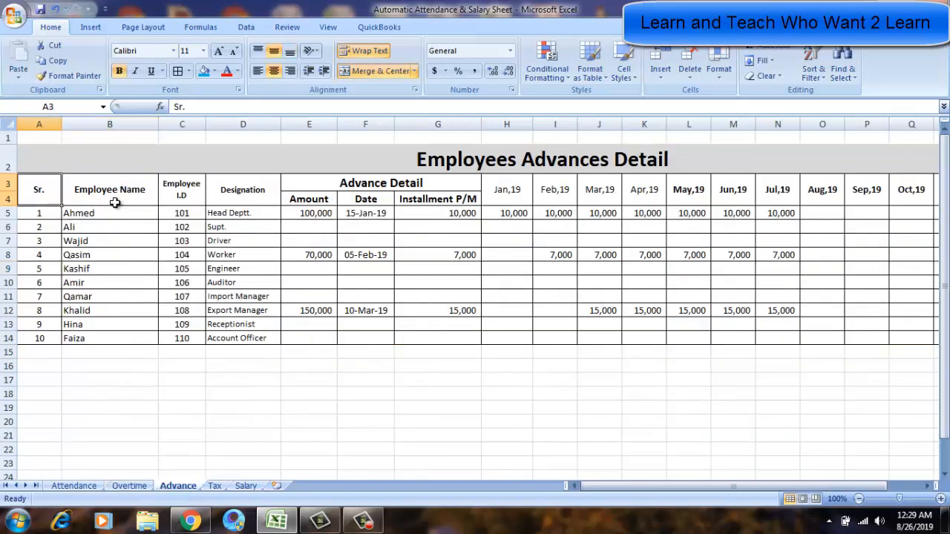
pyautogui.press('Right')
pyautogui.press('Right')
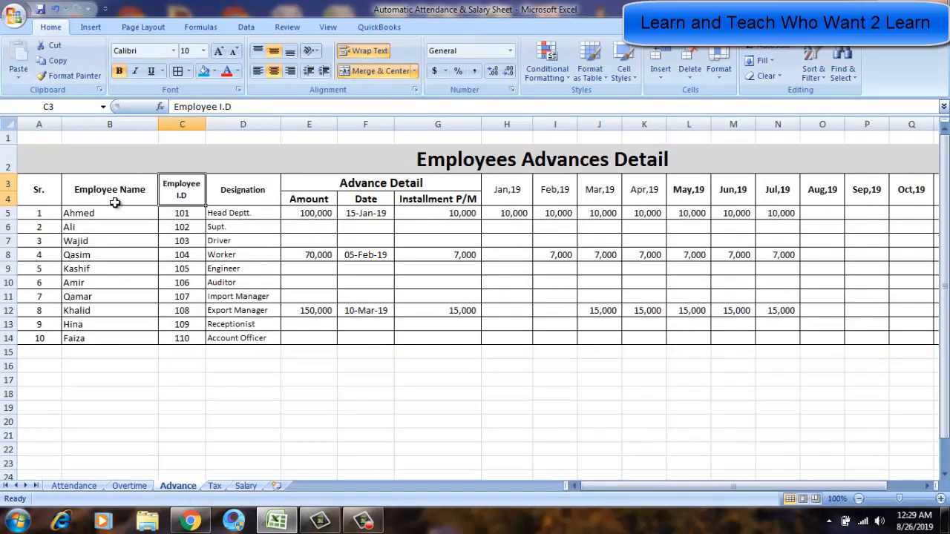
pyautogui.press('Right')
pyautogui.press('Down')
pyautogui.press('Down')
pyautogui.press('Down')
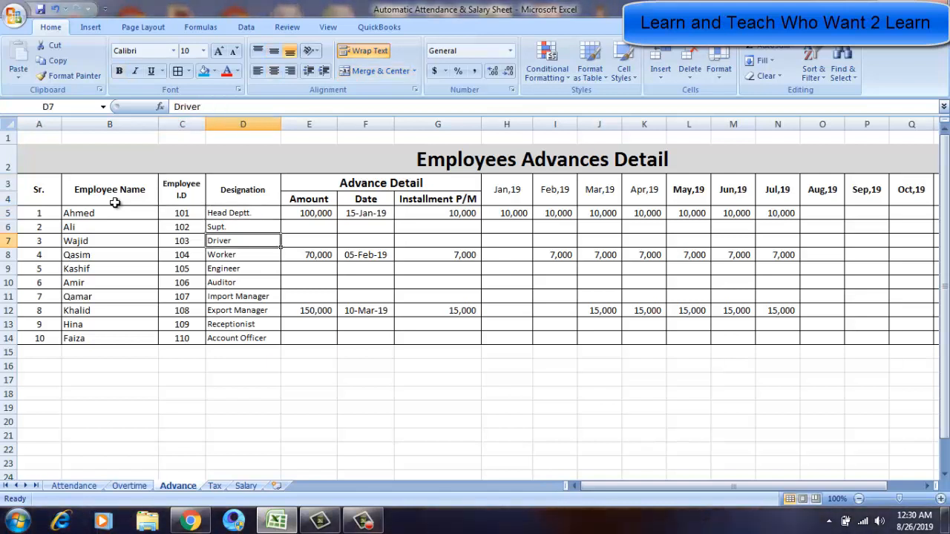
pyautogui.press('Up')
pyautogui.press('Up')
pyautogui.press('Right')
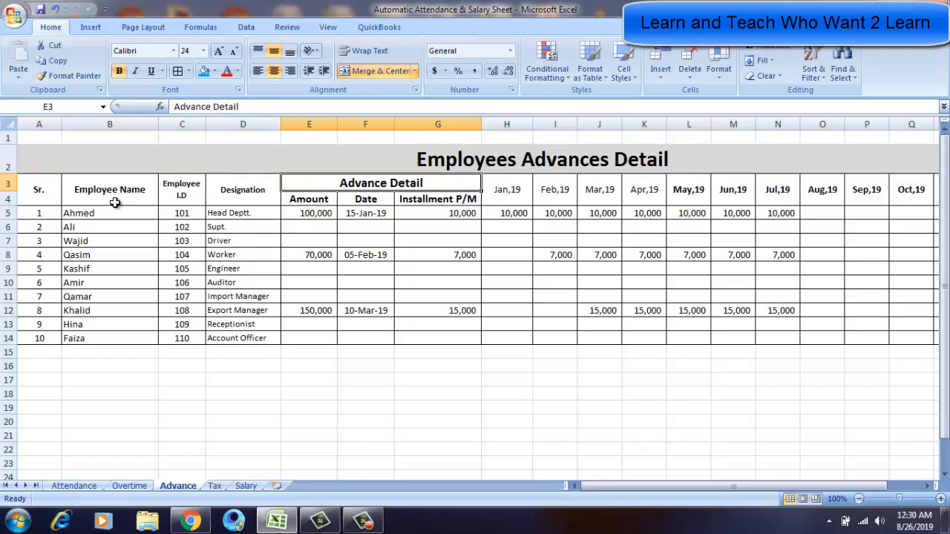
pyautogui.press('Down')
pyautogui.press('Down')
pyautogui.press('Down')
pyautogui.press('Down')
pyautogui.press('Down')
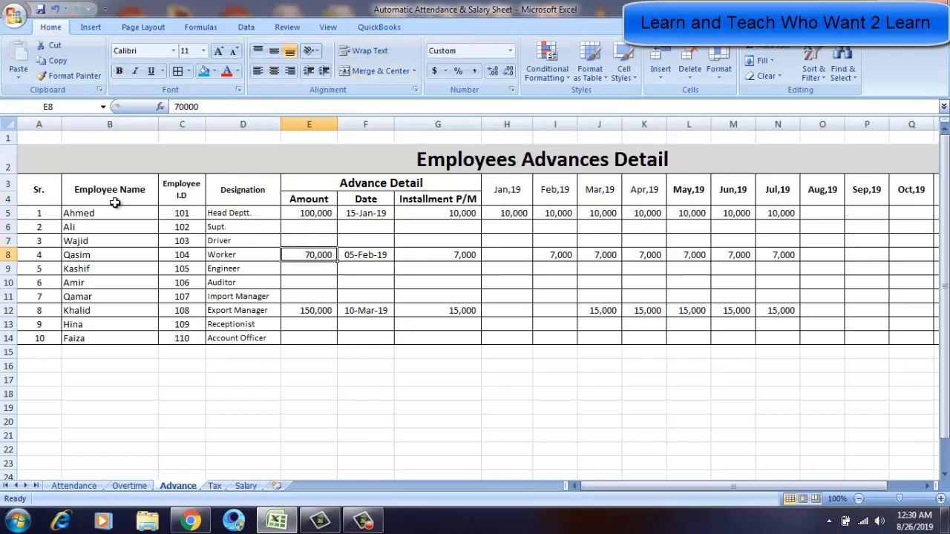
pyautogui.press('Down')
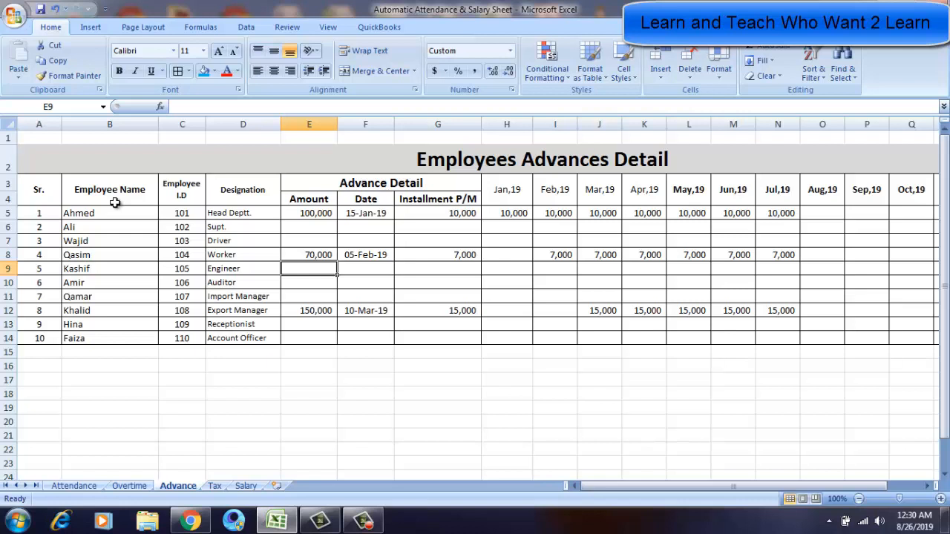
pyautogui.press('Up')
pyautogui.press('Up')
pyautogui.press('Up')
pyautogui.press('Up')
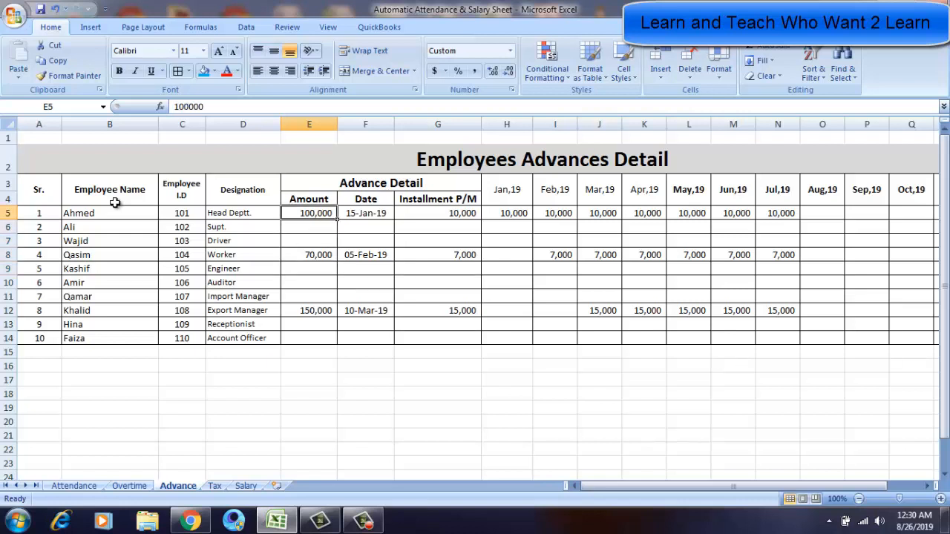
# Examine the advance amount, date and monthly installment entered for the employees in rows 5 and 8.
pyautogui.press('Left')
pyautogui.press('Left')
pyautogui.press('Left')
pyautogui.press('Right')
pyautogui.press('Right')
pyautogui.press('Right')
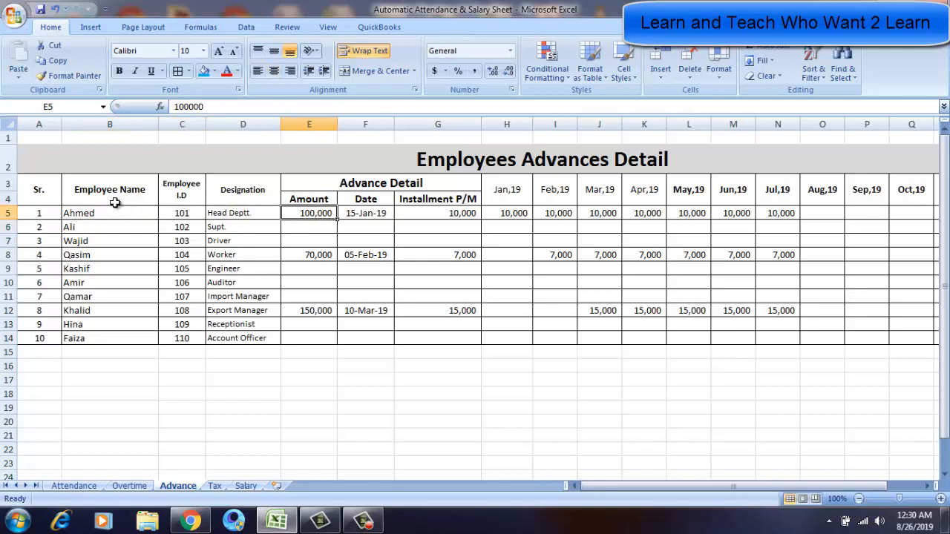
pyautogui.press('Right')
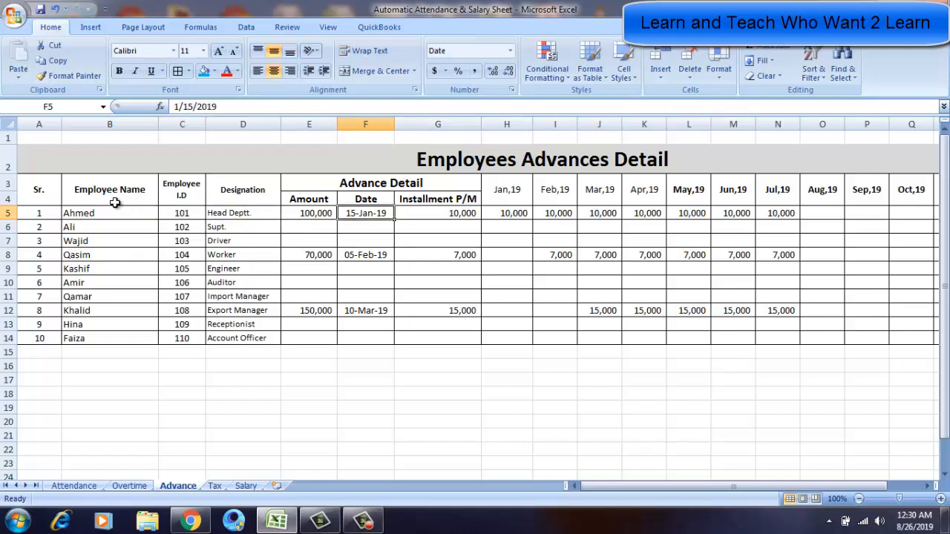
pyautogui.press('Right')
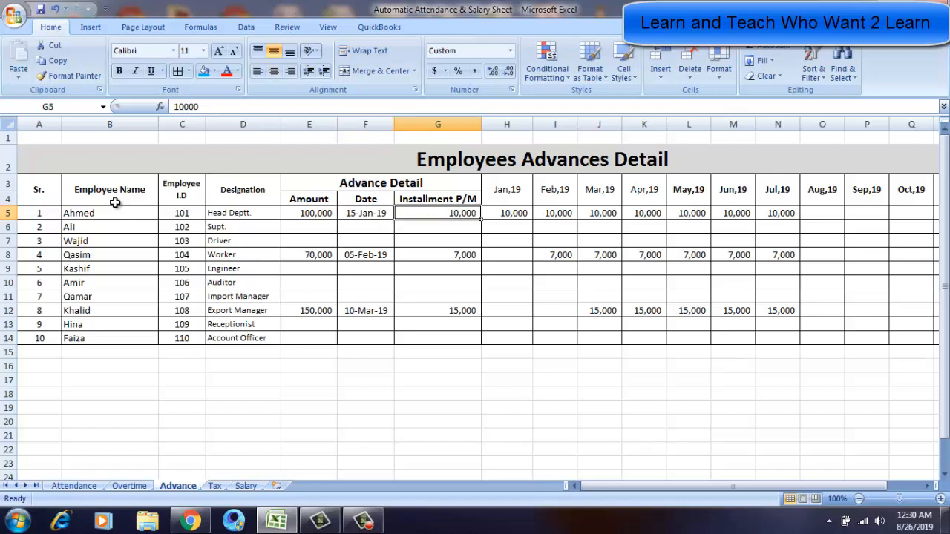
pyautogui.press('Up')
pyautogui.press('Down')
pyautogui.press('Down')
pyautogui.press('Down')
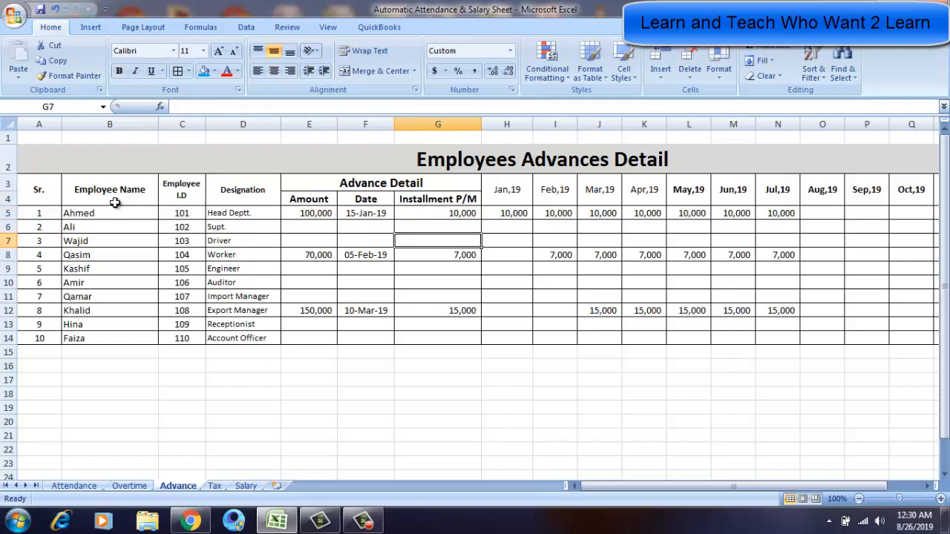
pyautogui.press('Down')
pyautogui.press('Left')
pyautogui.press('Left')
pyautogui.press('Left')
pyautogui.press('Left')
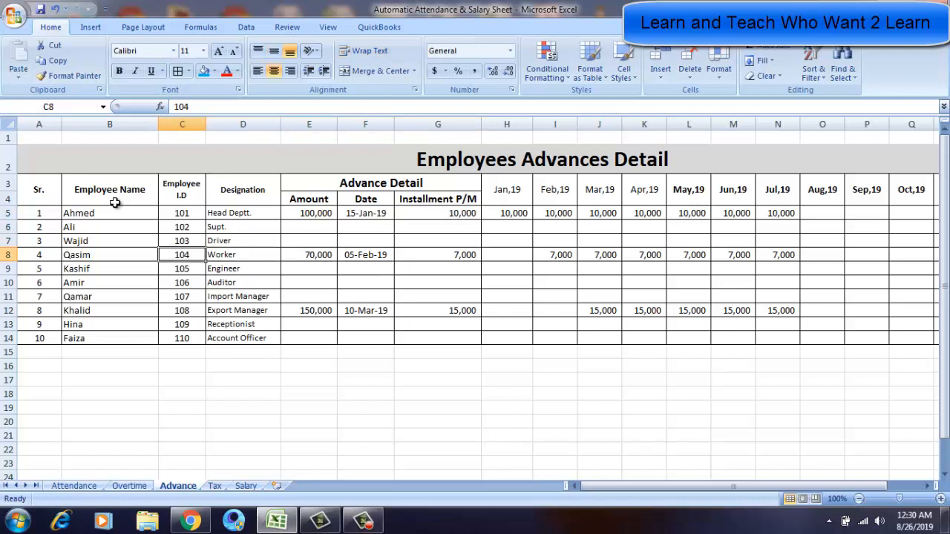
pyautogui.press('Left')
pyautogui.press('Left')
pyautogui.press('Right')
pyautogui.press('Right')
pyautogui.press('Right')
pyautogui.press('Right')
pyautogui.press('Right')
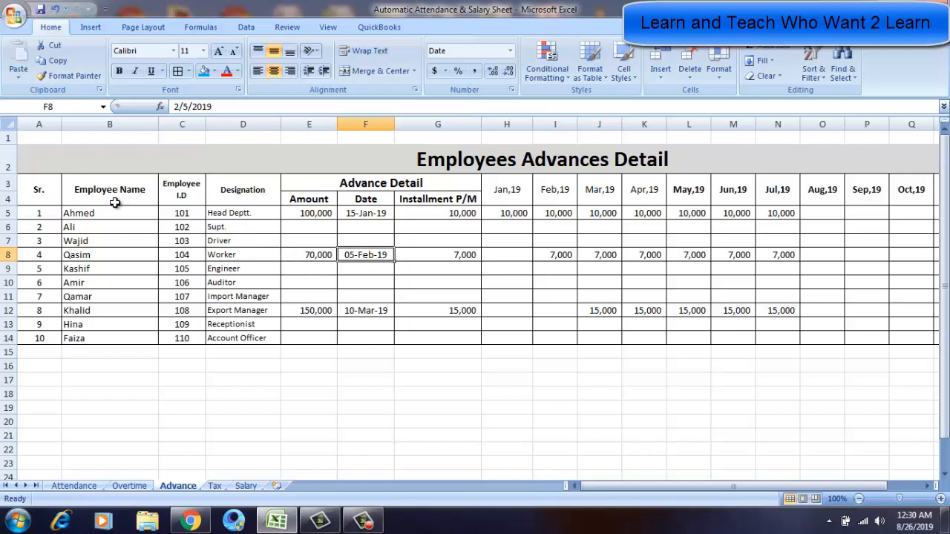
pyautogui.press('Right')
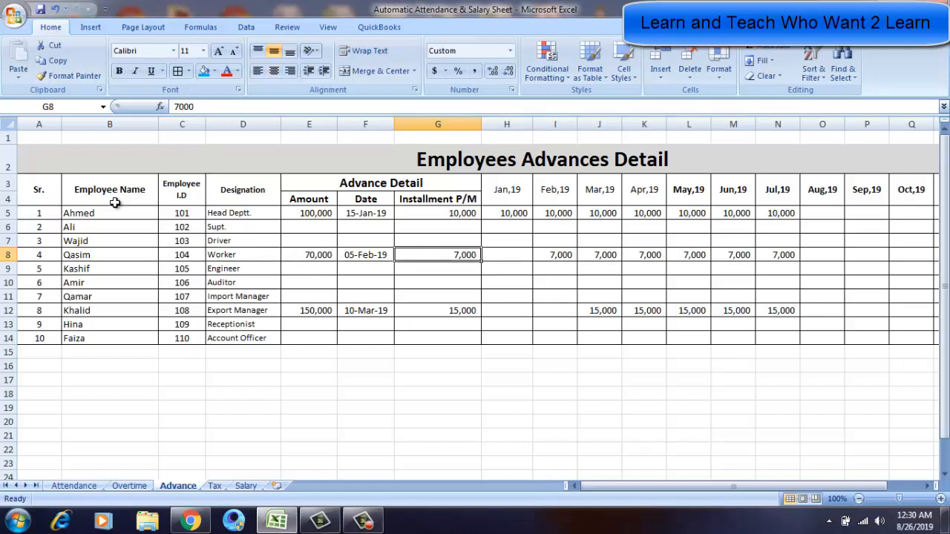
# Examine the row 12 advance details, then compare the installments with the monthly deduction columns starting at Jan,19.
pyautogui.press('Down')
pyautogui.press('Down')
pyautogui.press('Down')
pyautogui.press('Down')
pyautogui.press('Left')
pyautogui.press('Left')
pyautogui.press('Left')
pyautogui.press('Left')
pyautogui.press('Left')
pyautogui.press('Left')
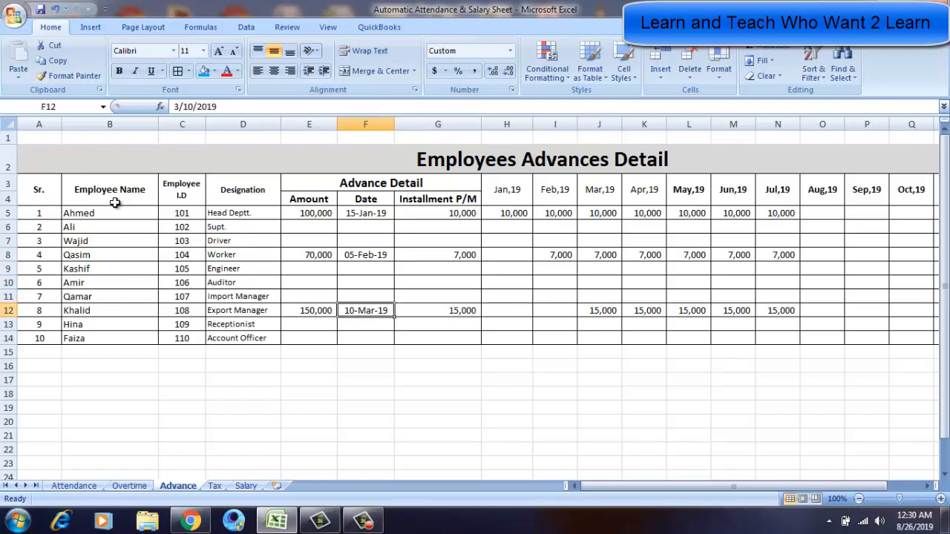
pyautogui.press('Right')
pyautogui.press('Right')
pyautogui.press('Right')
pyautogui.press('Right')
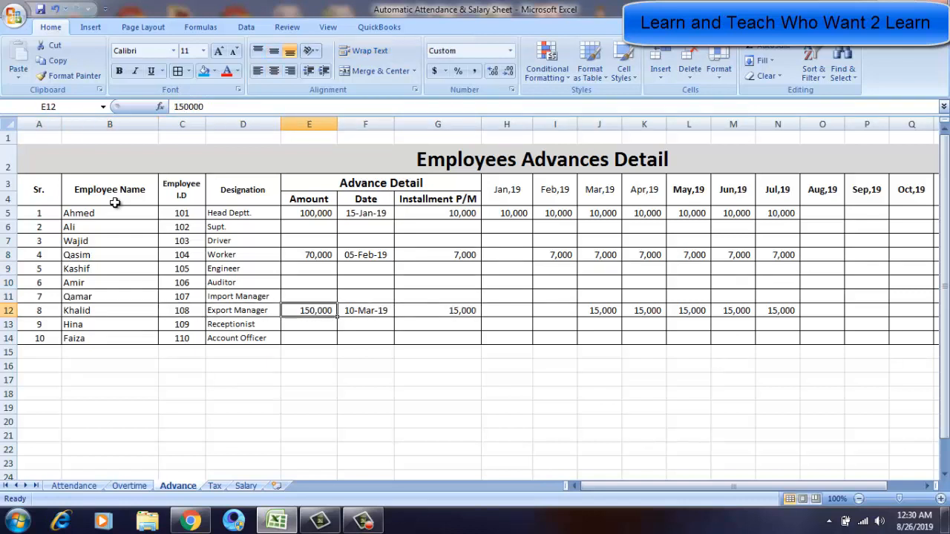
pyautogui.press('Right')
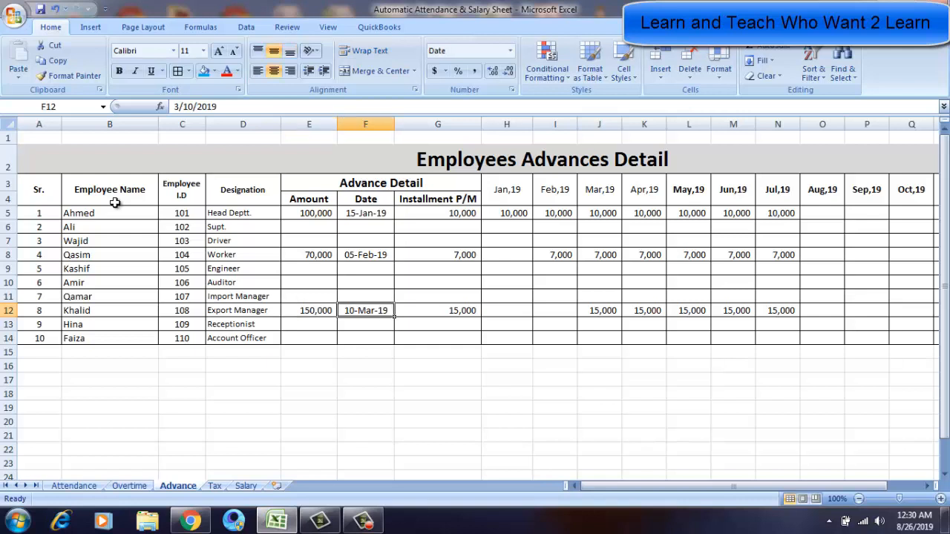
pyautogui.press('Right')
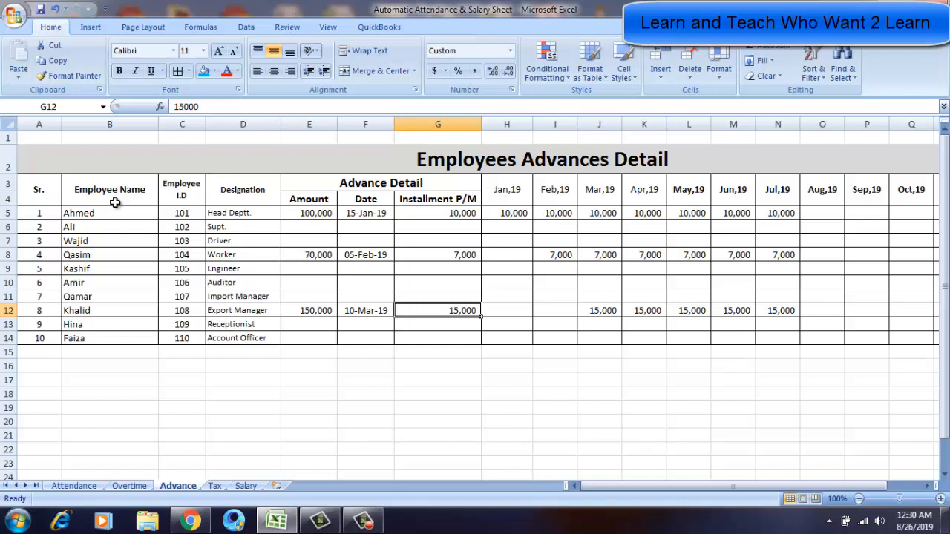
pyautogui.press('Up')
pyautogui.press('Up')
pyautogui.press('Up')
pyautogui.press('Up')
pyautogui.press('Up')
pyautogui.press('Up')
pyautogui.press('Up')
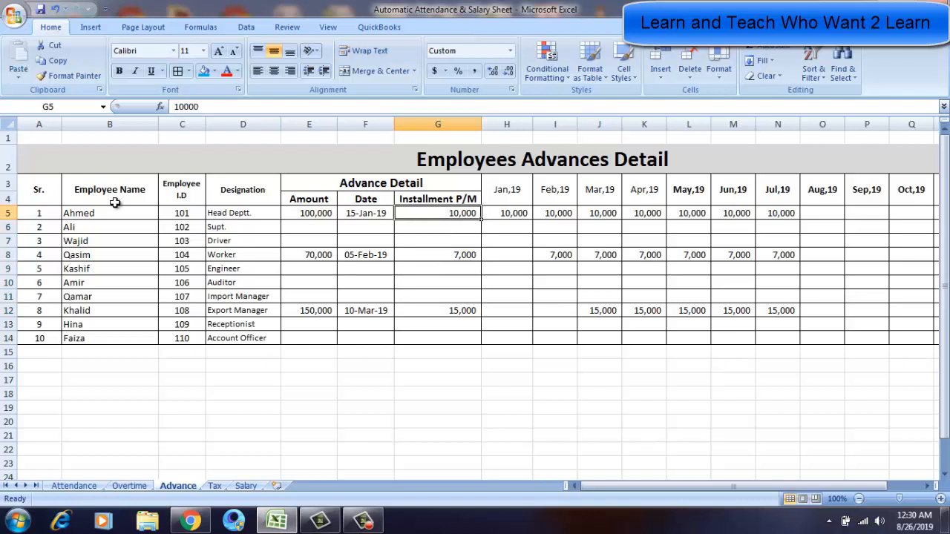
pyautogui.press('Left')
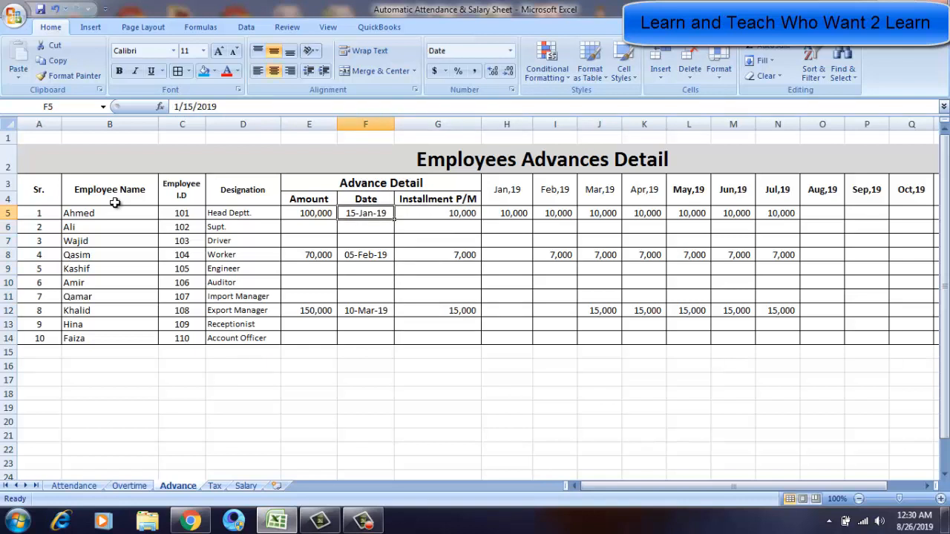
pyautogui.press('Right')
pyautogui.press('Right')
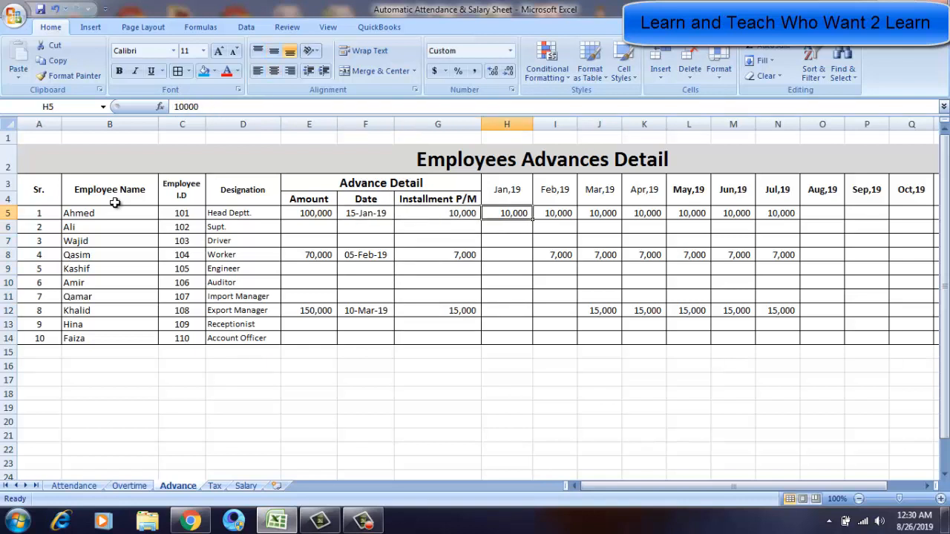
pyautogui.press('Left')
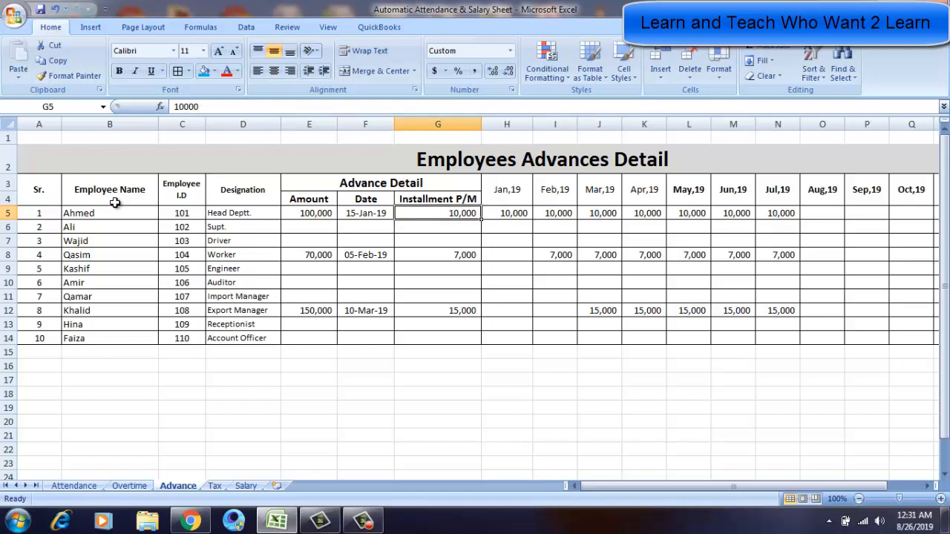
pyautogui.press('Right')
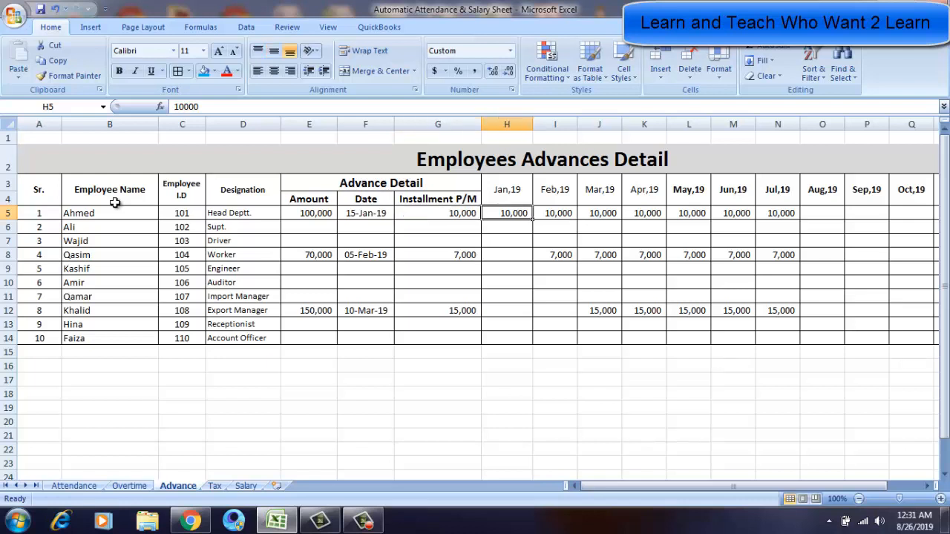
# Step through the monthly installment cells for rows 5 and 8 across the Jan,19 to Jul,19 columns.
pyautogui.press('Up')
pyautogui.press('Up')
pyautogui.press('Down')
pyautogui.press('Down')
pyautogui.press('Down')
pyautogui.press('Down')
pyautogui.press('Down')
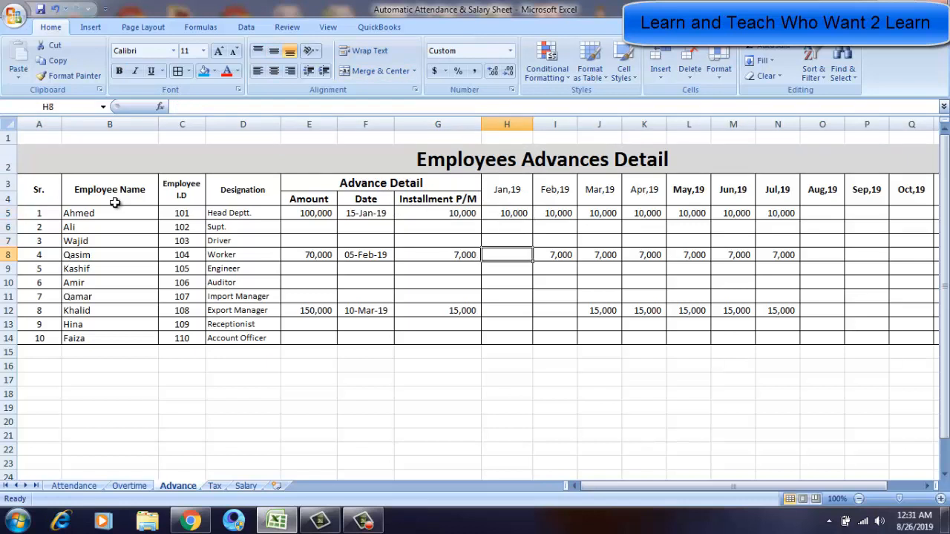
pyautogui.press('Left')
pyautogui.press('Left')
pyautogui.press('Left')
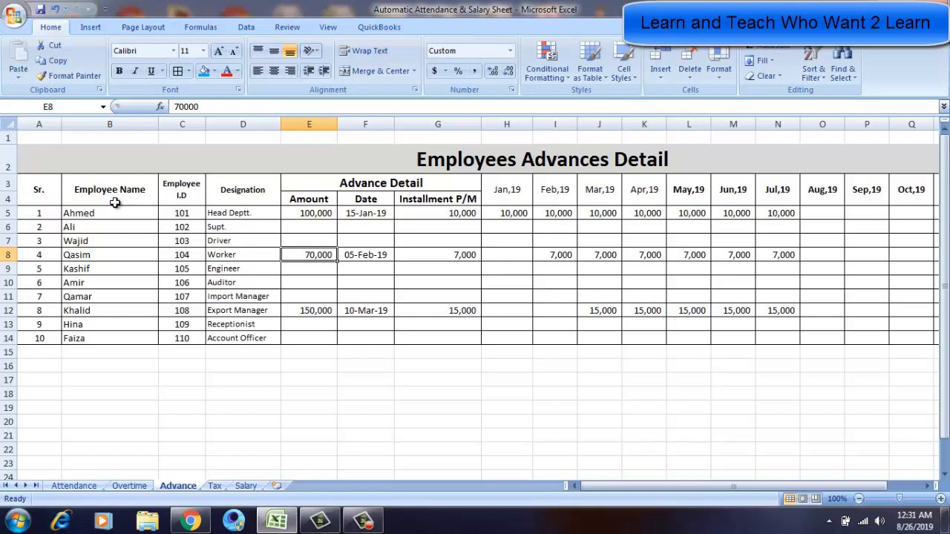
pyautogui.press('Right')
pyautogui.press('Right')
pyautogui.press('Right')
pyautogui.press('Right')
pyautogui.press('Right')
pyautogui.press('Right')
pyautogui.press('Left')
pyautogui.press('Up')
pyautogui.press('Up')
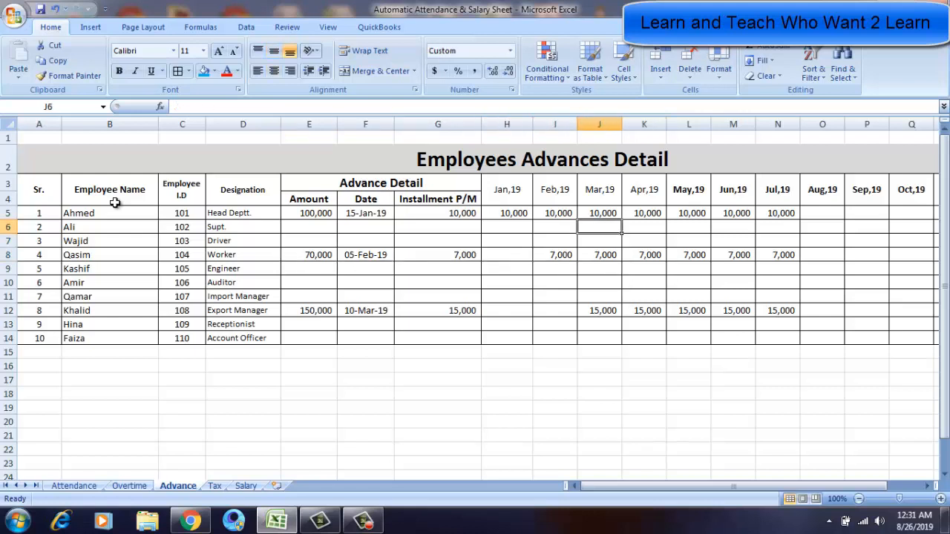
pyautogui.press('Up')
pyautogui.press('Right')
pyautogui.press('Right')
pyautogui.press('Right')
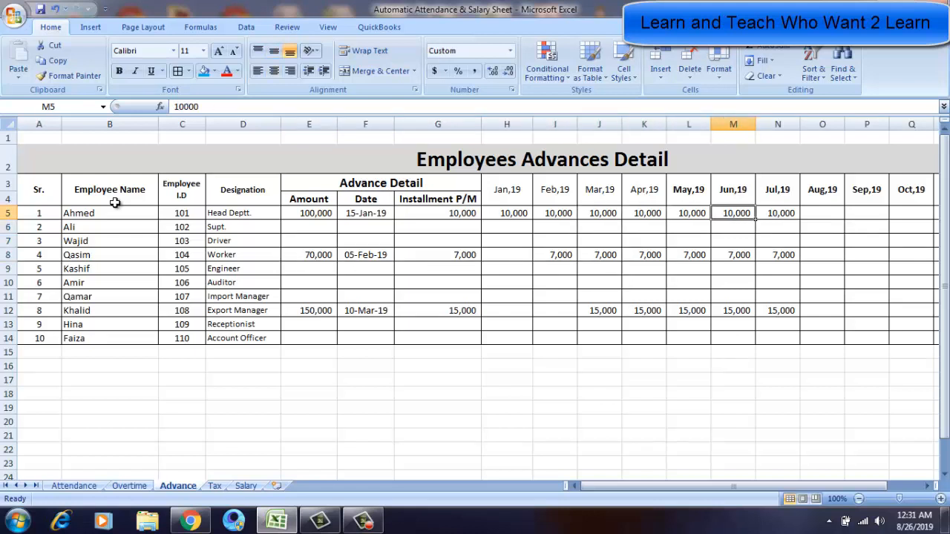
pyautogui.press('Right')
pyautogui.press('Right')
pyautogui.press('Left')
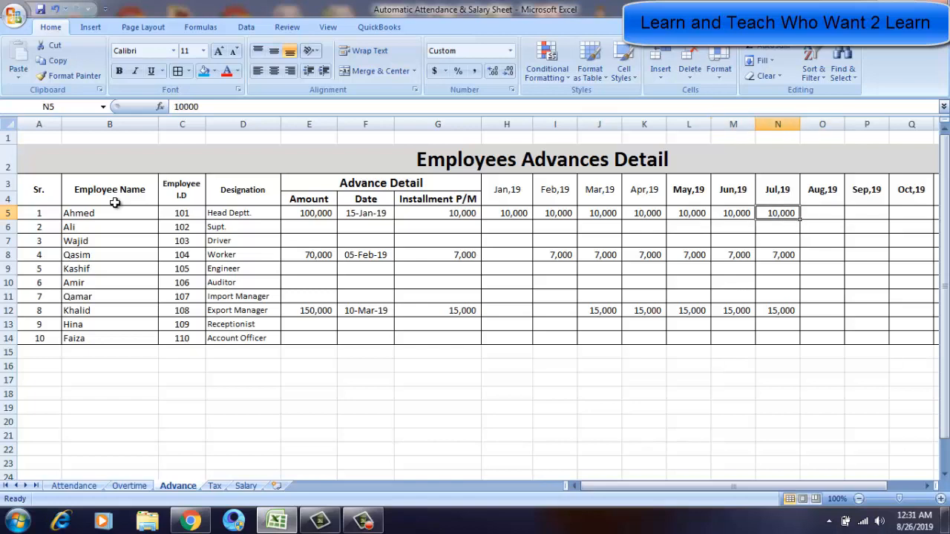
pyautogui.press('Right')
pyautogui.press('Right')
pyautogui.press('Right')
pyautogui.press('Right')
pyautogui.press('Right')
pyautogui.press('Right')
pyautogui.press('Right')
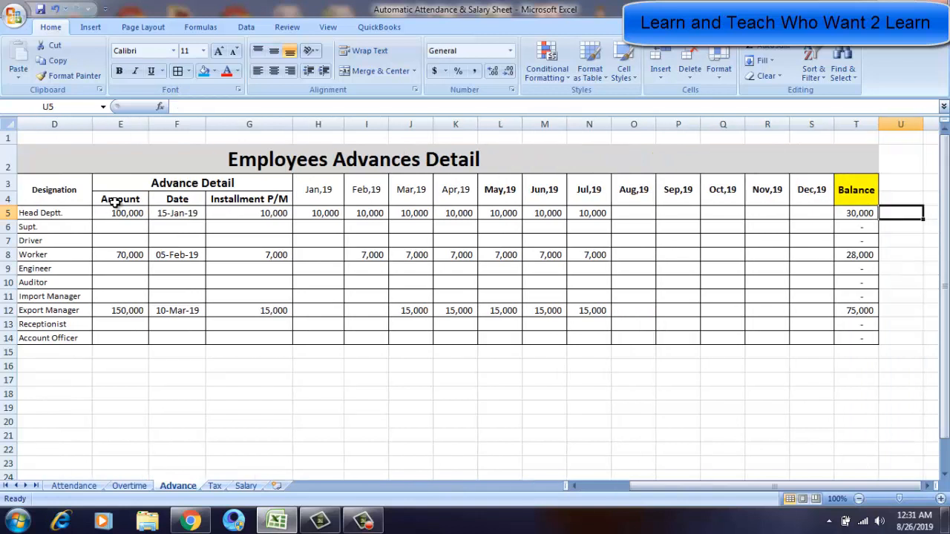
# Select row 5's installments from Jan,19 to Jul,19 and open the Balance formula in T5 for review.
pyautogui.press('Left')
pyautogui.press('Left')
pyautogui.press('Left')
pyautogui.press('Left')
pyautogui.press('Left')
pyautogui.press('Left')
pyautogui.press('Left')
pyautogui.press('Left')
pyautogui.press('Left')
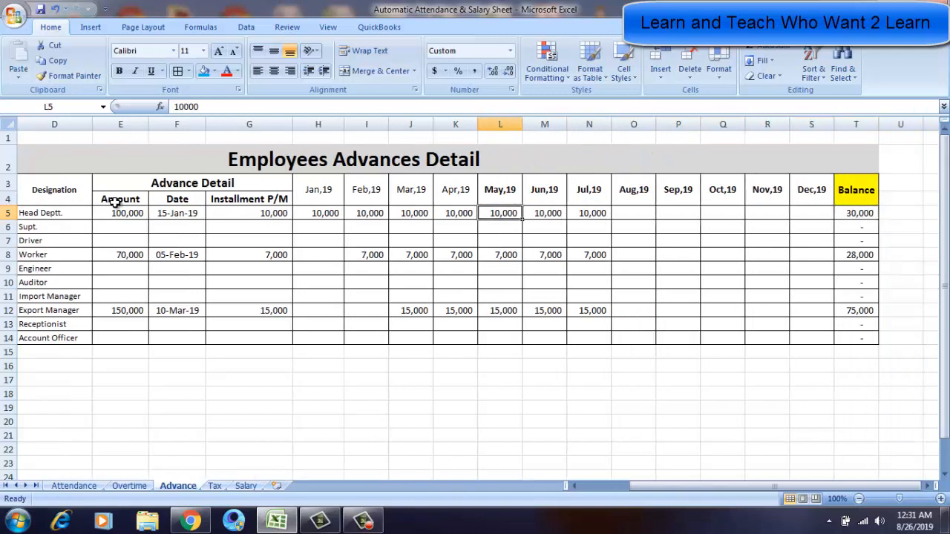
pyautogui.press('Left')
pyautogui.press('Left')
pyautogui.press('Left')
pyautogui.press('Left')
pyautogui.hotkey('shift', 'Right')
pyautogui.hotkey('shift', 'Right')
pyautogui.hotkey('shift', 'Right')
pyautogui.hotkey('shift', 'Right')
pyautogui.hotkey('shift', 'Right')
pyautogui.hotkey('shift', 'Right')
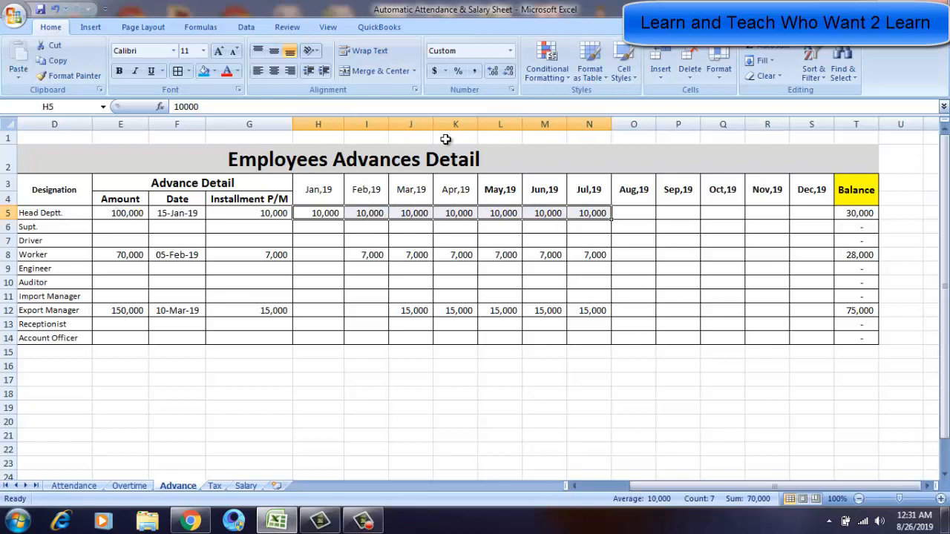
pyautogui.click(851, 214)
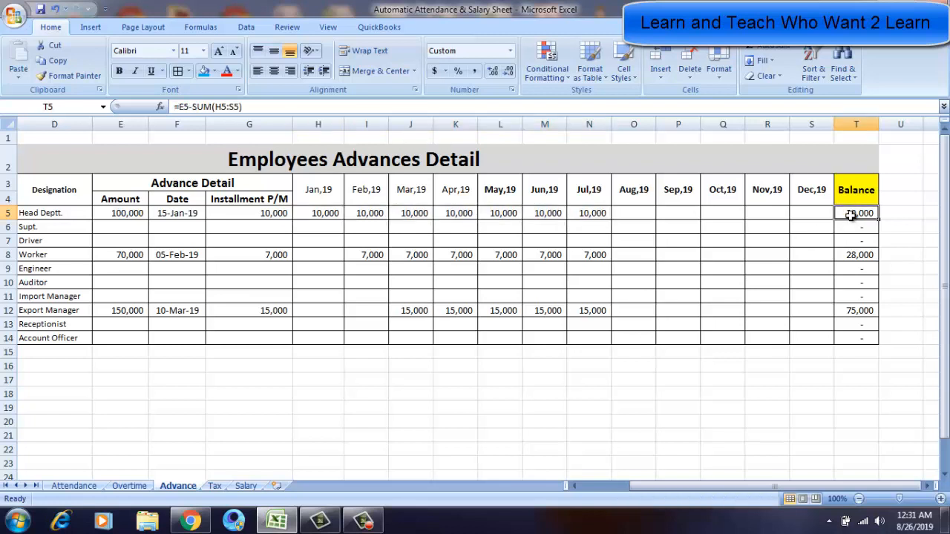
pyautogui.doubleClick(851, 215)
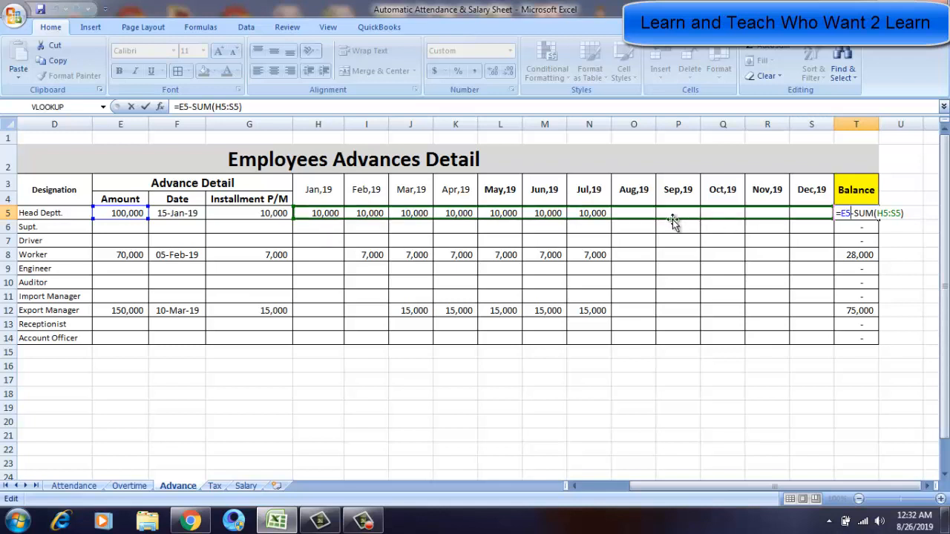
pyautogui.press('Return')
pyautogui.press('Up')
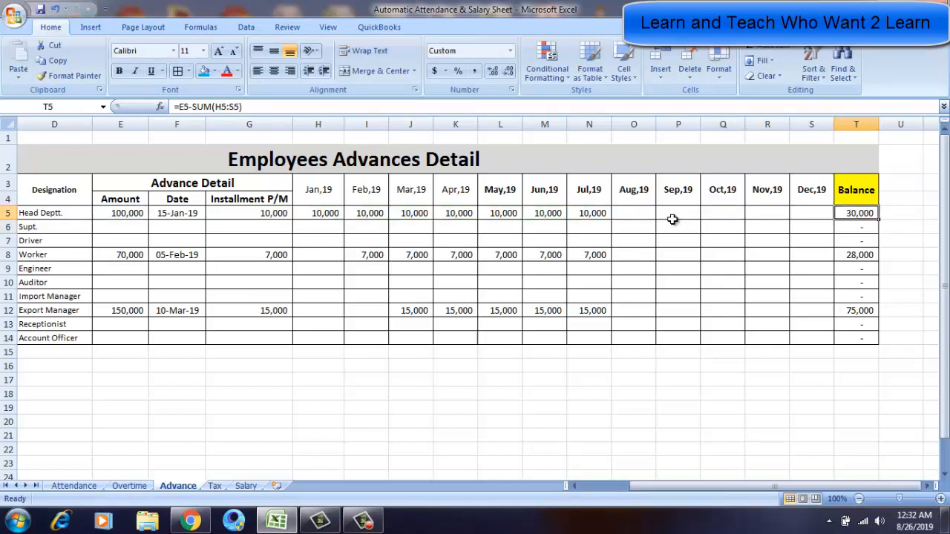
# Browse the remaining month columns and select the block from Mar,19 to Sep,19 across rows 5 to 10.
pyautogui.press('Left')
pyautogui.press('Left')
pyautogui.press('Left')
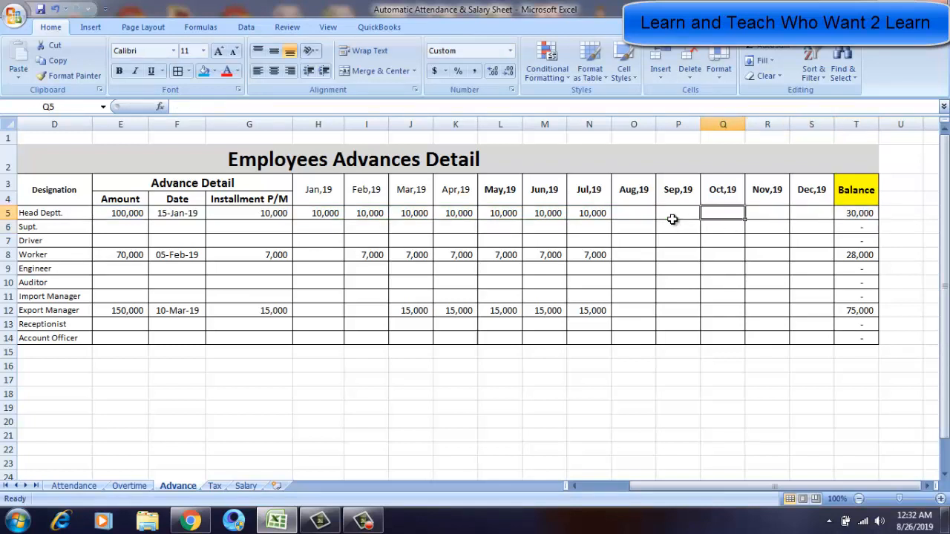
pyautogui.press('Right')
pyautogui.press('Right')
pyautogui.press('Right')
pyautogui.press('Left')
pyautogui.press('Left')
pyautogui.press('Left')
pyautogui.press('Left')
pyautogui.press('Left')
pyautogui.press('Left')
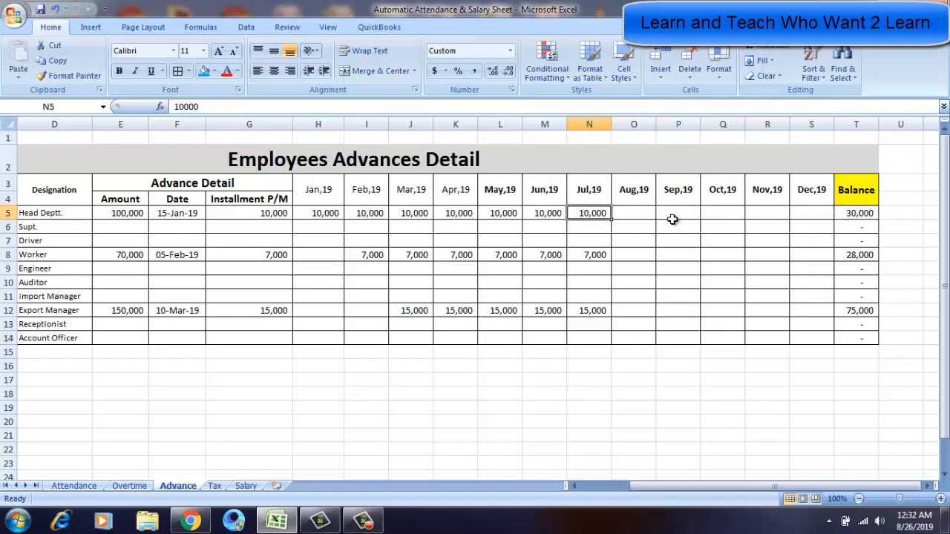
pyautogui.press('Left')
pyautogui.press('Right')
pyautogui.press('Down')
pyautogui.press('Up')
pyautogui.press('Down')
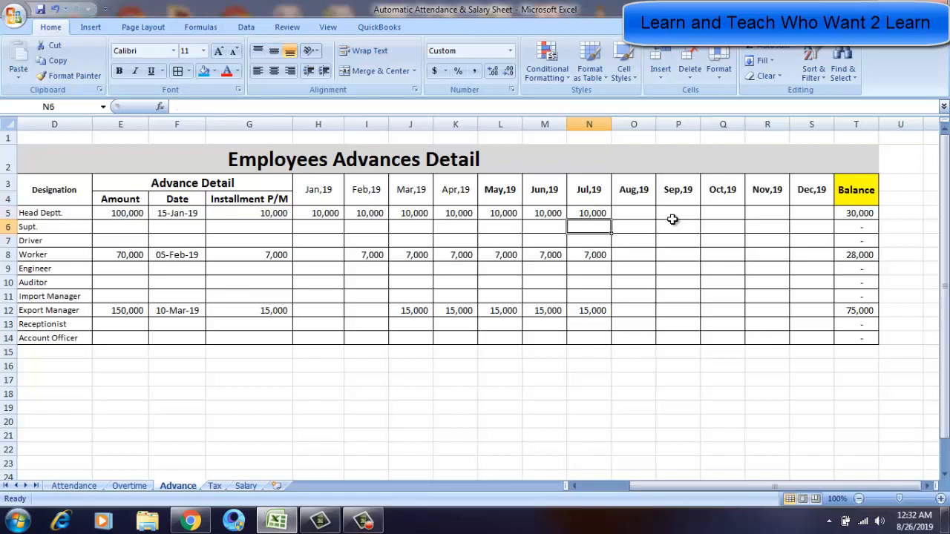
pyautogui.moveTo(671, 219); pyautogui.dragTo(393, 287)
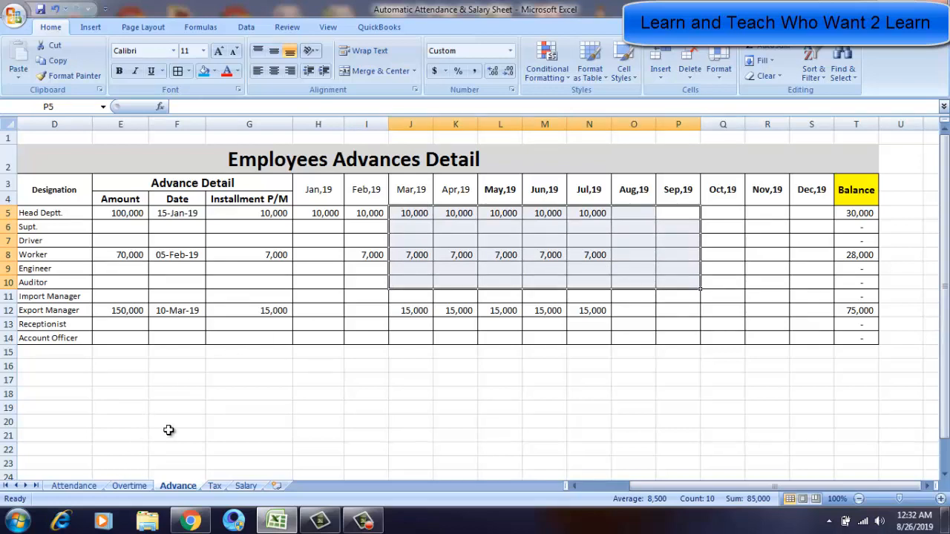
pyautogui.click(204, 295)
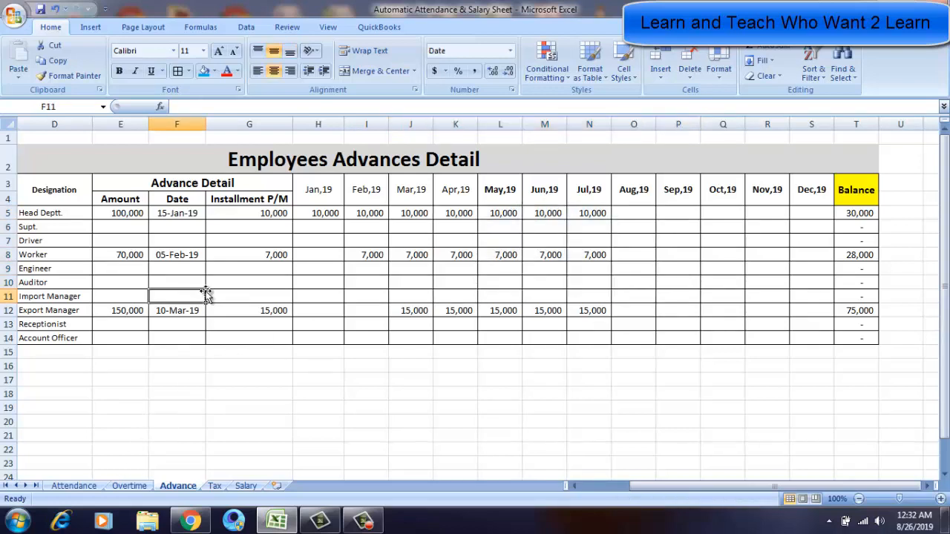
# Switch to the Attendance sheet, then to the Overtime sheet, and scroll across the daily overtime hours.
pyautogui.click(83, 486)
pyautogui.click(292, 355)
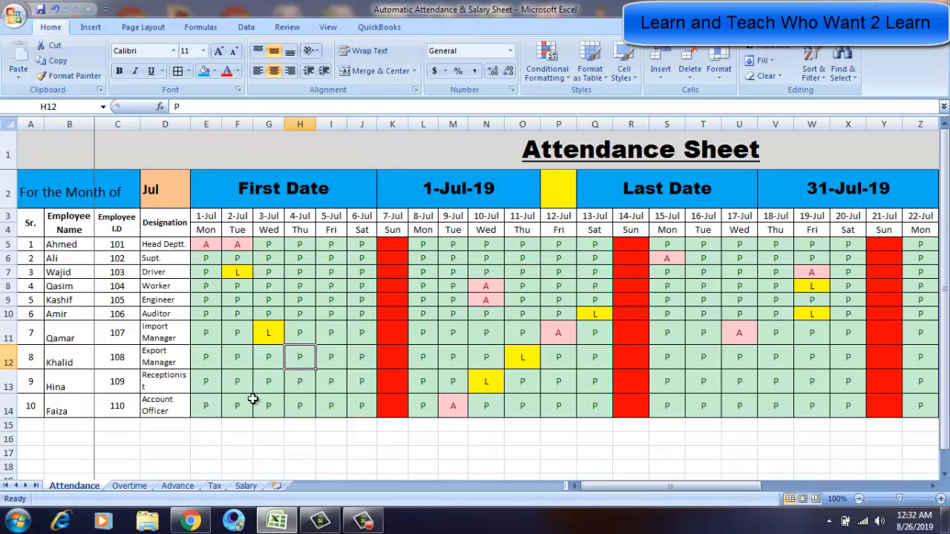
pyautogui.click(129, 486)
pyautogui.click(343, 315)
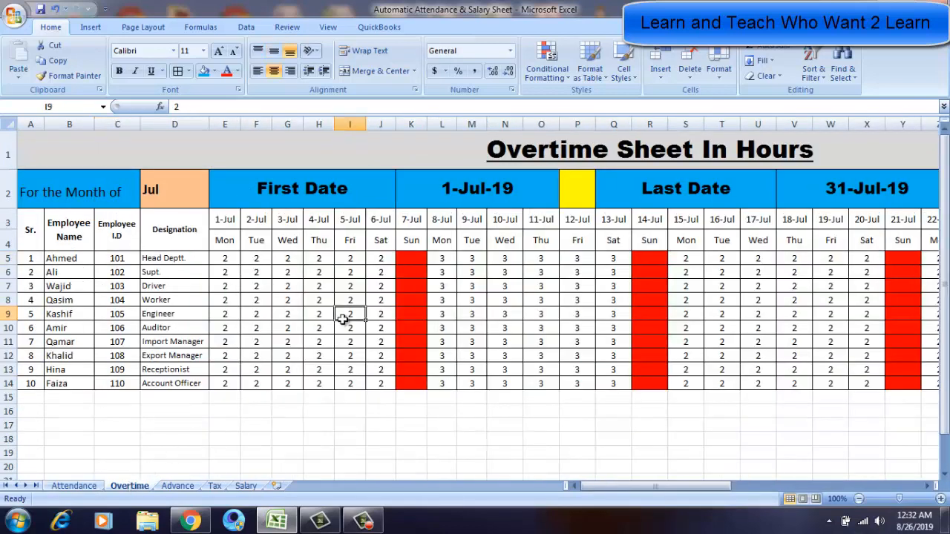
pyautogui.press('Right')
pyautogui.press('Right')
pyautogui.press('Right')
pyautogui.press('Right')
pyautogui.press('Right')
pyautogui.press('Right')
pyautogui.press('Right')
pyautogui.press('Right')
pyautogui.press('Right')
pyautogui.press('Right')
pyautogui.press('Right')
pyautogui.press('Right')
pyautogui.press('Right')
pyautogui.press('Right')
pyautogui.press('Right')
pyautogui.press('Right')
pyautogui.press('Right')
pyautogui.press('Right')
pyautogui.press('Right')
pyautogui.press('Right')
pyautogui.press('Right')
pyautogui.press('Right')
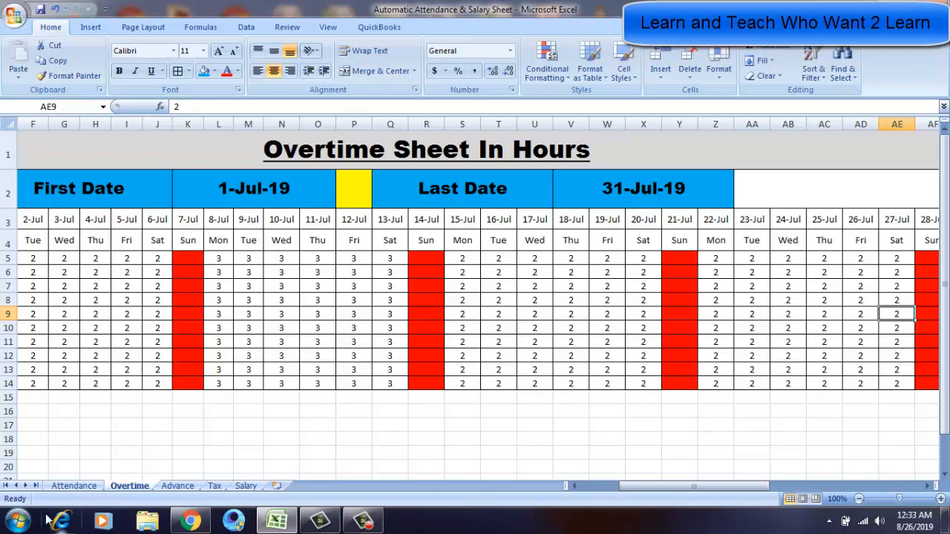
# Flip between the Attendance and Overtime sheets and return to the Advance sheet.
pyautogui.click(74, 486)
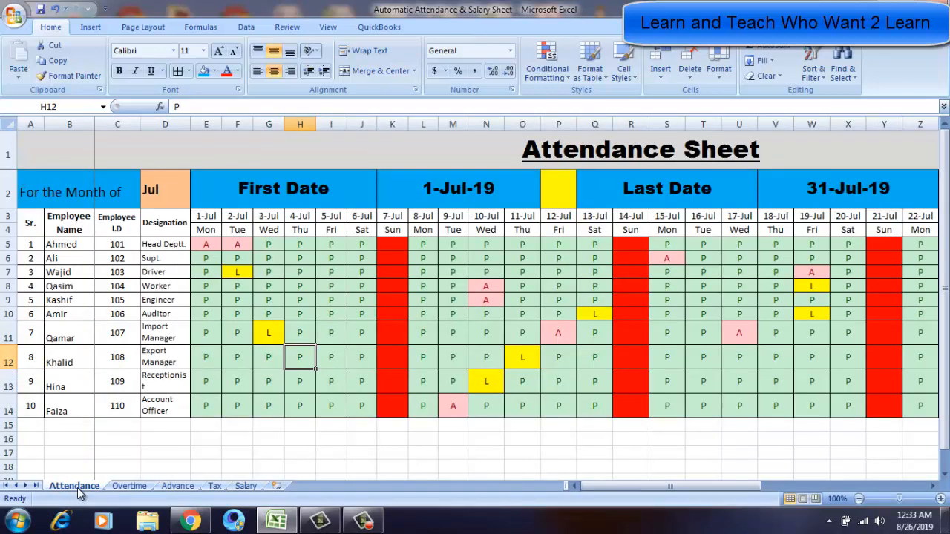
pyautogui.click(126, 488)
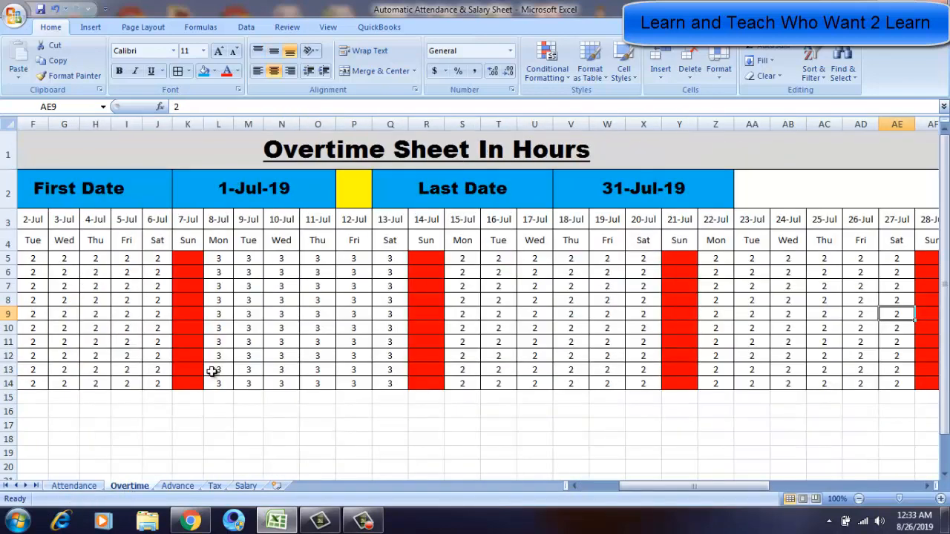
pyautogui.click(177, 486)
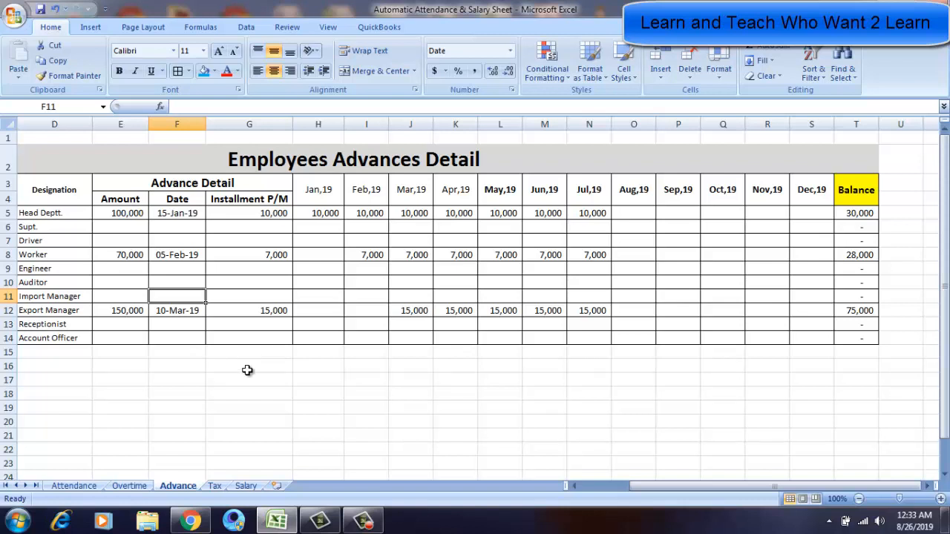
pyautogui.click(329, 361)
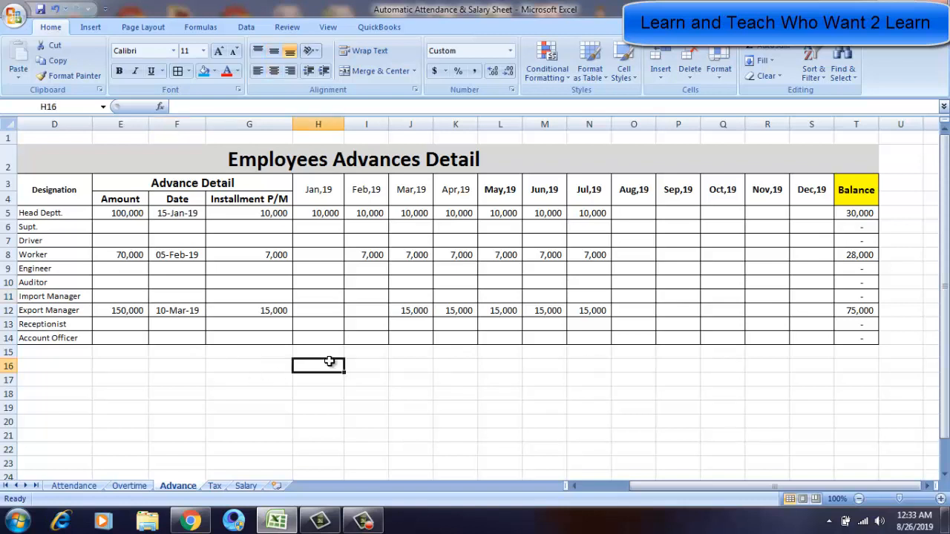